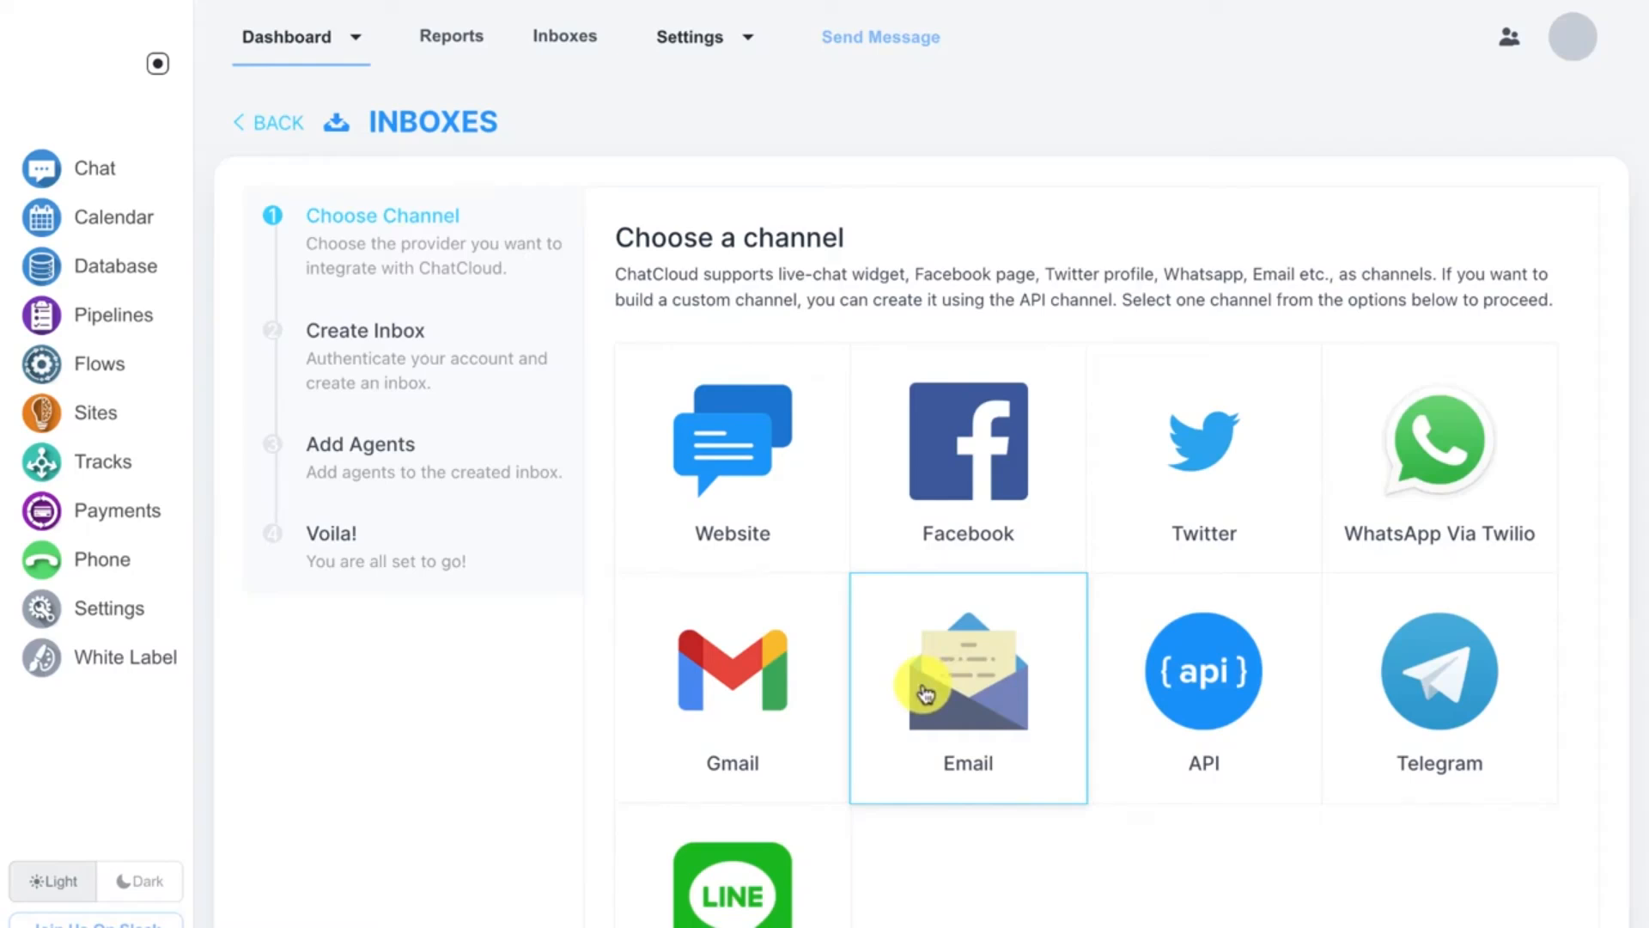
Step: Choose the Email channel for a new inbox and name the channel Joes Inbox
{"action": "left_click", "coordinate": [925, 692]}
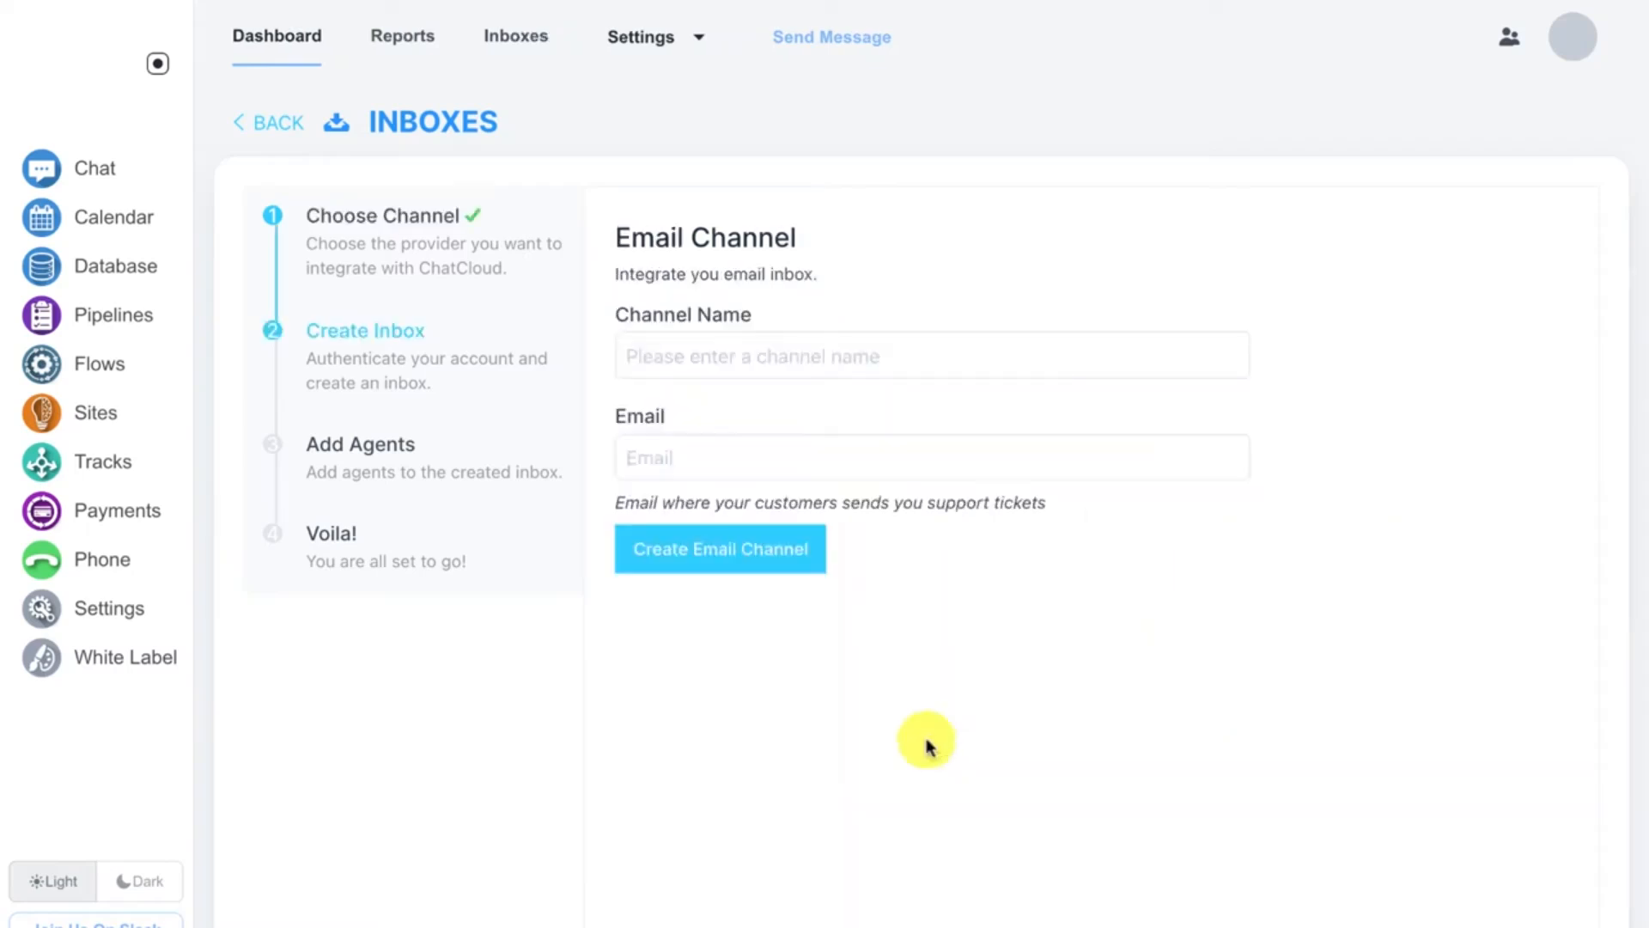
{"action": "left_click", "coordinate": [674, 335]}
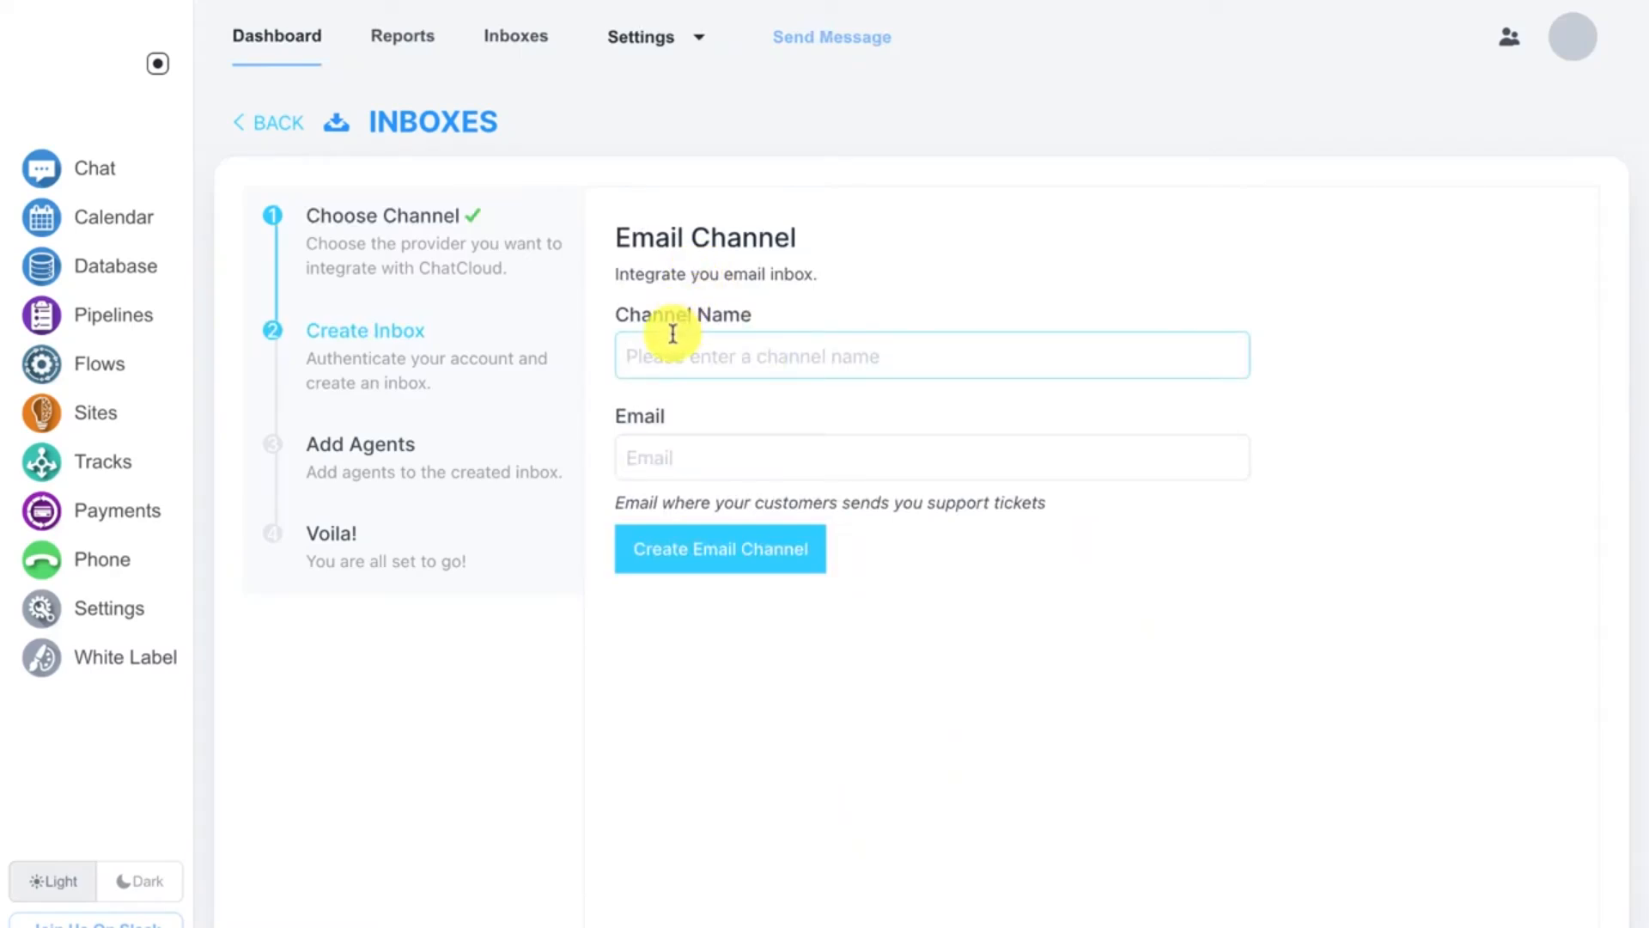
{"action": "type", "text": "Joes Inbox"}
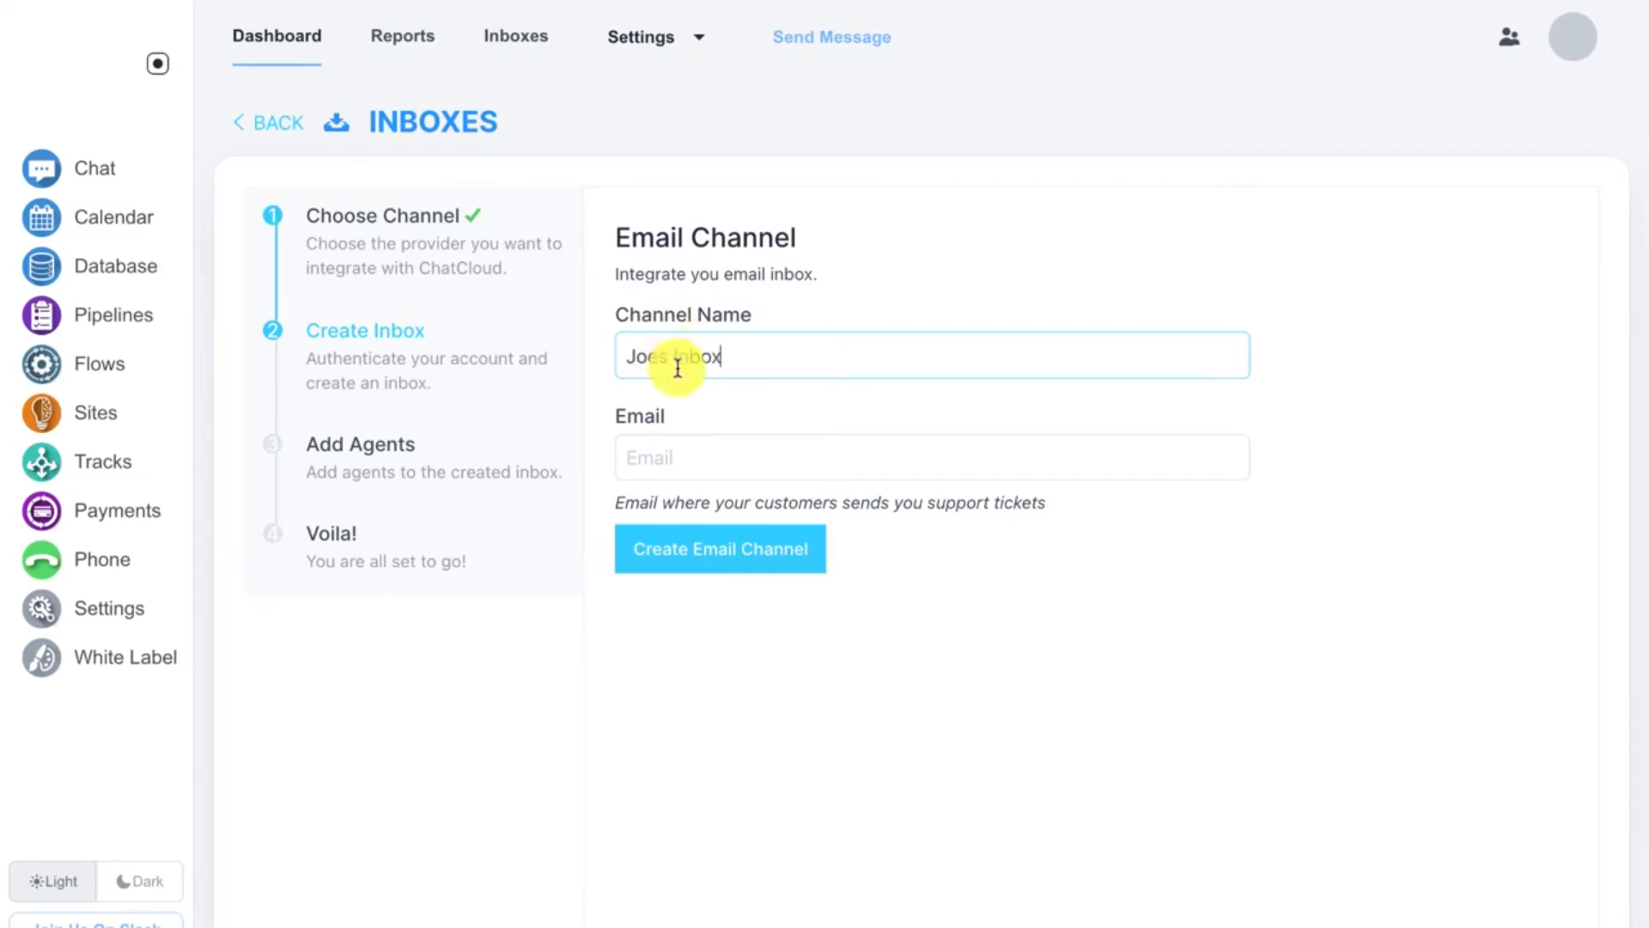
Step: Enter the support Gmail address in the Email field and create the email channel
{"action": "left_click", "coordinate": [678, 448]}
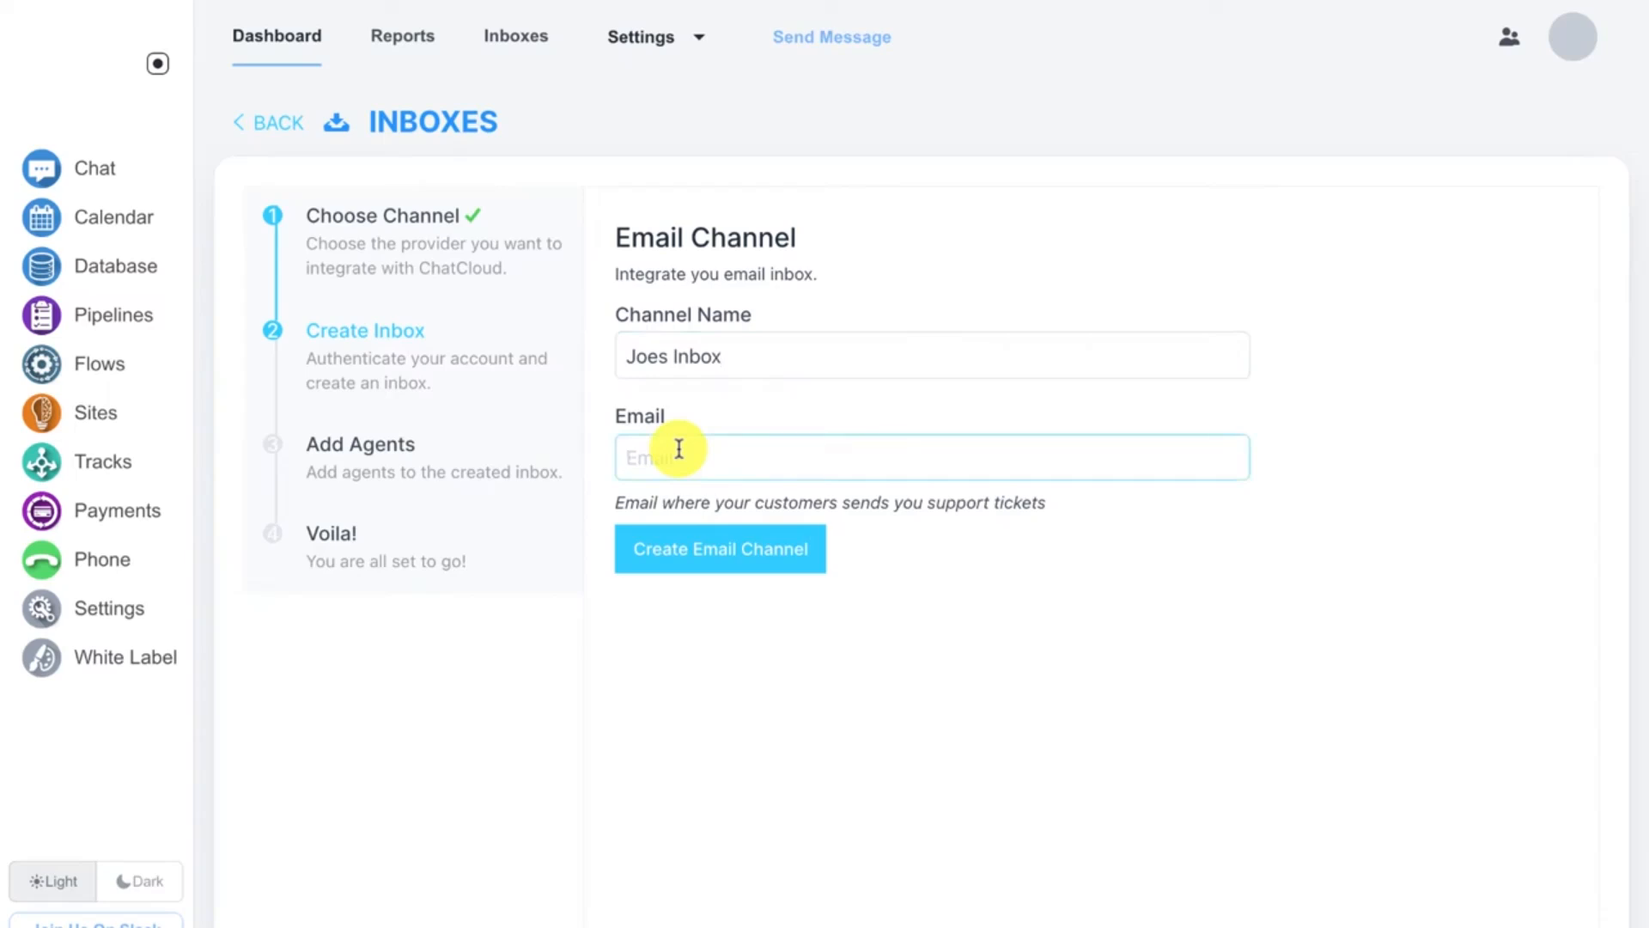
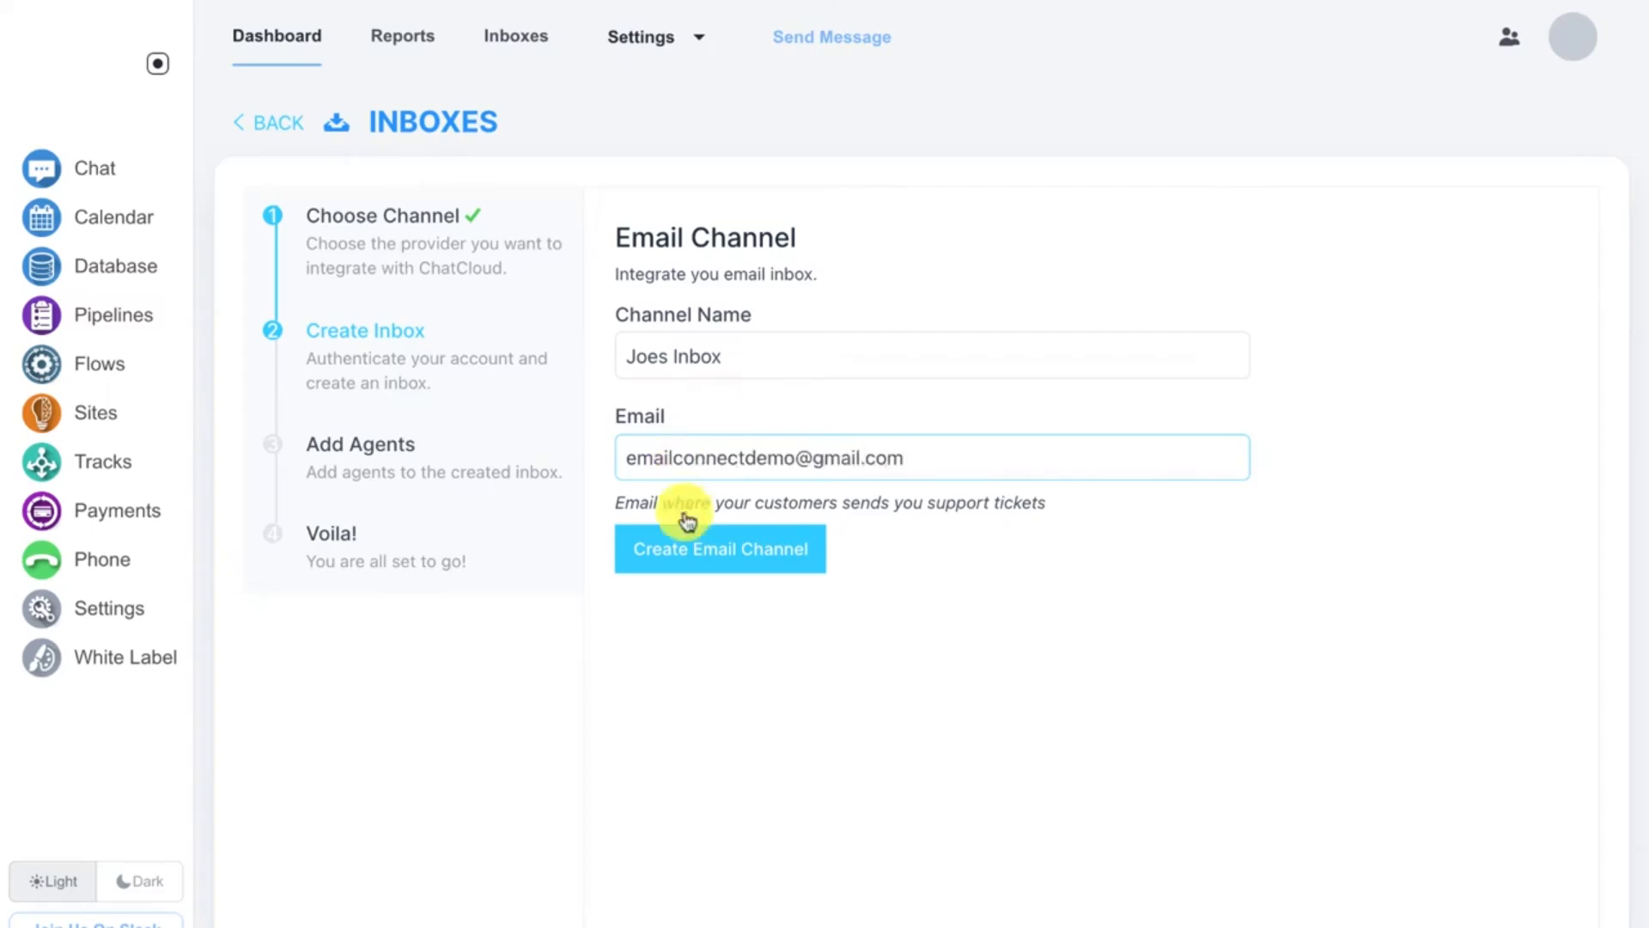
{"action": "left_click", "coordinate": [683, 541]}
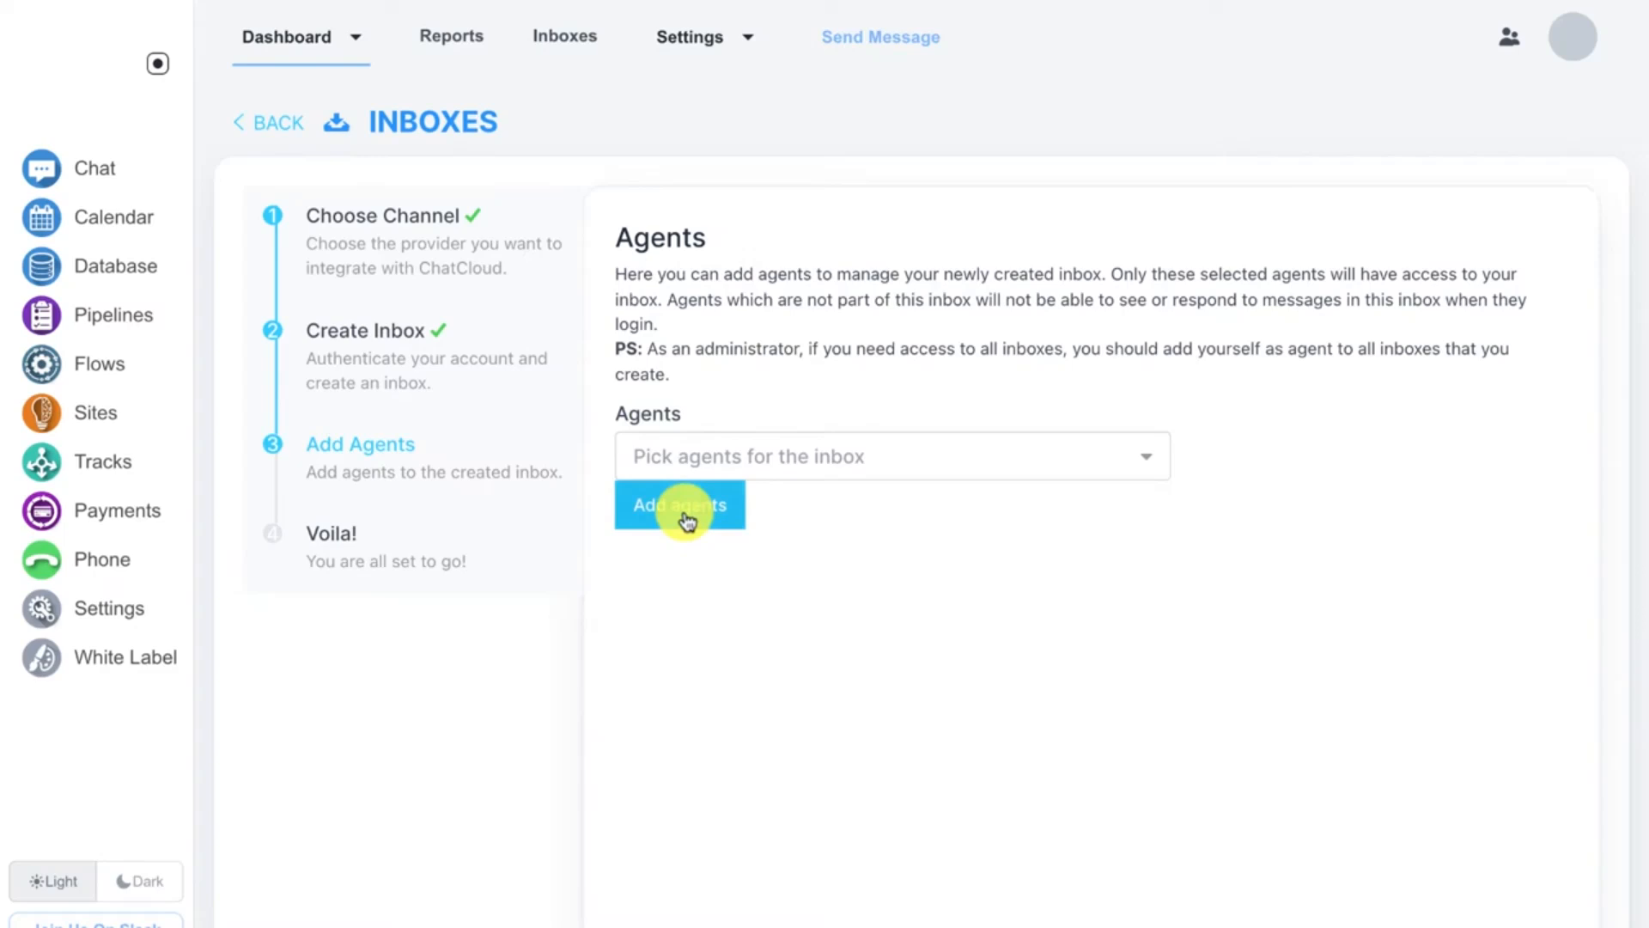
Step: Confirm the agents step without picking agents and copy the inbox's forwarding email address
{"action": "left_click", "coordinate": [687, 521]}
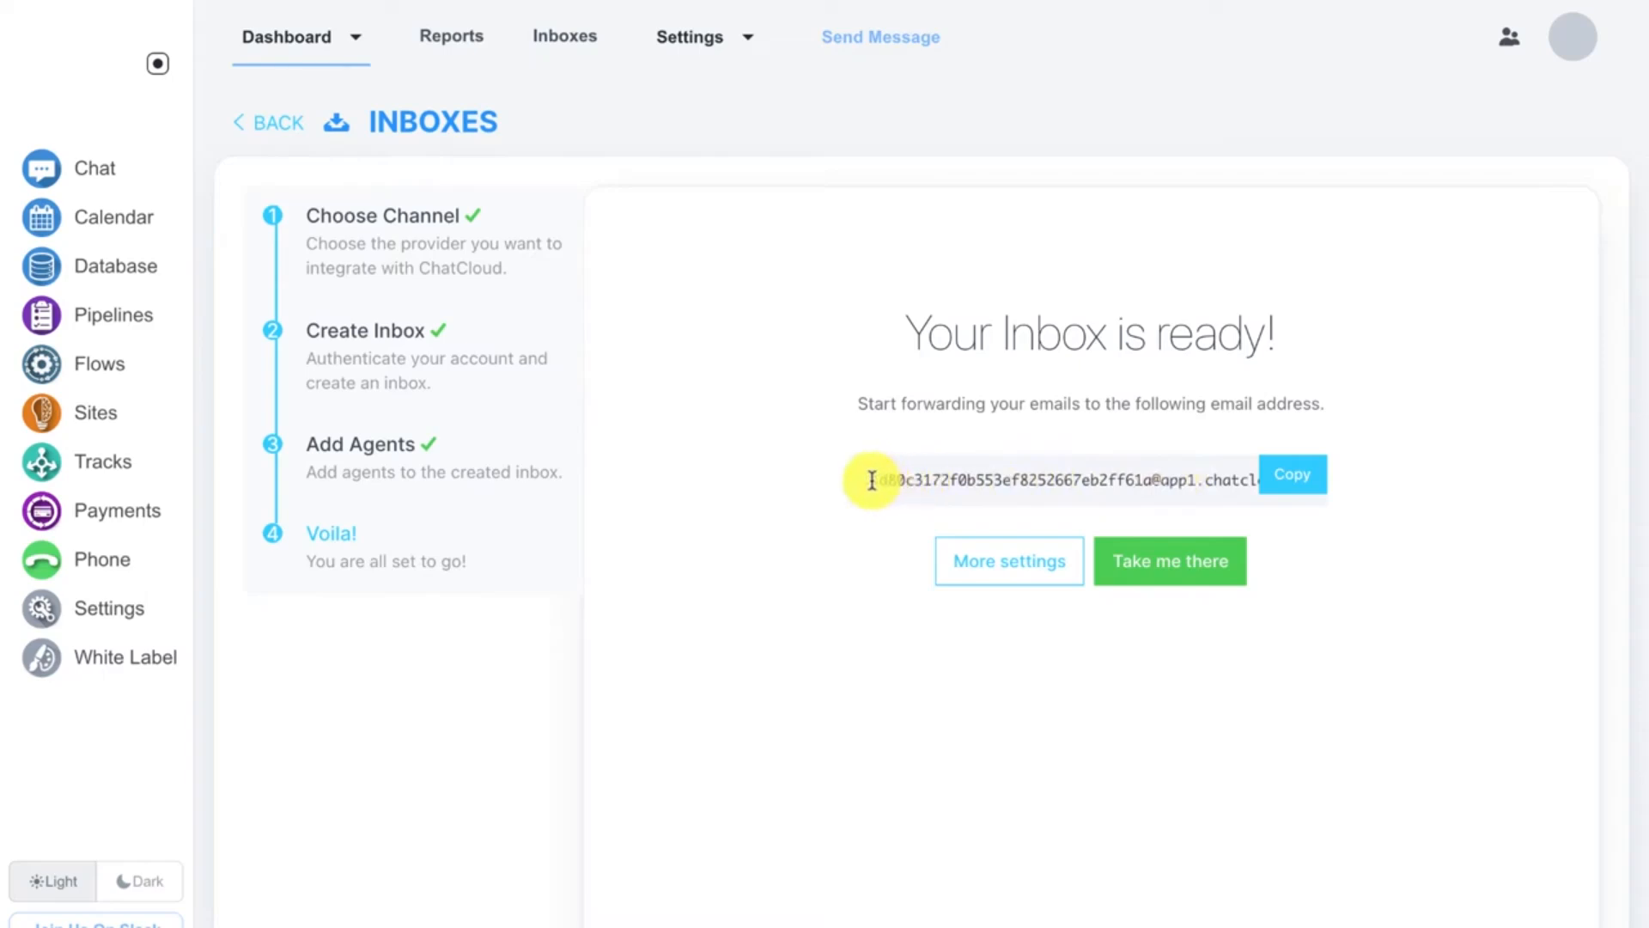
{"action": "left_click", "coordinate": [1274, 479]}
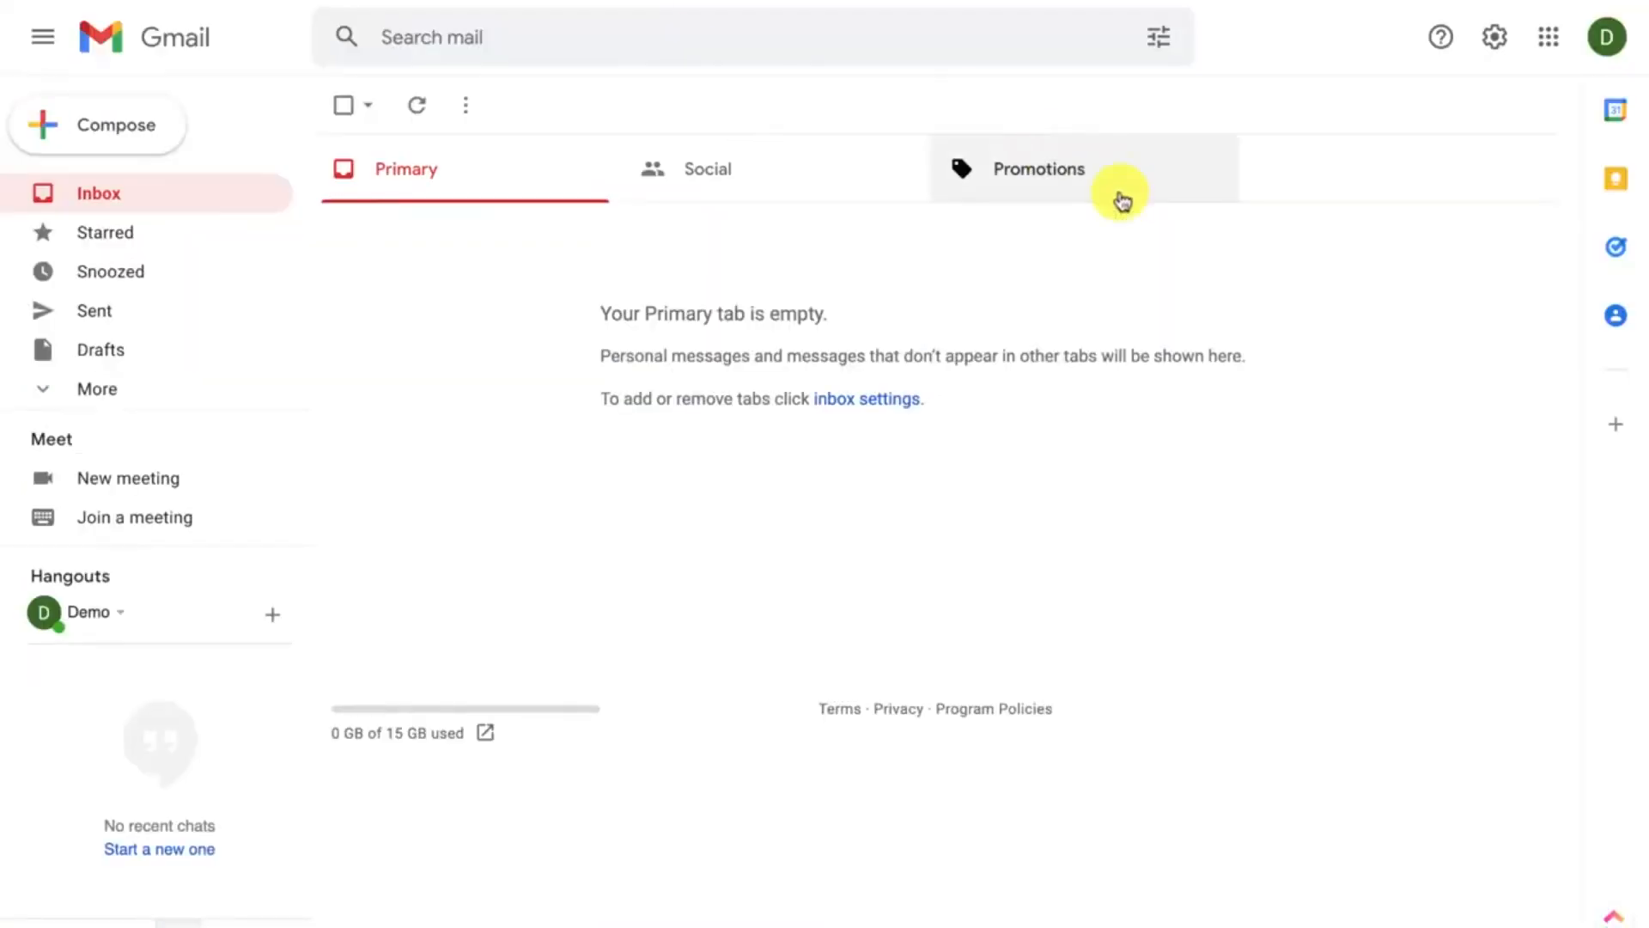
Step: In Gmail settings, add the copied ChatCloud address as a forwarding address, proceed, and acknowledge the confirmation notice
{"action": "left_click", "coordinate": [1494, 45]}
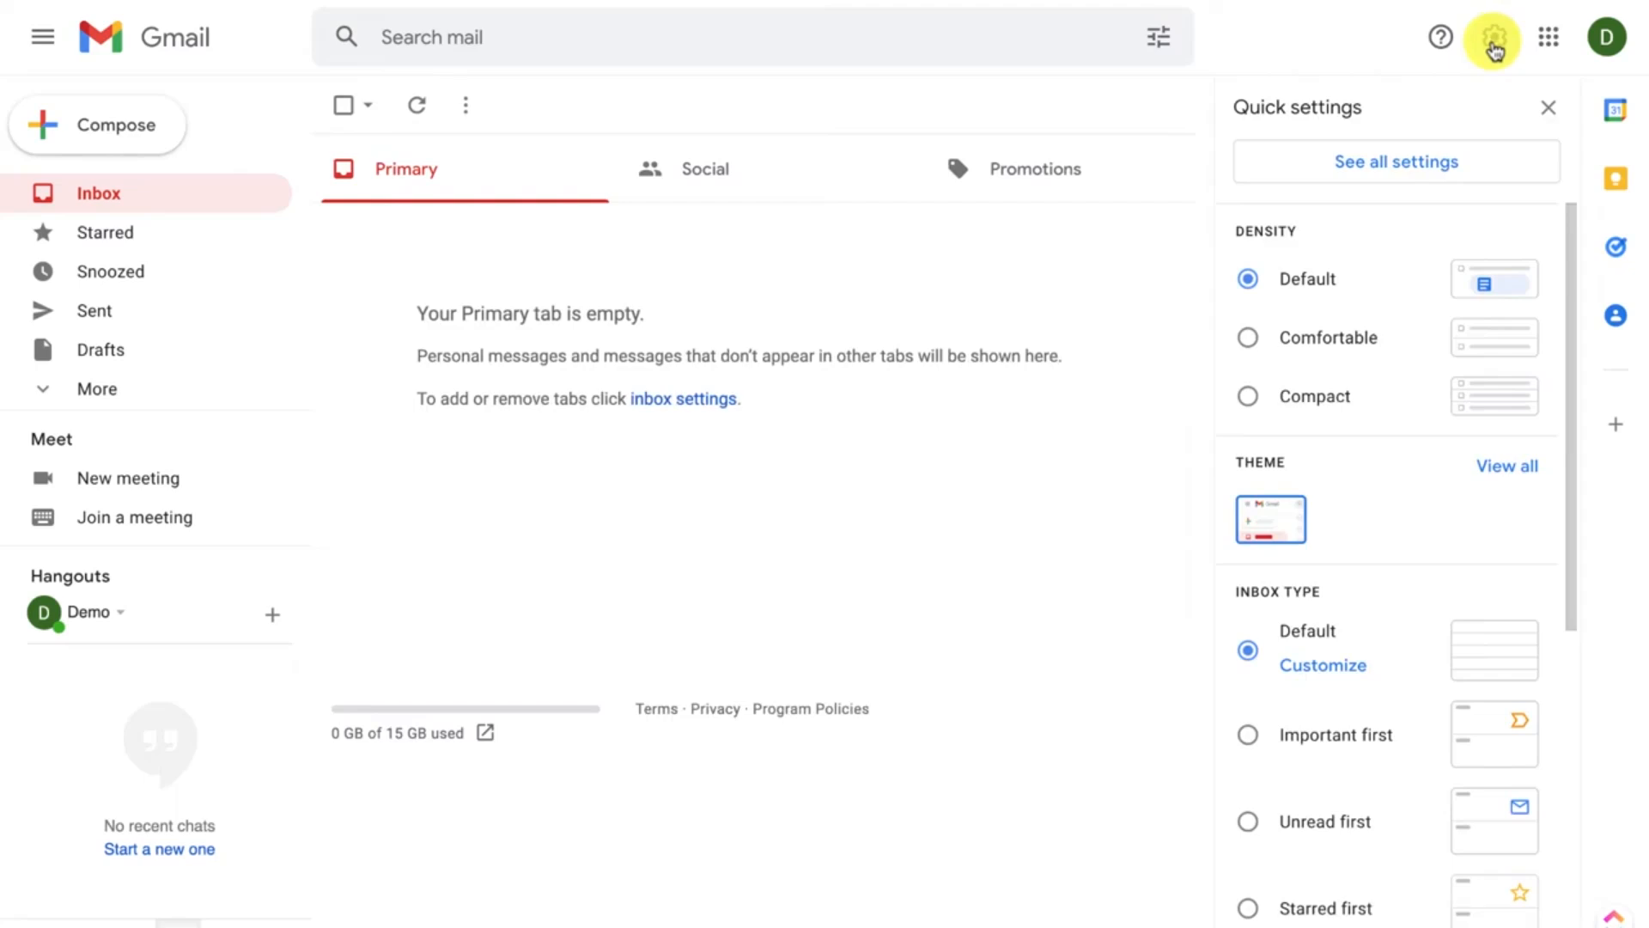
{"action": "left_click", "coordinate": [1425, 170]}
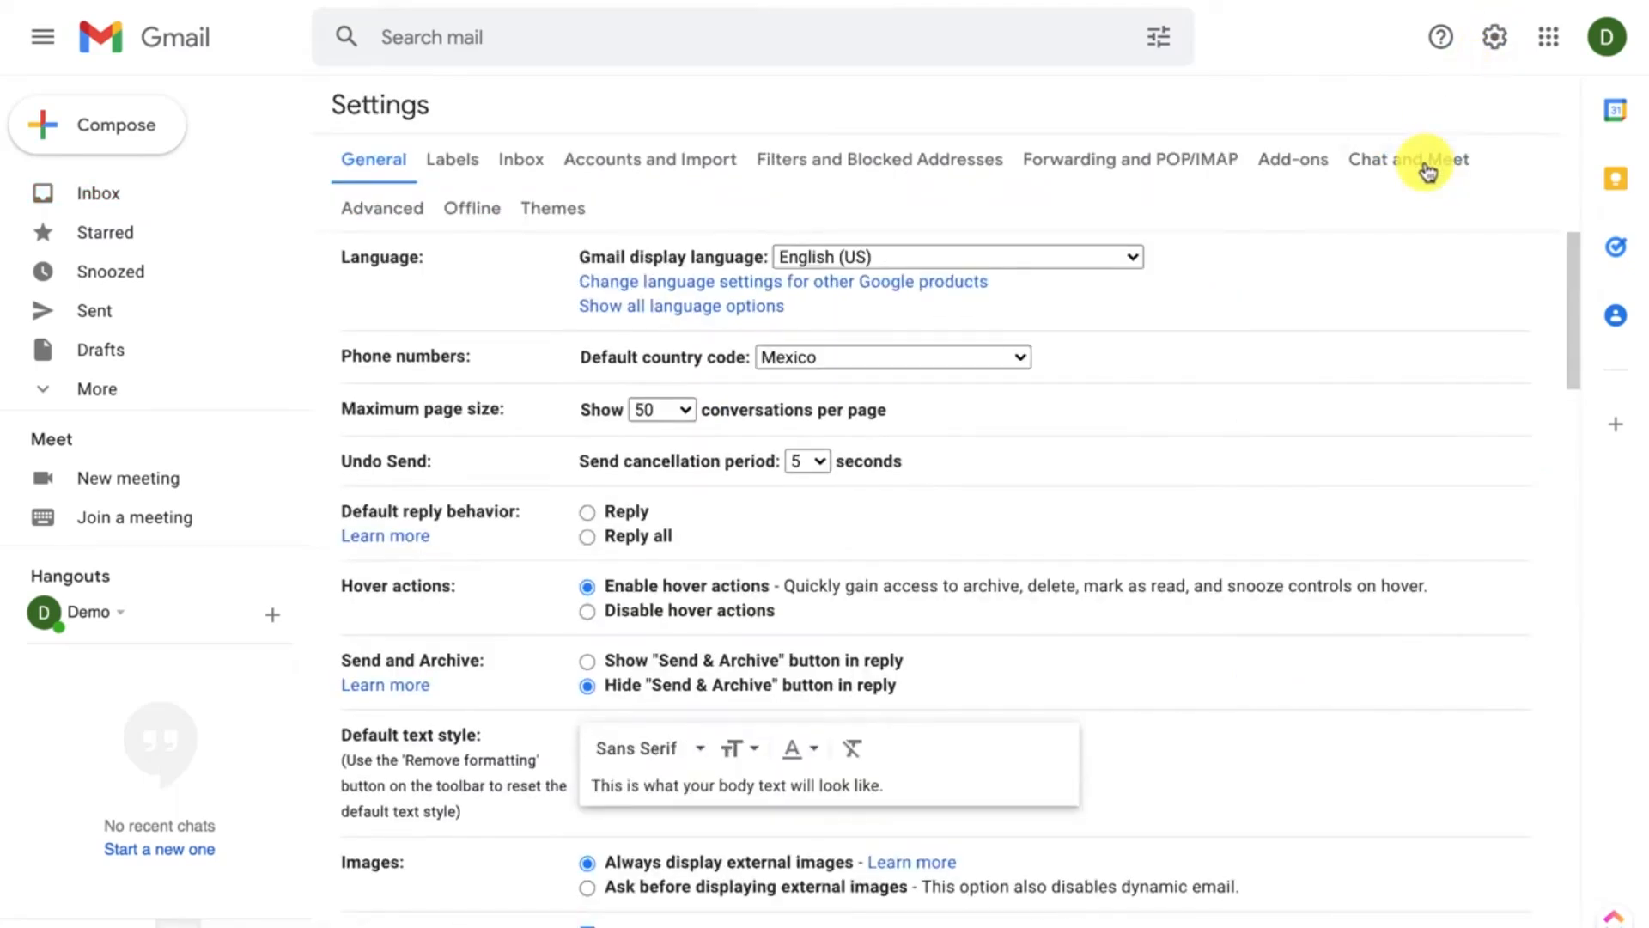
{"action": "left_click", "coordinate": [1128, 167]}
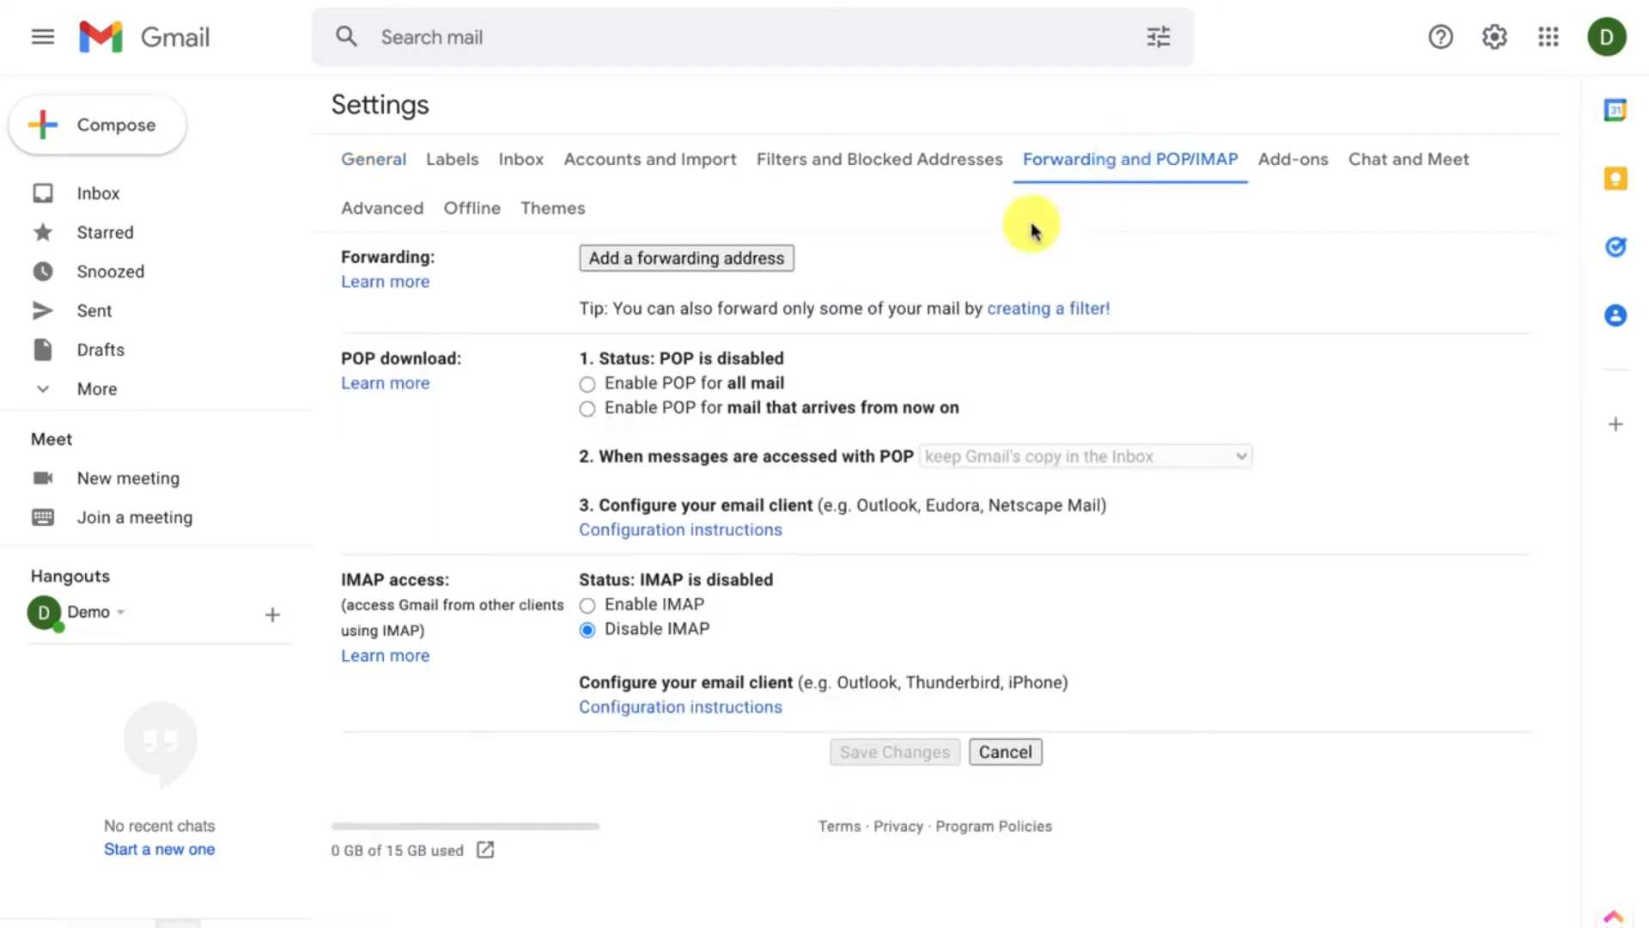
{"action": "left_click", "coordinate": [755, 260]}
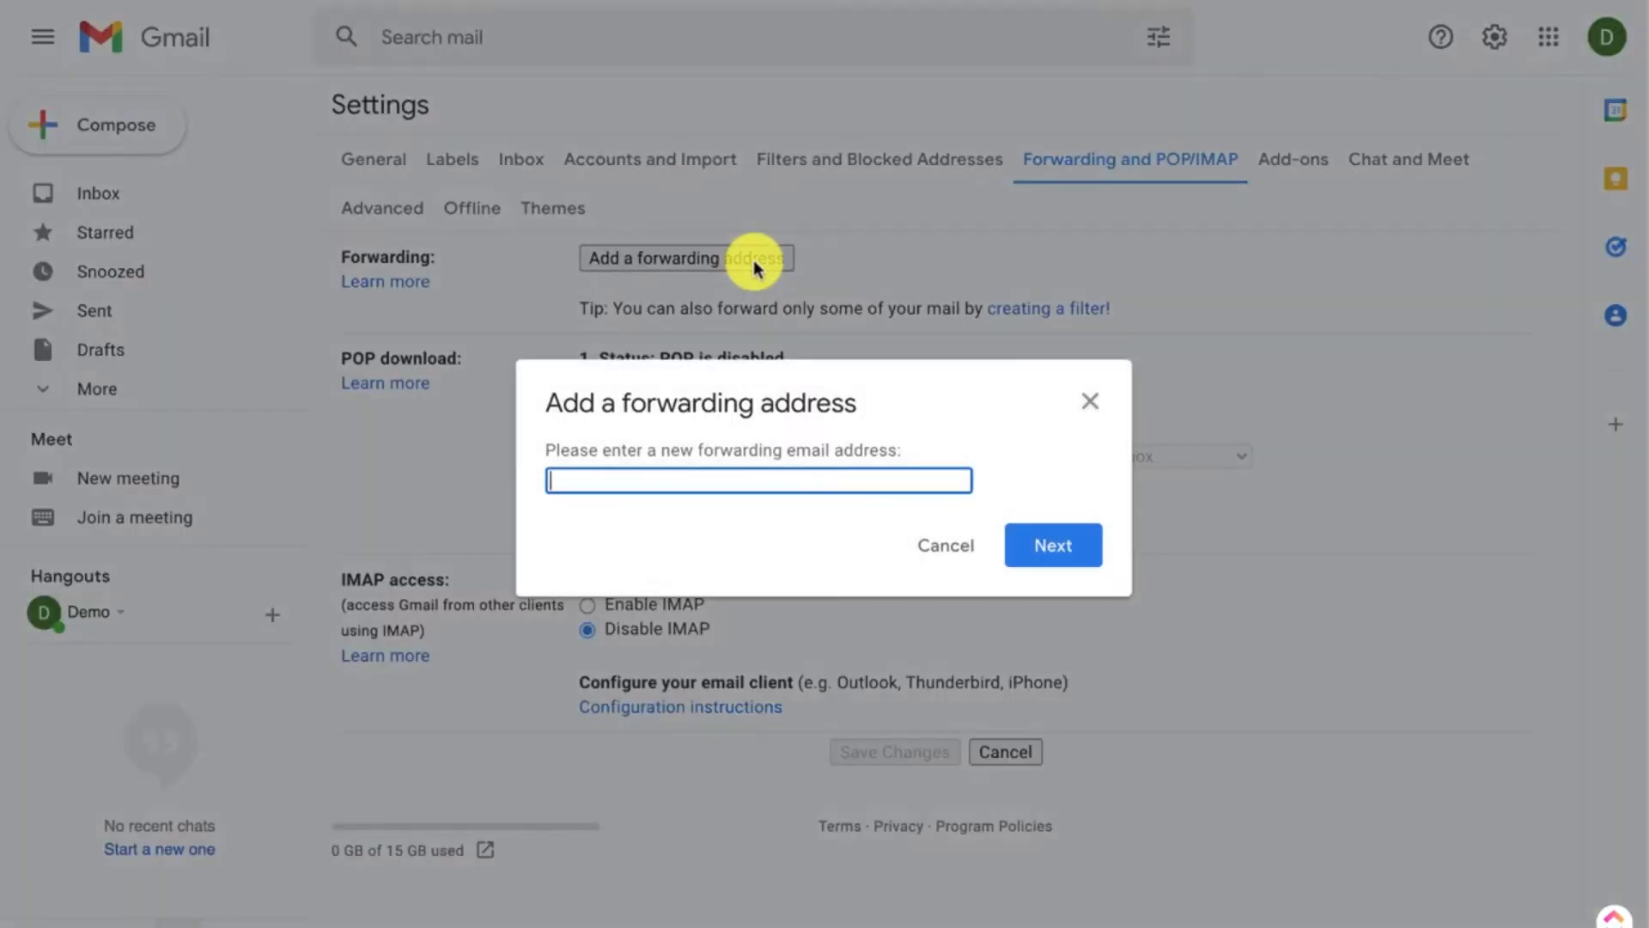
{"action": "key", "text": "ctrl+v"}
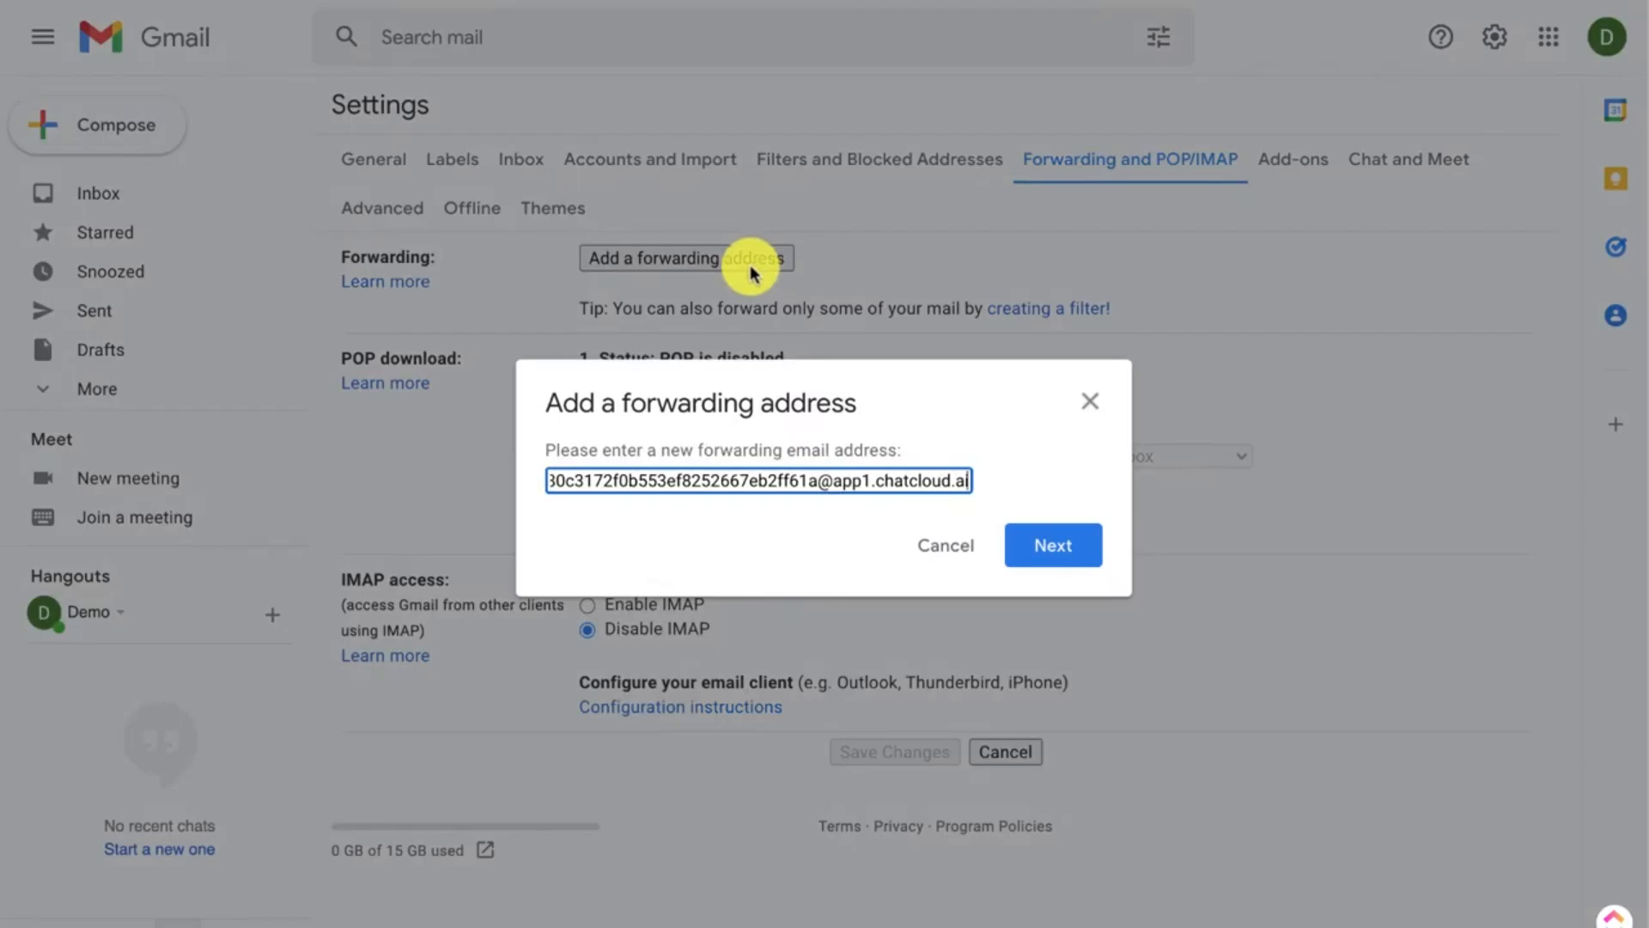
{"action": "left_click", "coordinate": [1050, 557]}
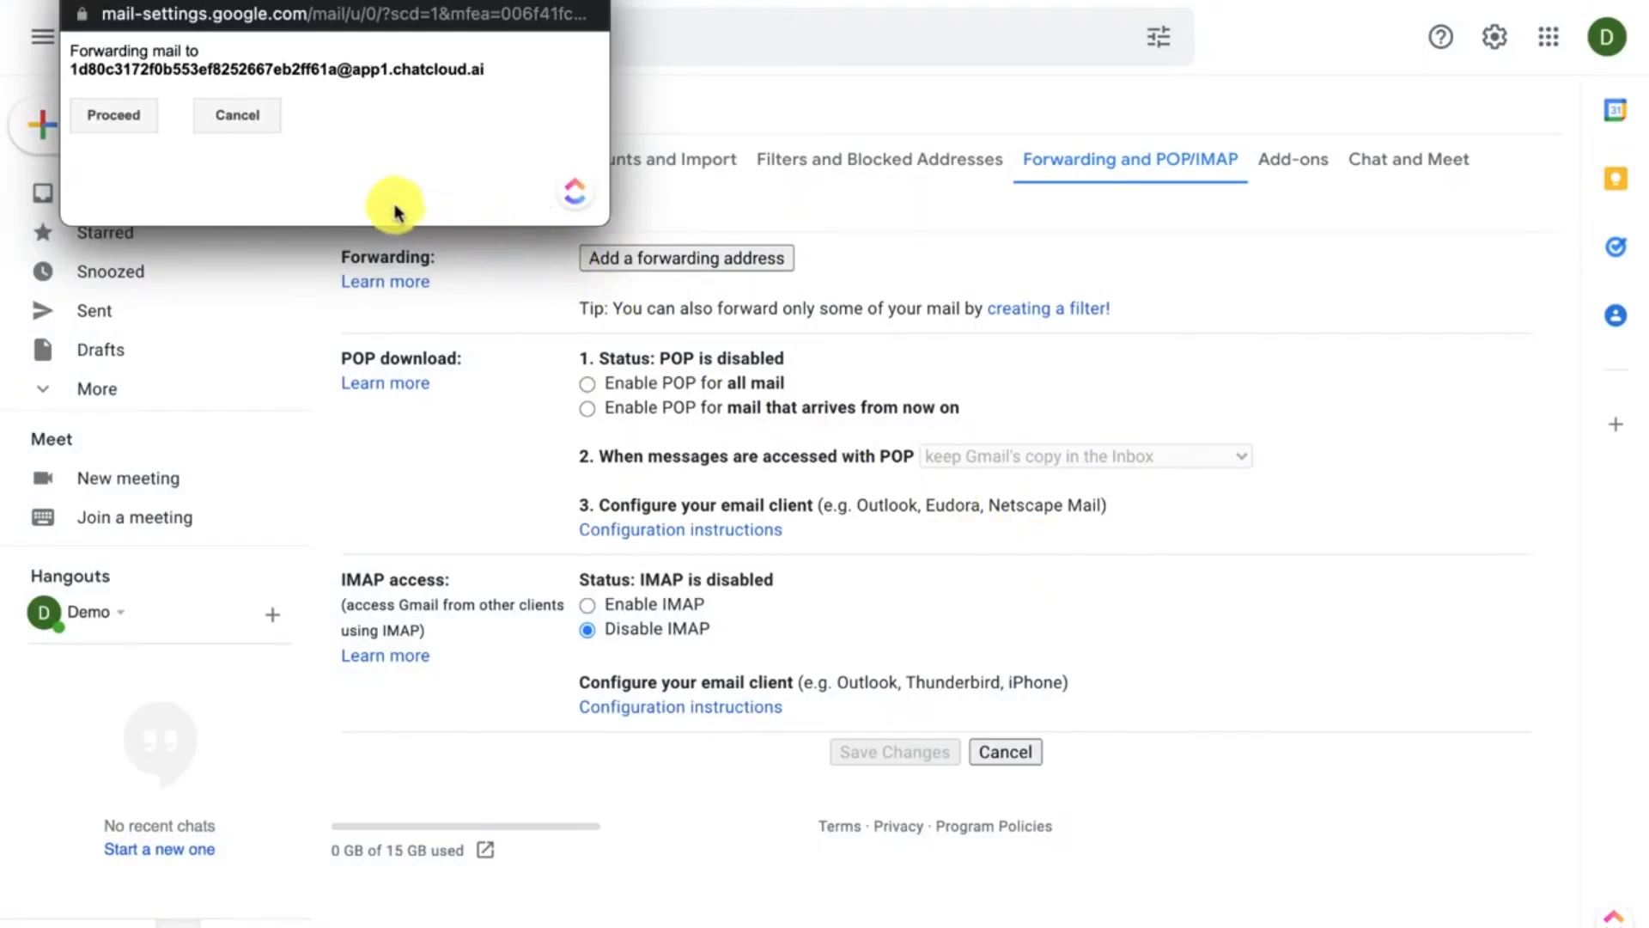
{"action": "left_click", "coordinate": [125, 120]}
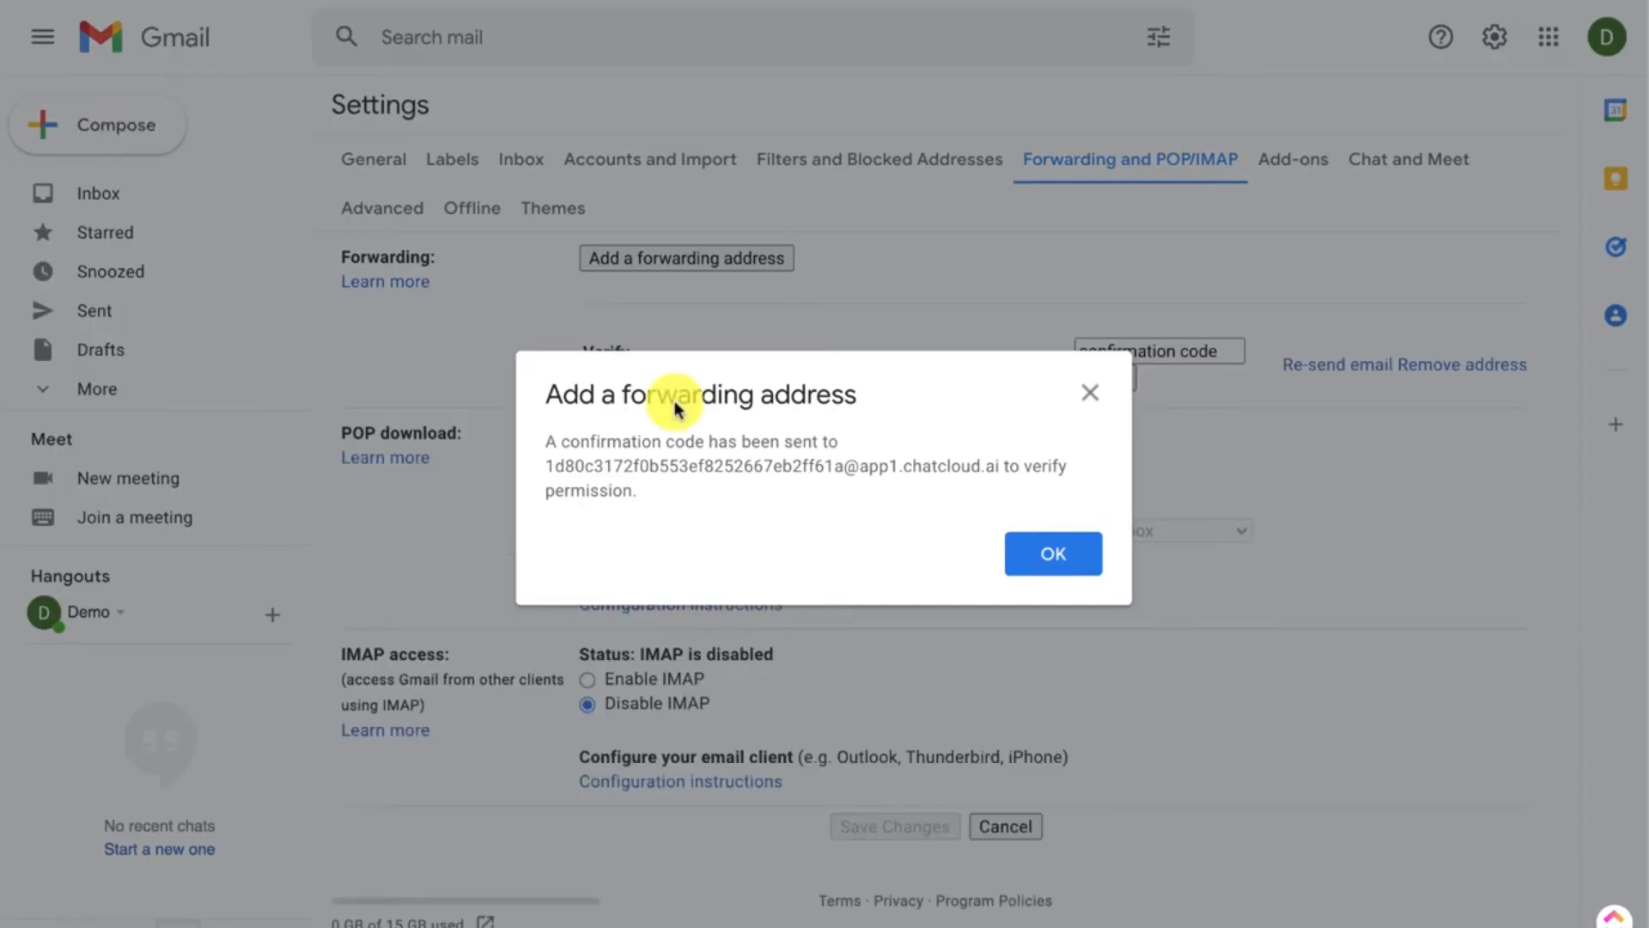
{"action": "left_click", "coordinate": [1037, 558]}
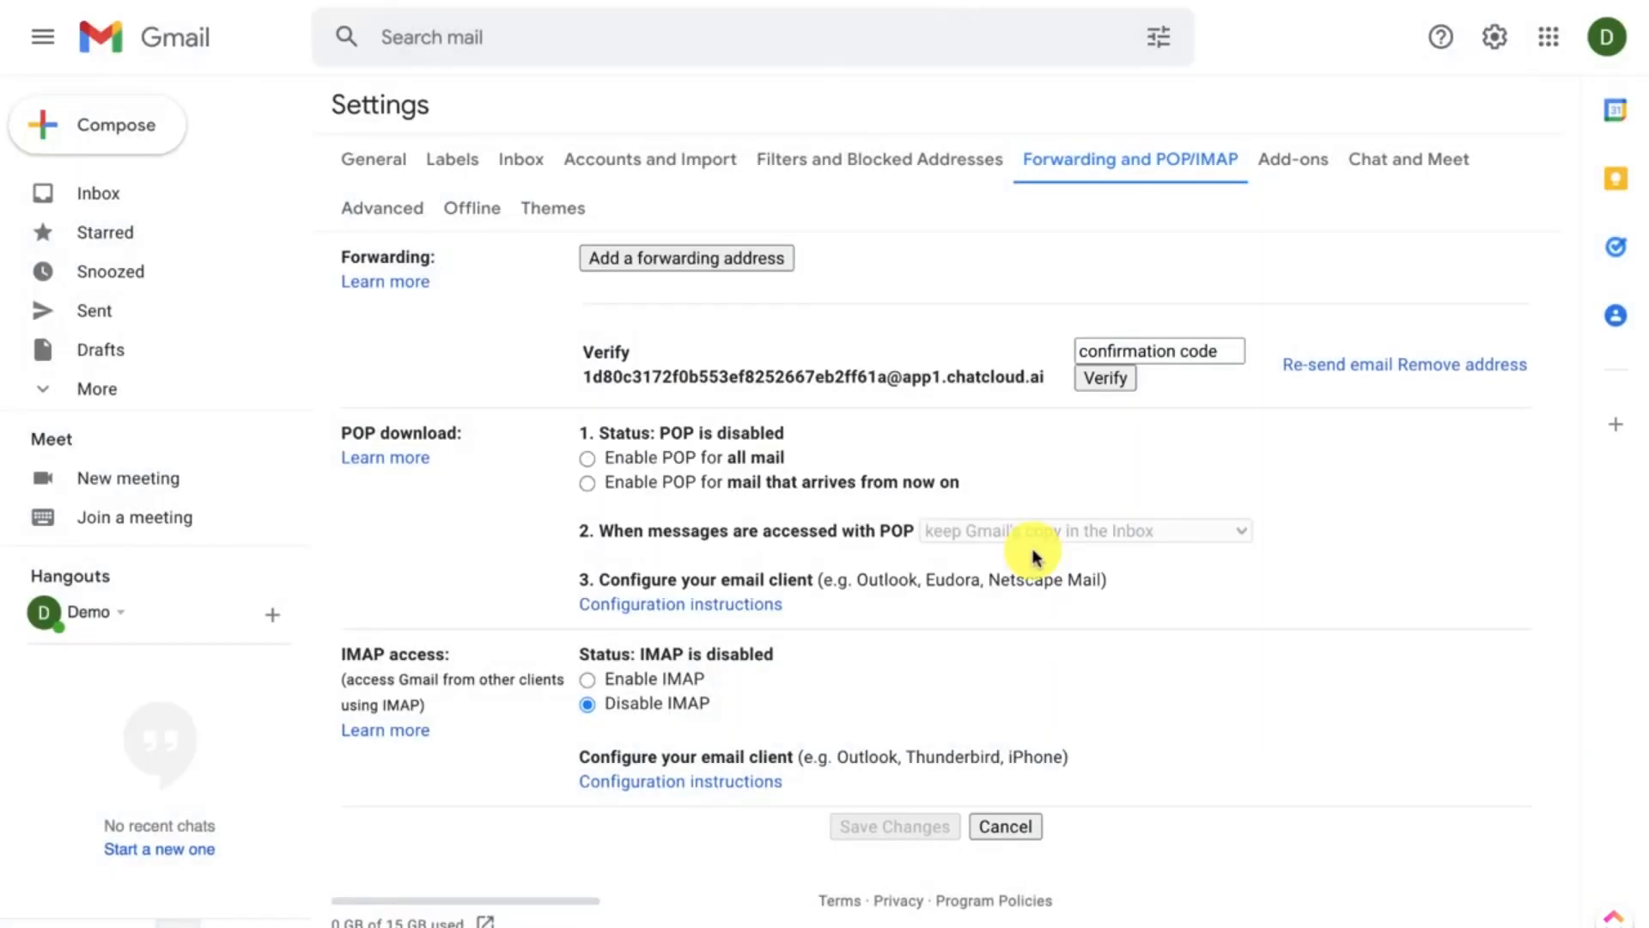
Step: Go to the new ChatCloud inbox and open the Gmail forwarding confirmation conversation under All
{"action": "left_click", "coordinate": [1181, 351]}
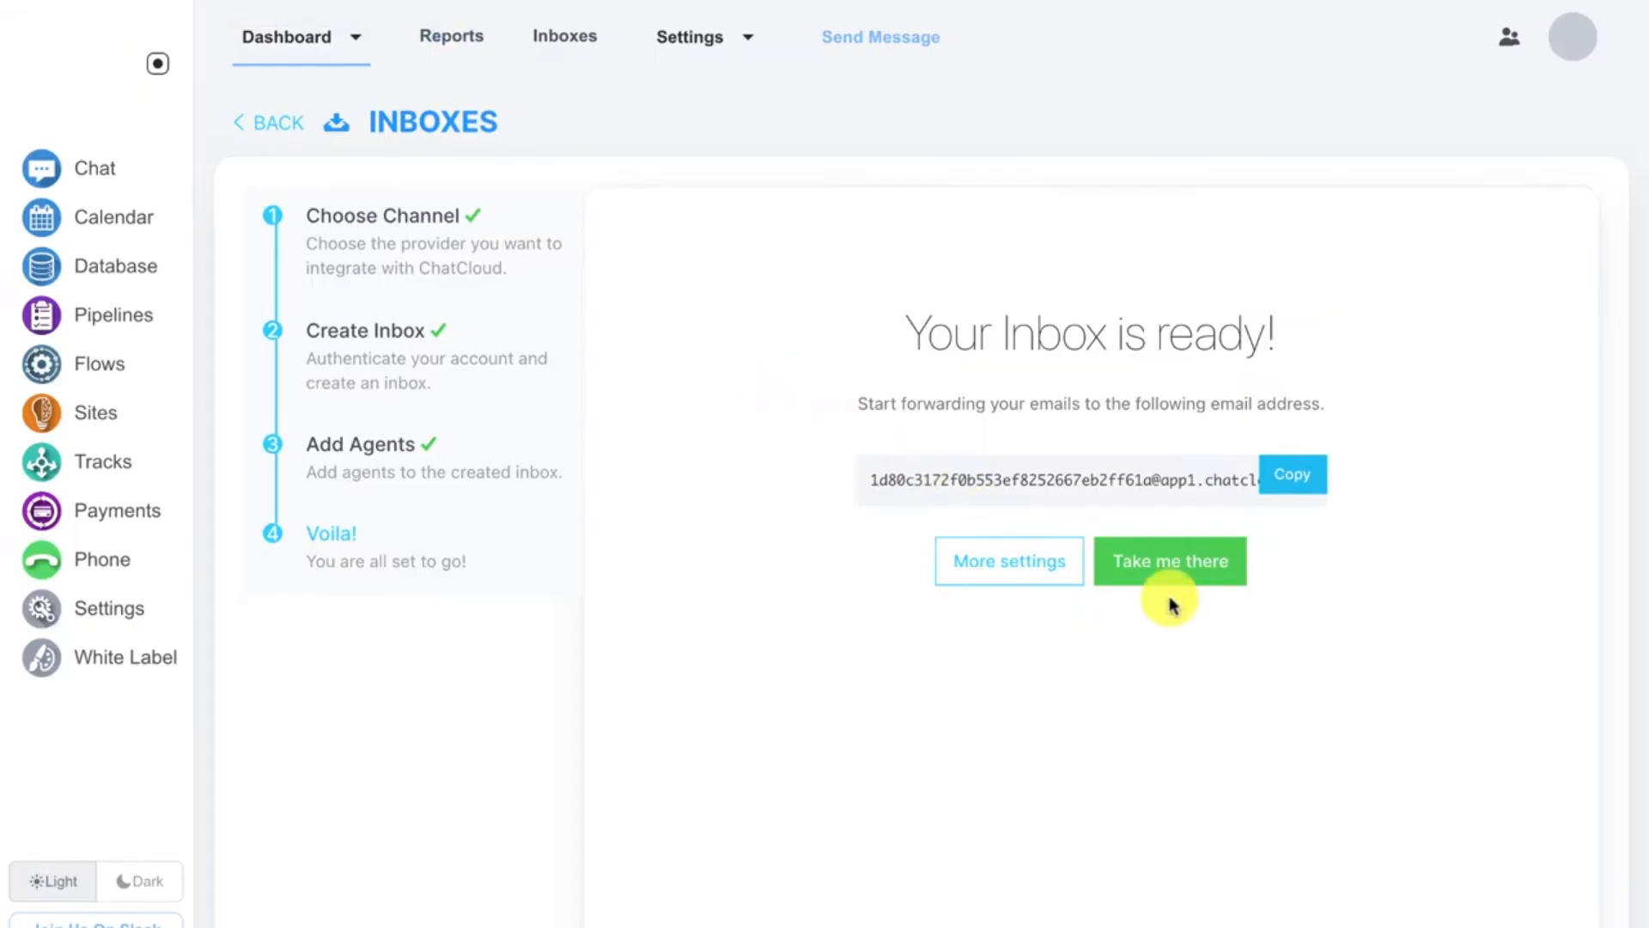
{"action": "left_click", "coordinate": [1163, 565]}
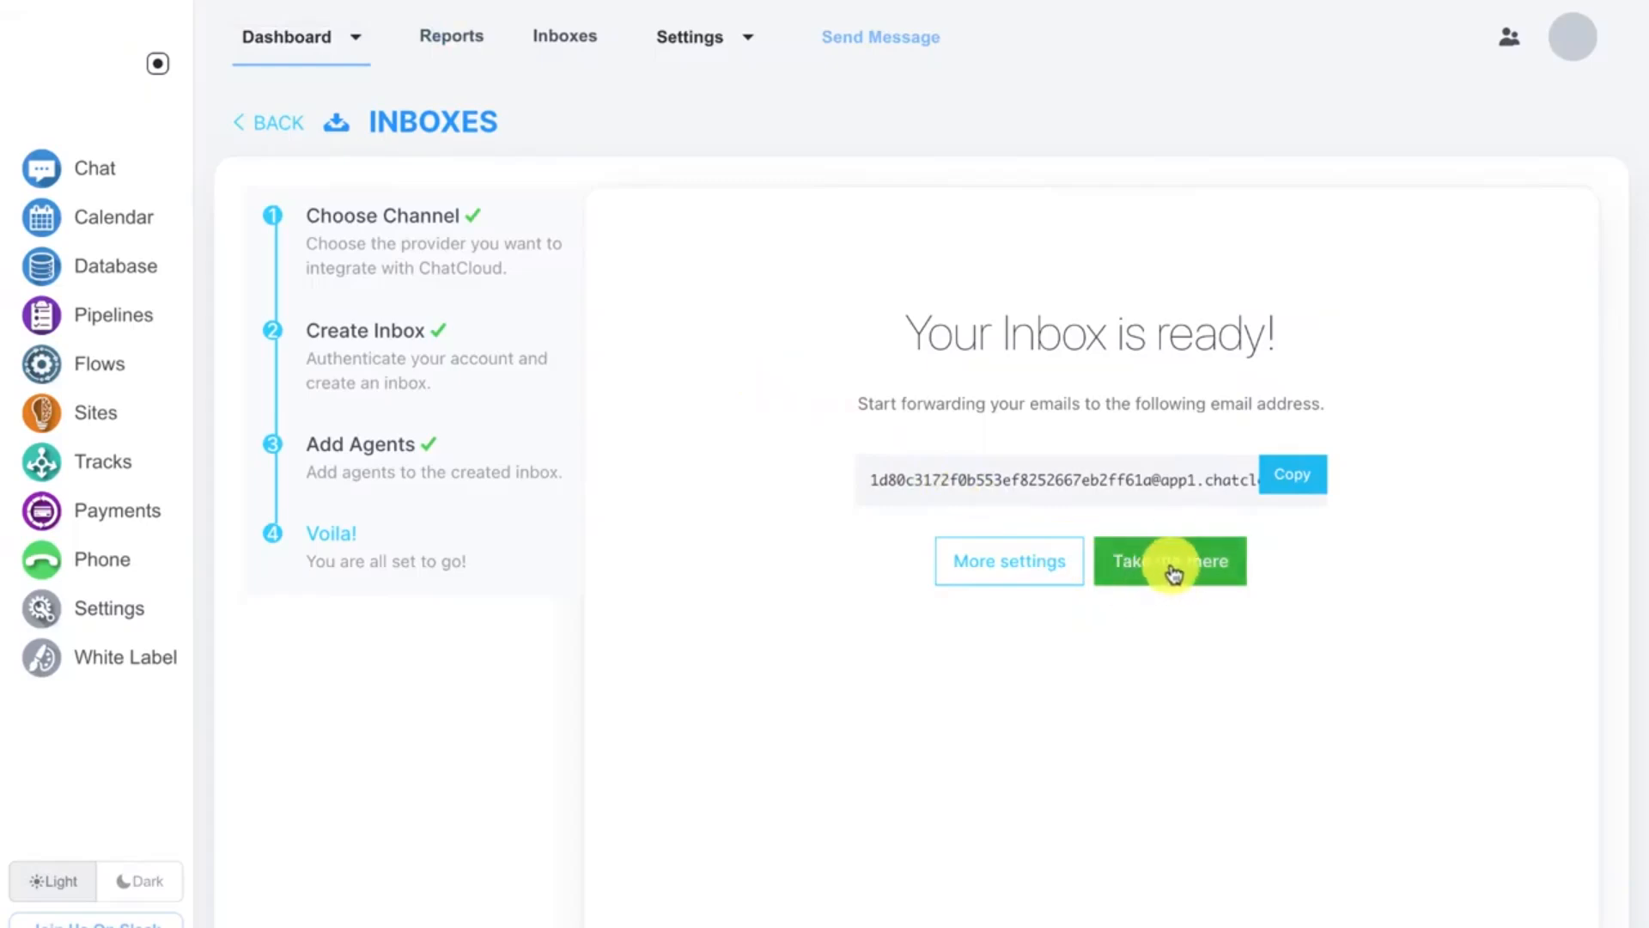
{"action": "left_click", "coordinate": [1173, 572]}
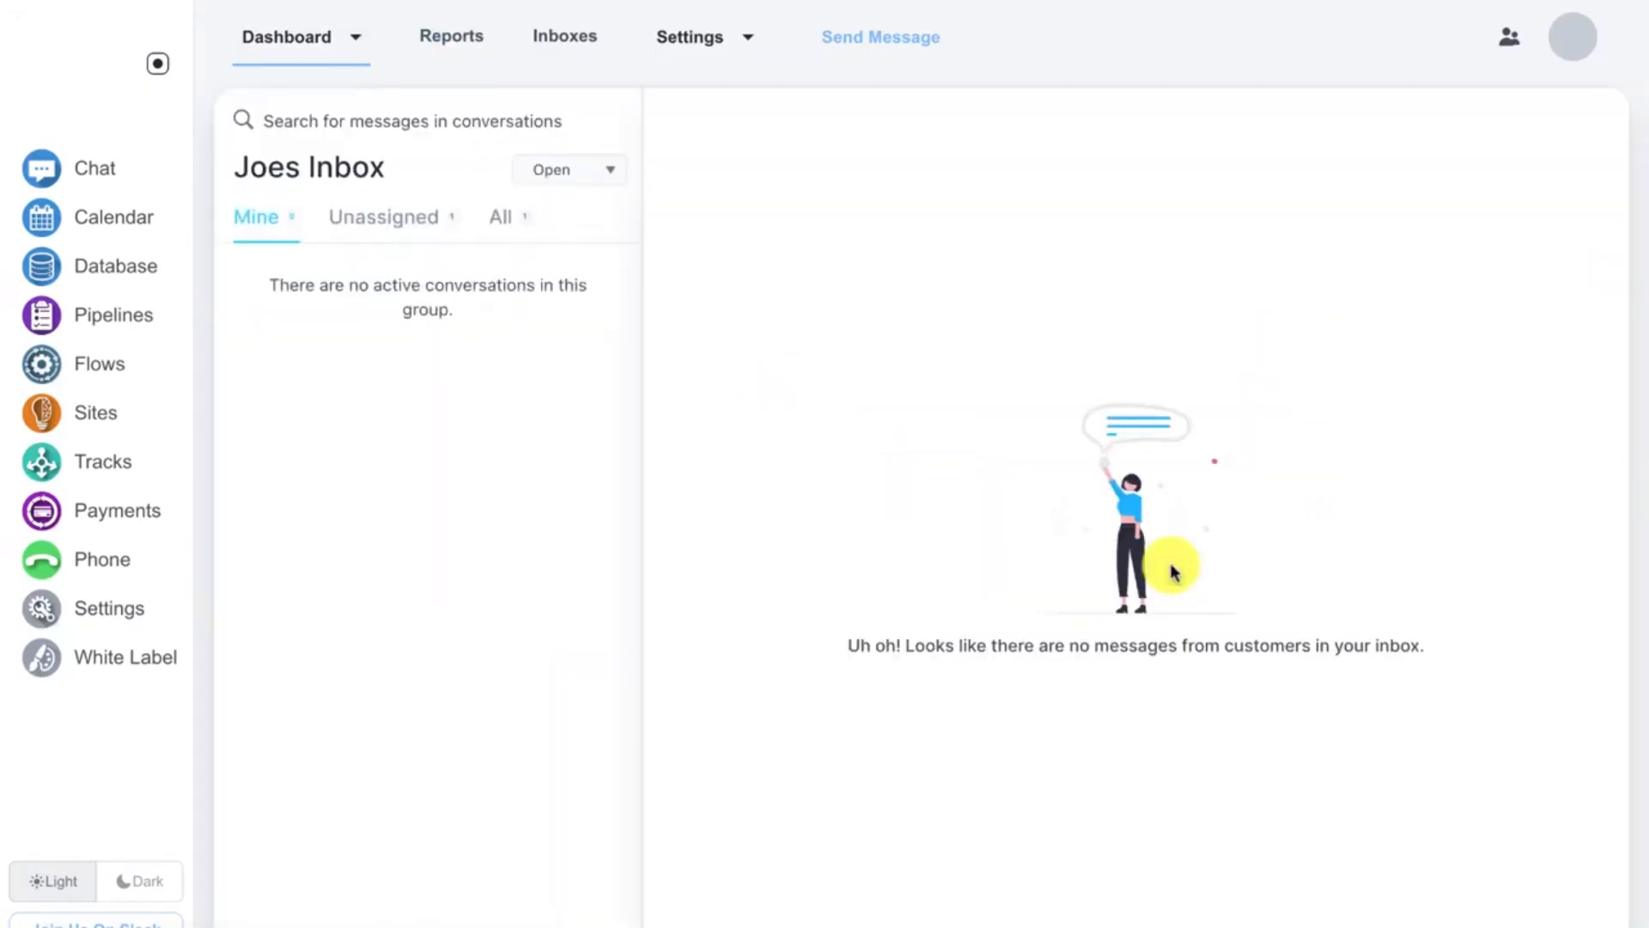
{"action": "left_click", "coordinate": [511, 229]}
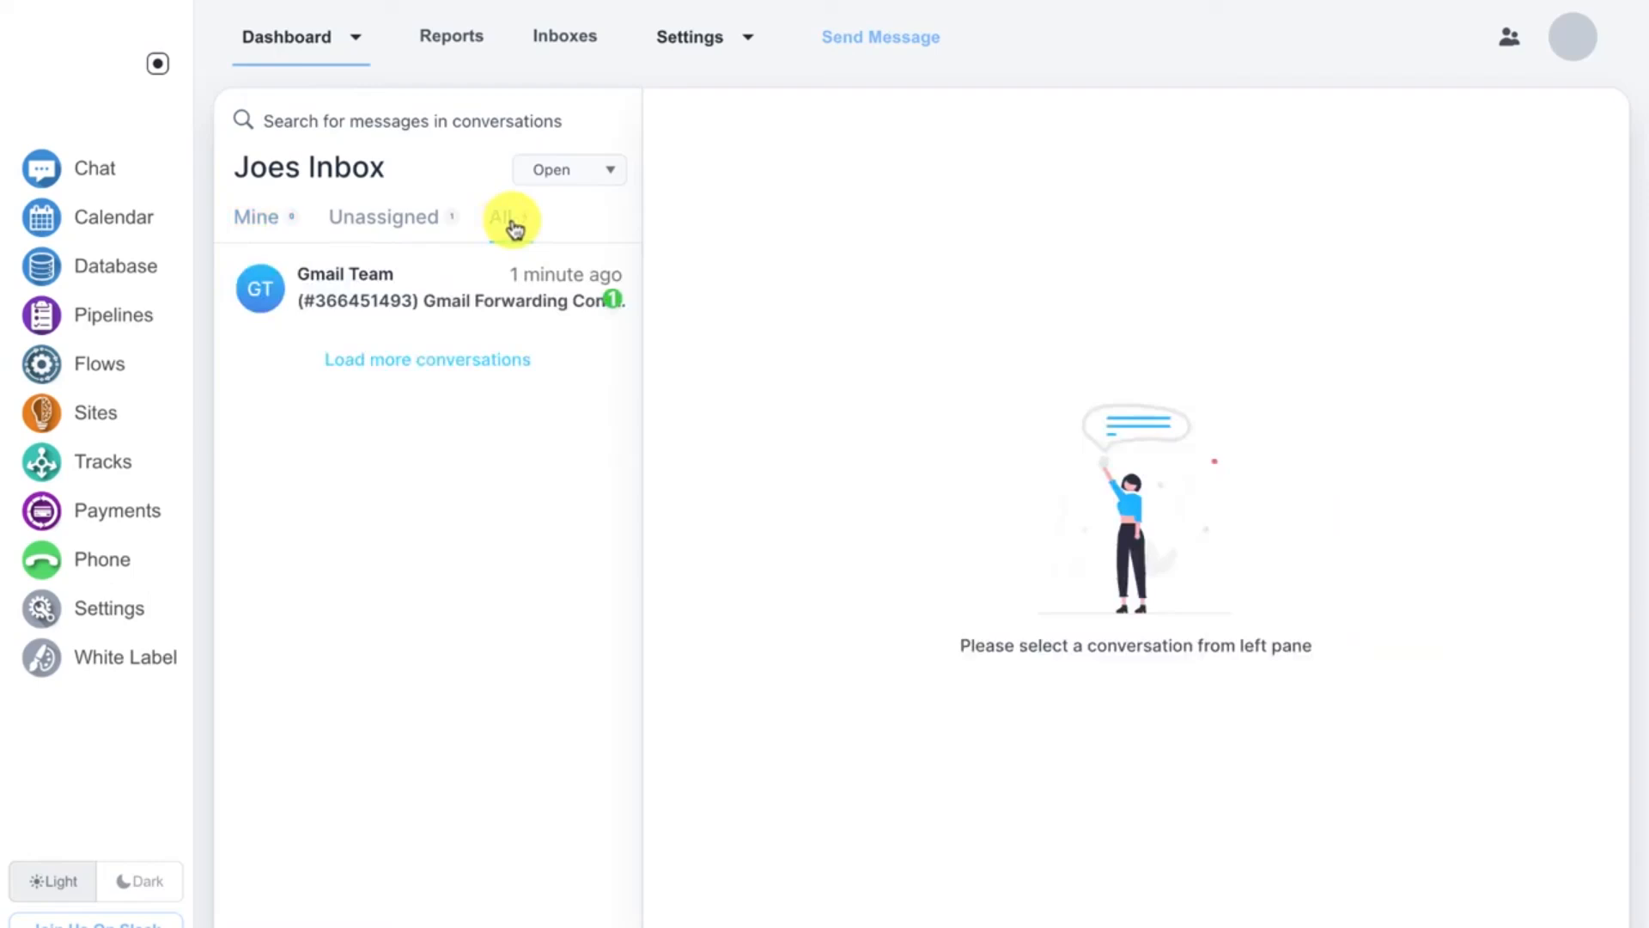
{"action": "left_click", "coordinate": [458, 283]}
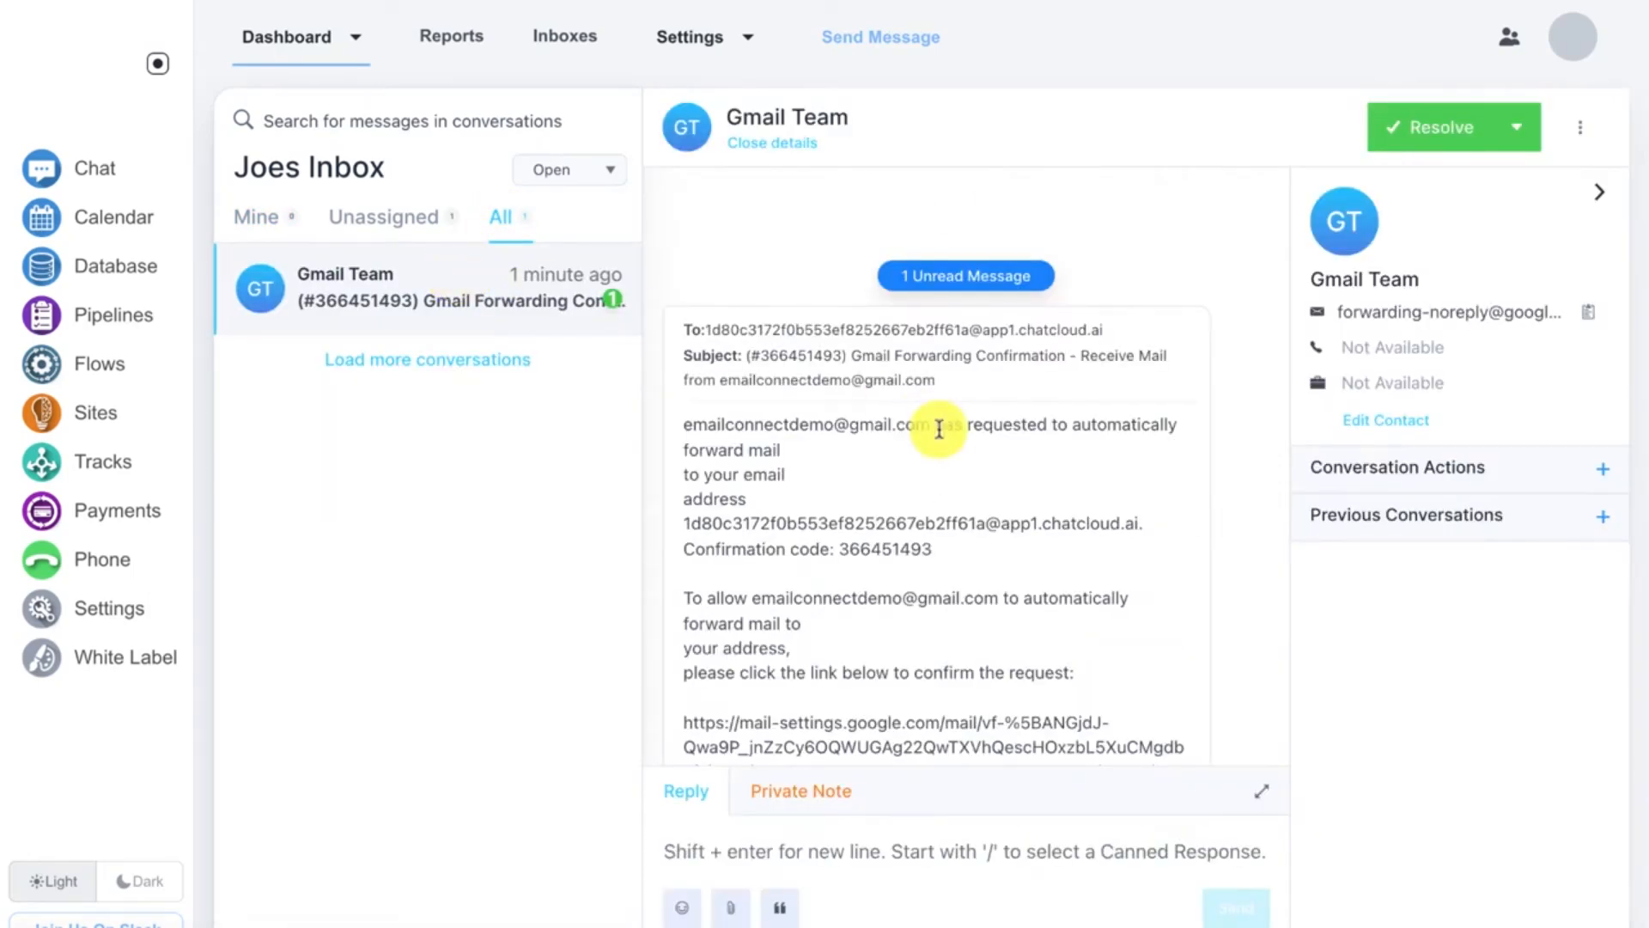
Step: Copy the forwarding confirmation code from the Gmail message in the conversation
{"action": "scroll", "coordinate": [945, 438], "scroll_direction": "down", "scroll_amount": 3}
{"action": "scroll", "coordinate": [945, 434], "scroll_direction": "down", "scroll_amount": 3}
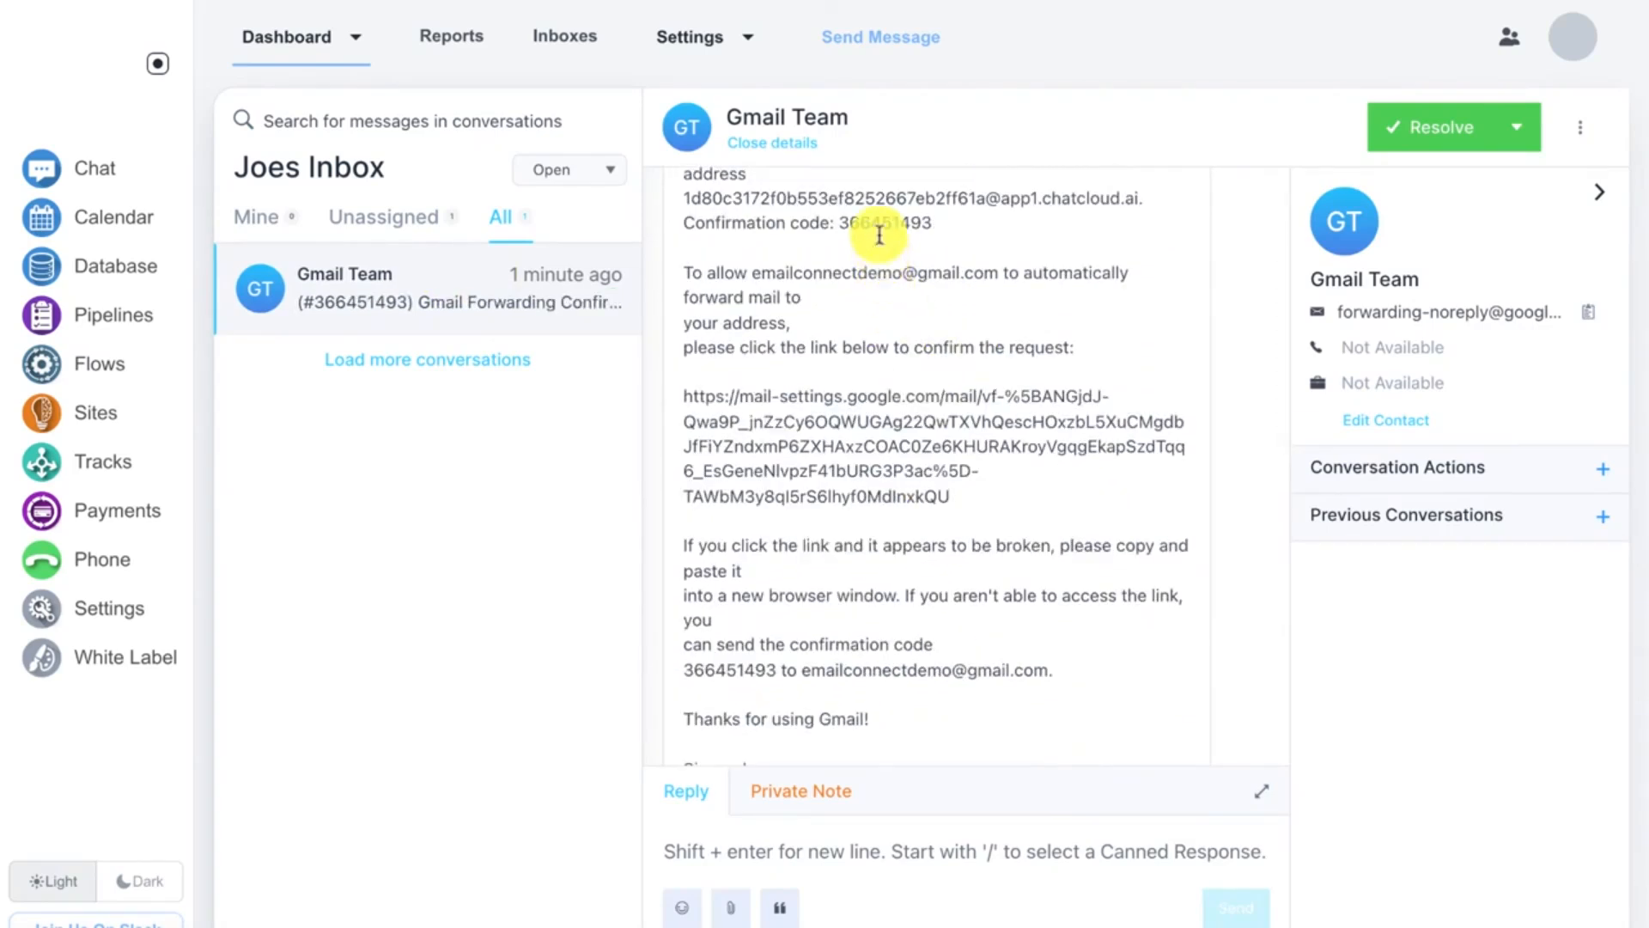
{"action": "double_click", "coordinate": [878, 224]}
{"action": "right_click", "coordinate": [876, 226]}
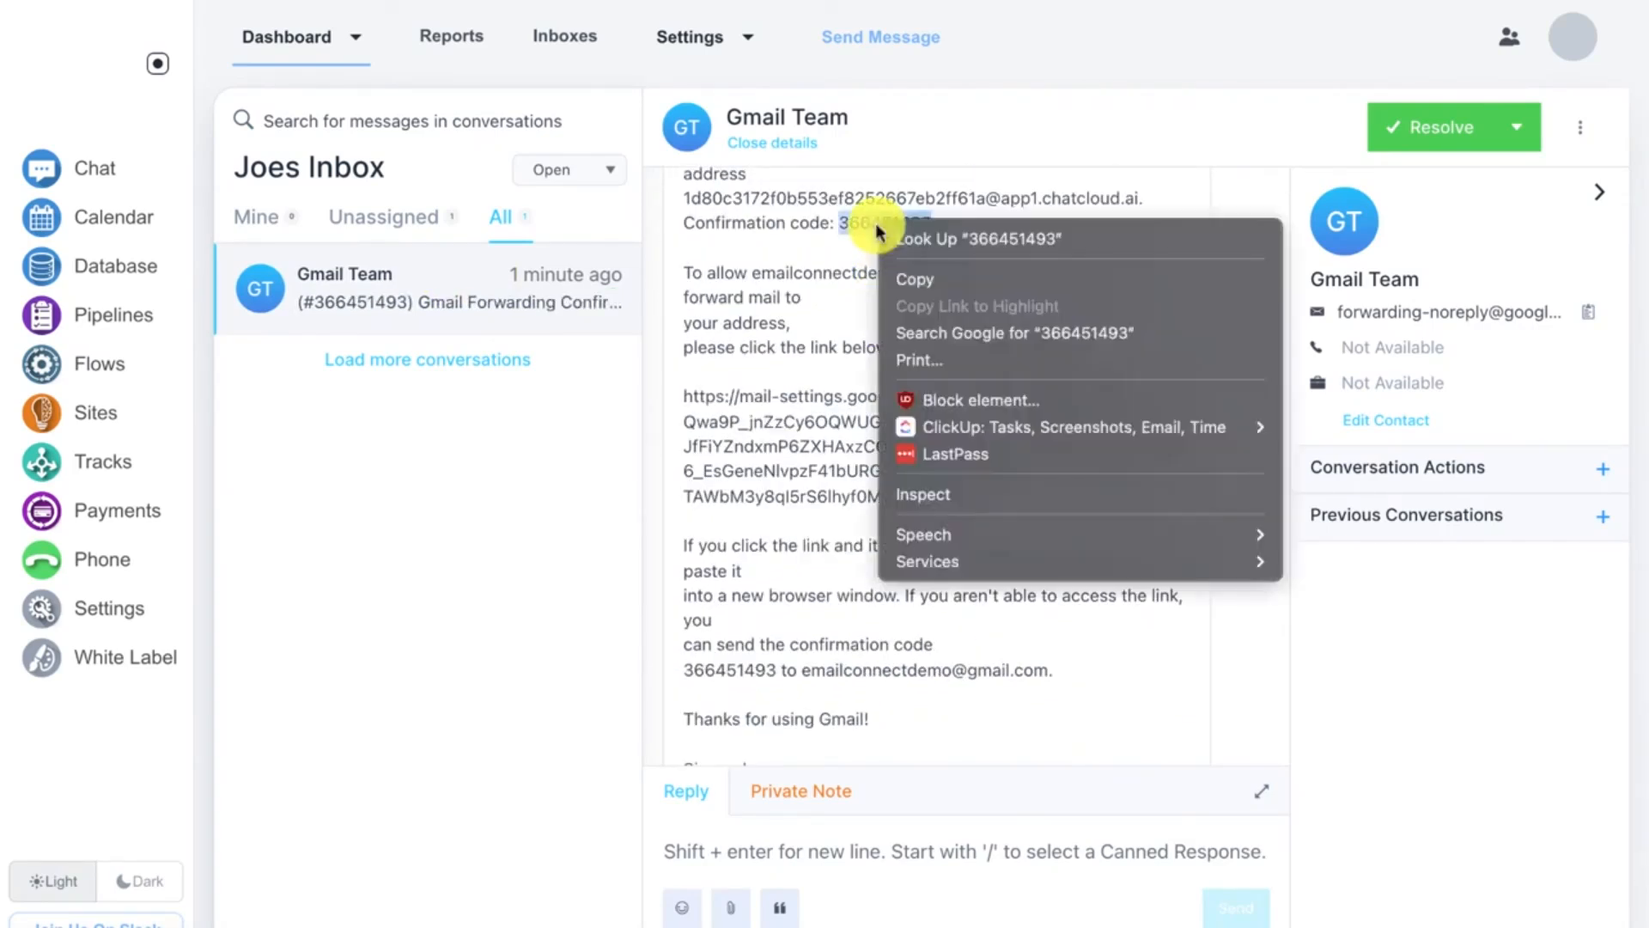
{"action": "left_click", "coordinate": [889, 277]}
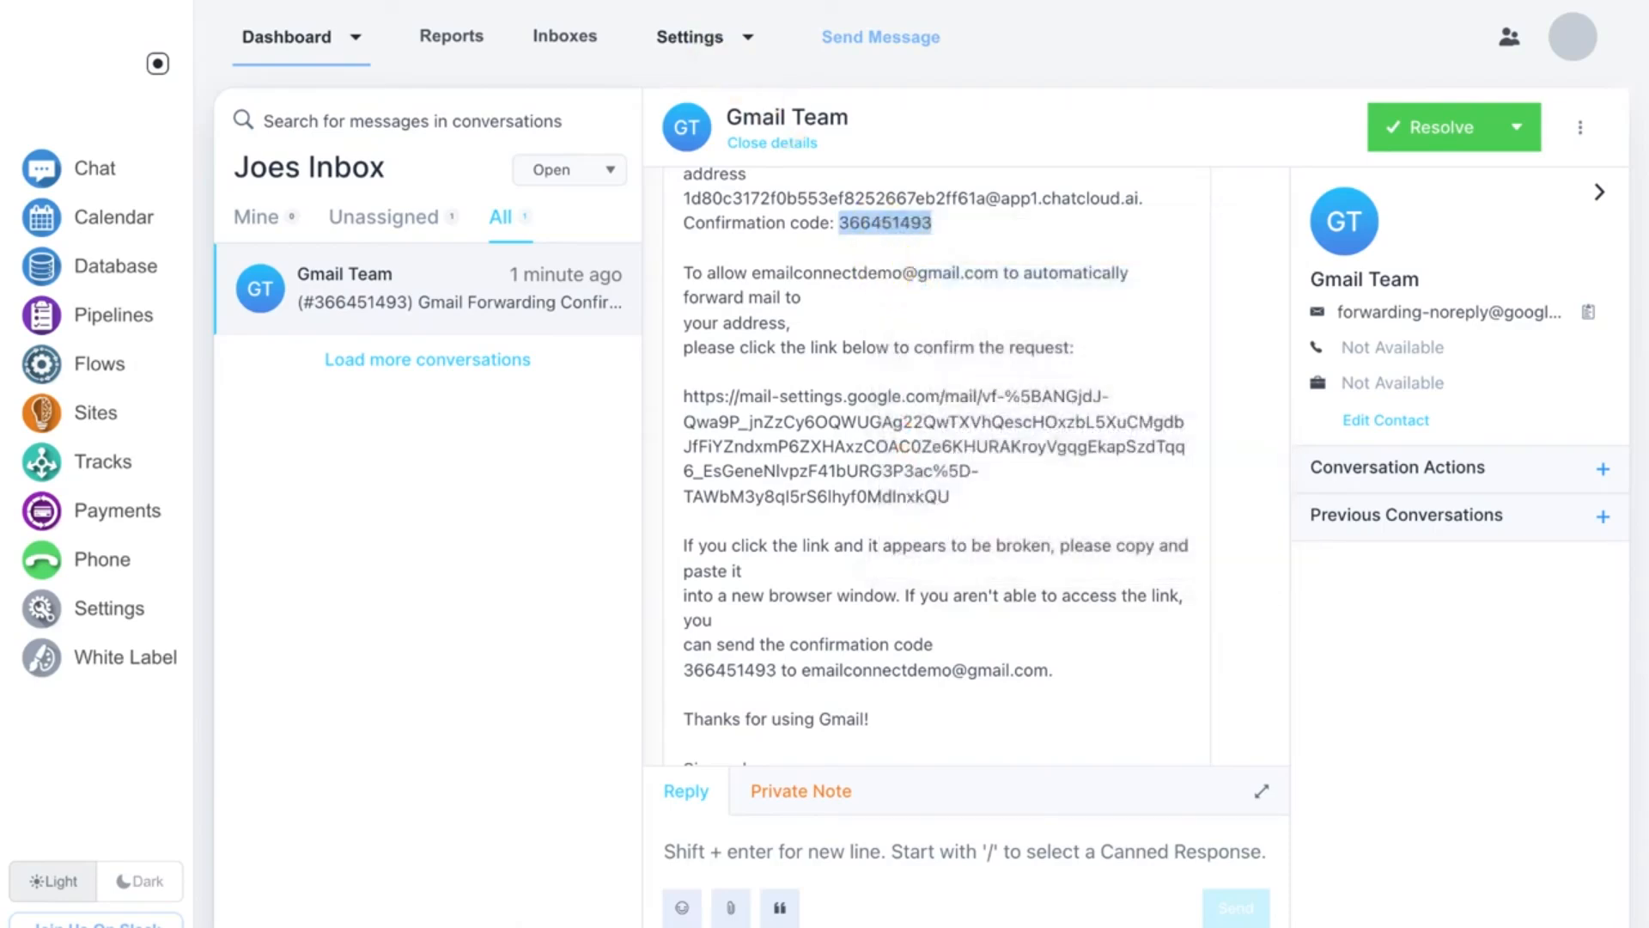
Step: Paste the confirmation code into Gmail's verification field and verify the forwarding address
{"action": "right_click", "coordinate": [1096, 348]}
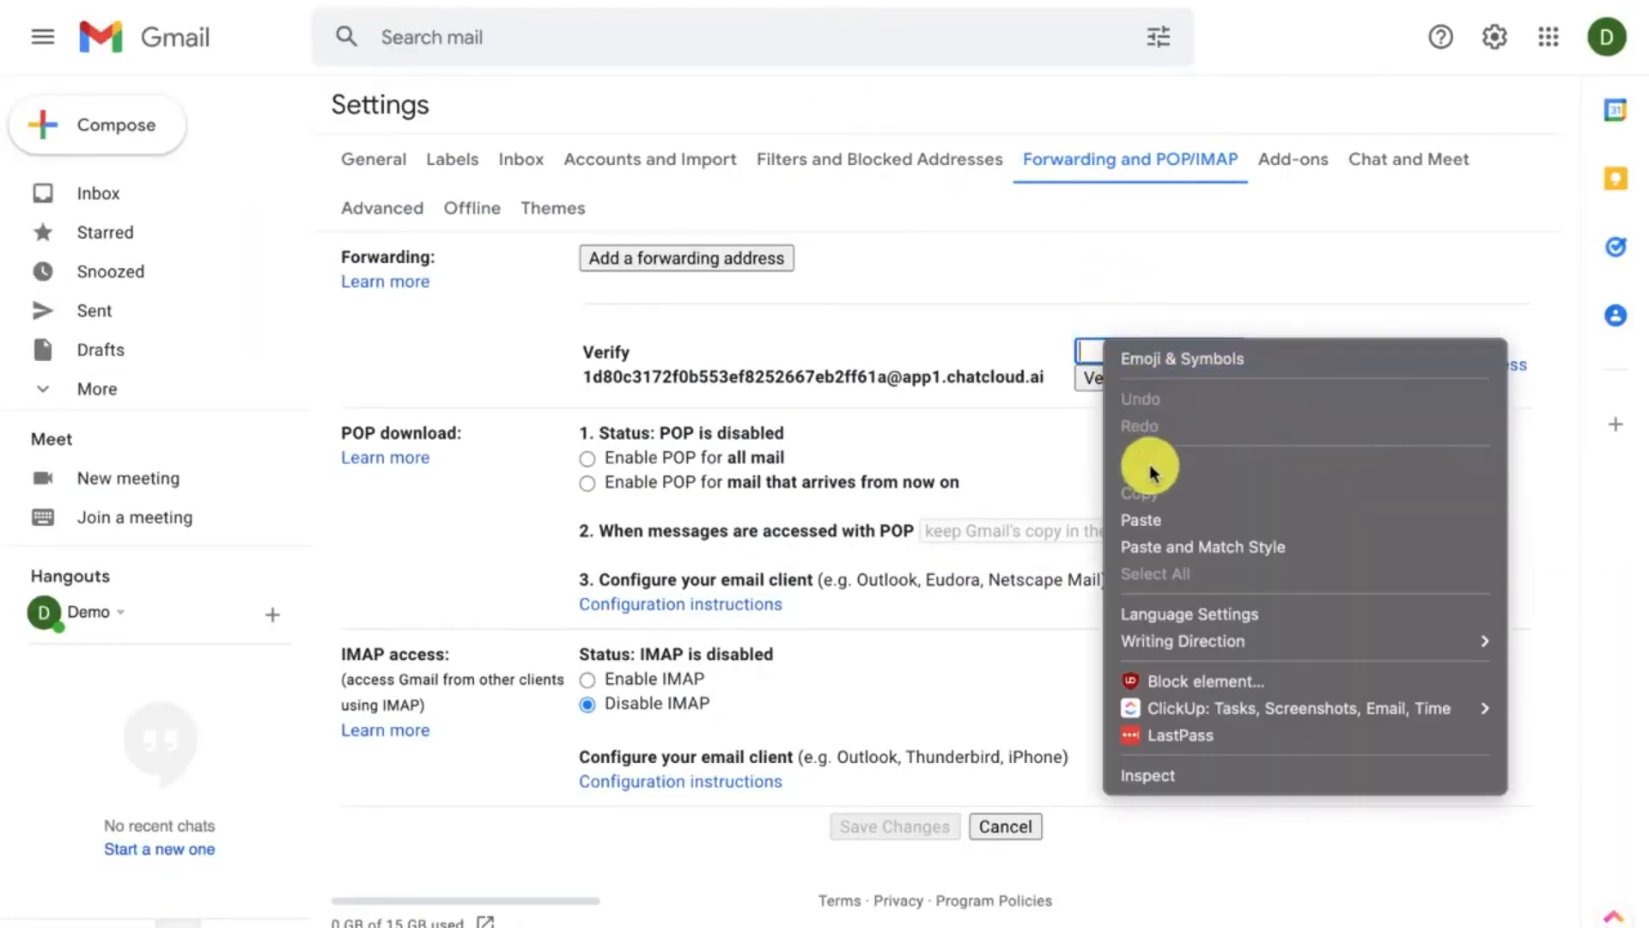
{"action": "left_click", "coordinate": [1149, 519]}
{"action": "left_click", "coordinate": [1108, 378]}
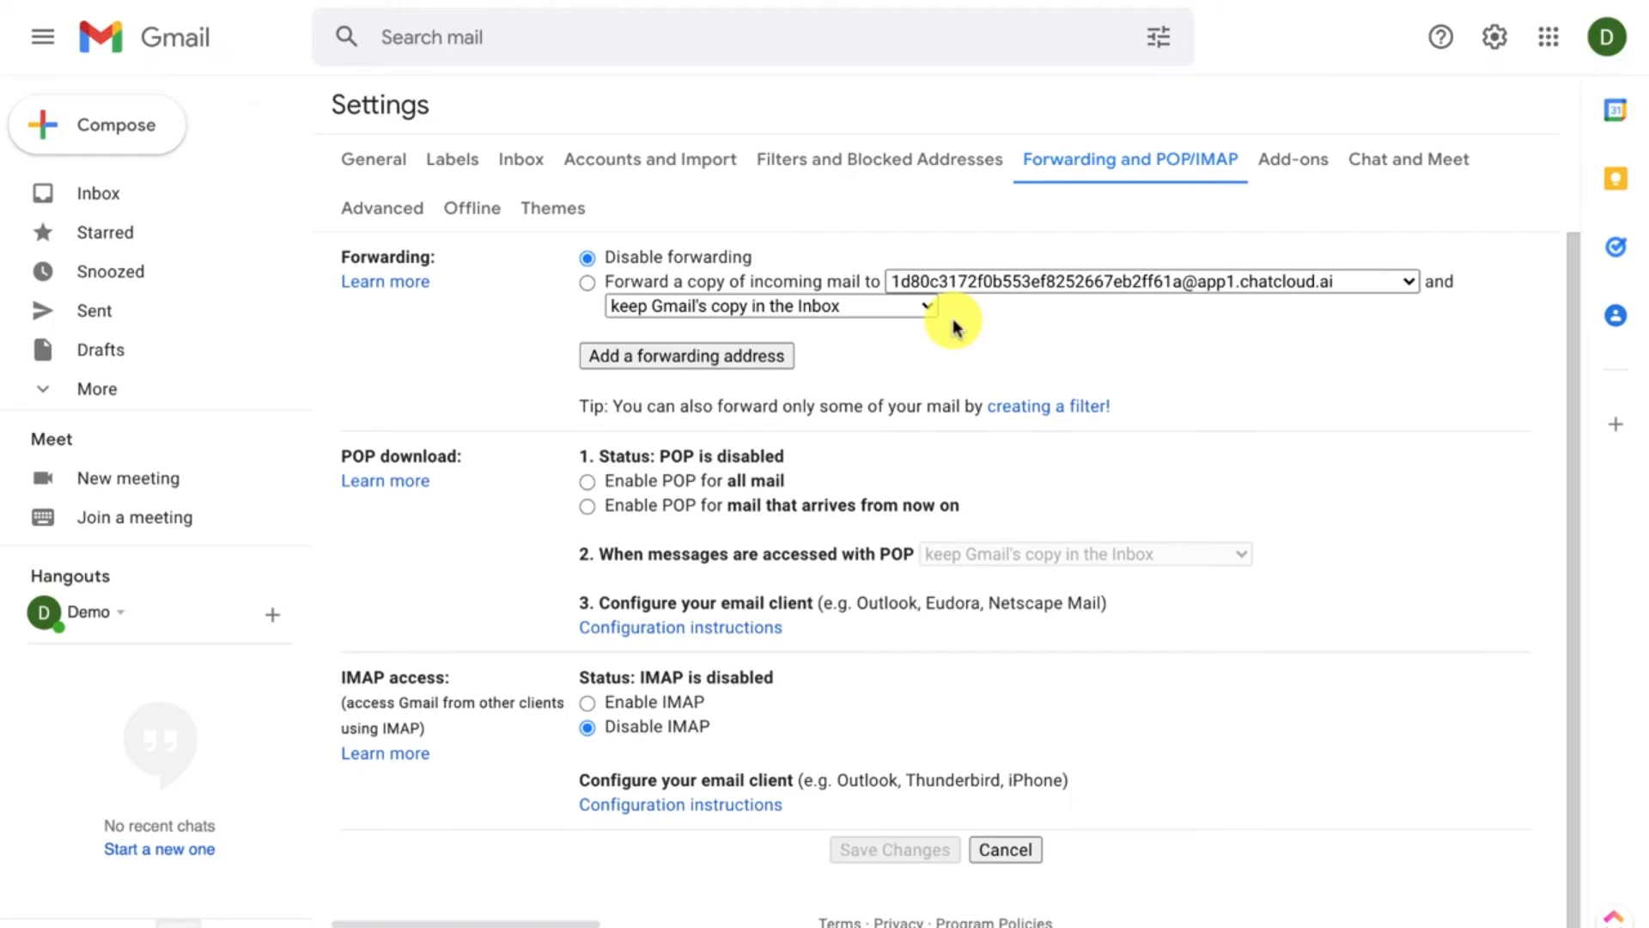
Step: Enable forwarding a copy of incoming mail to the ChatCloud address, keeping Gmail's copy in the Inbox, and save
{"action": "left_click", "coordinate": [588, 285]}
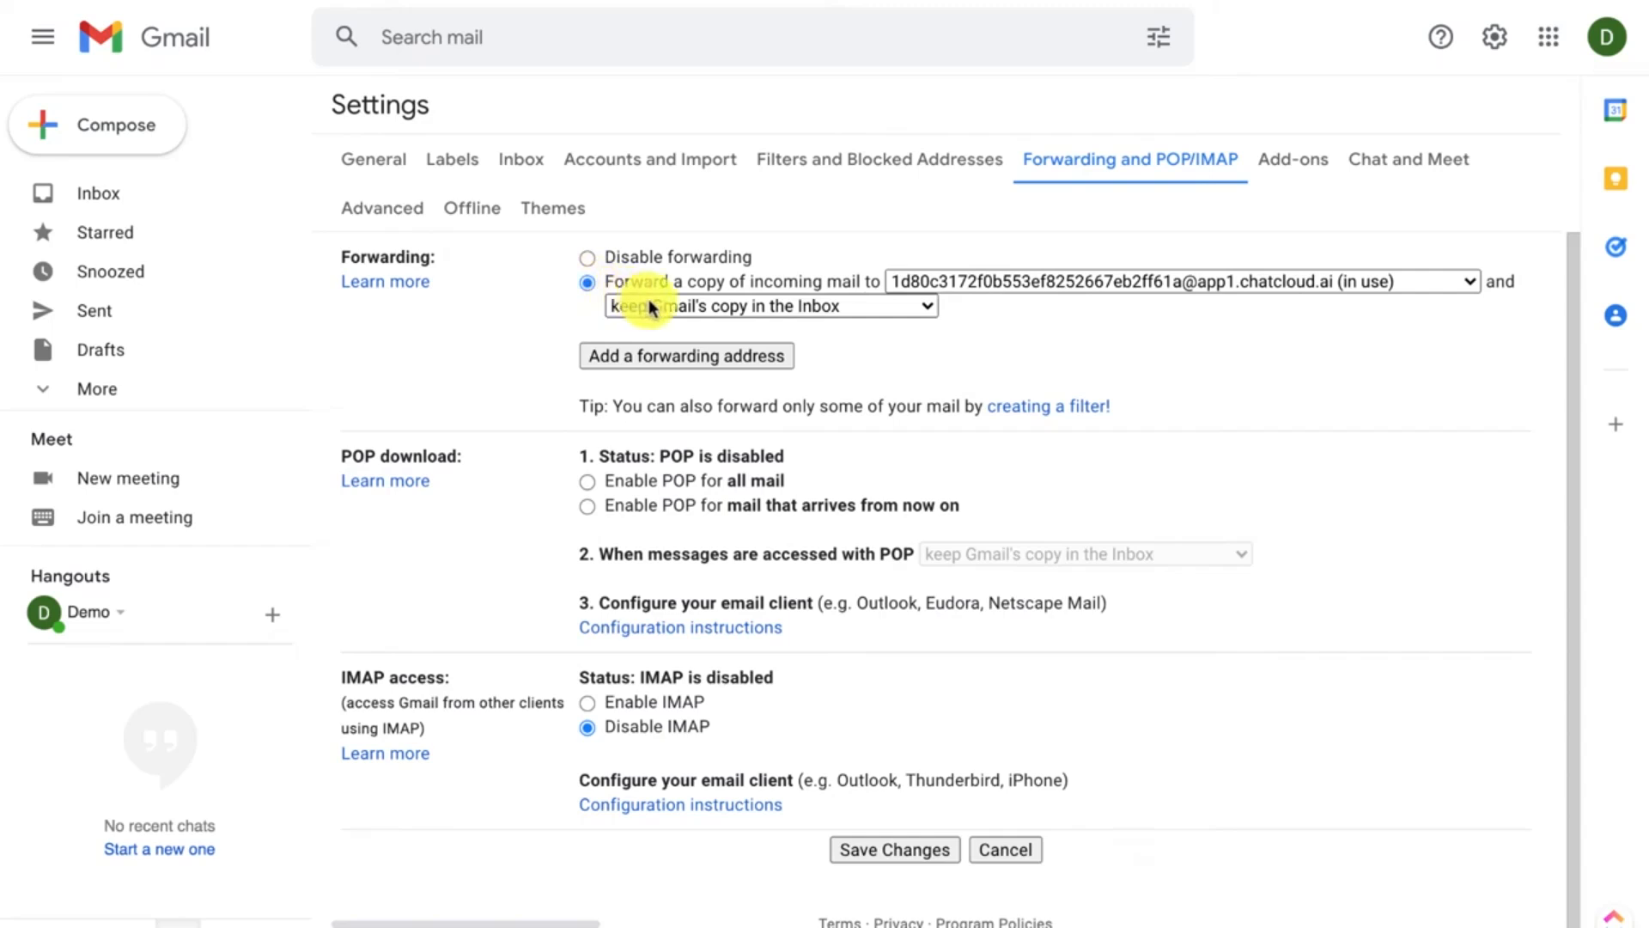
{"action": "left_click", "coordinate": [739, 310]}
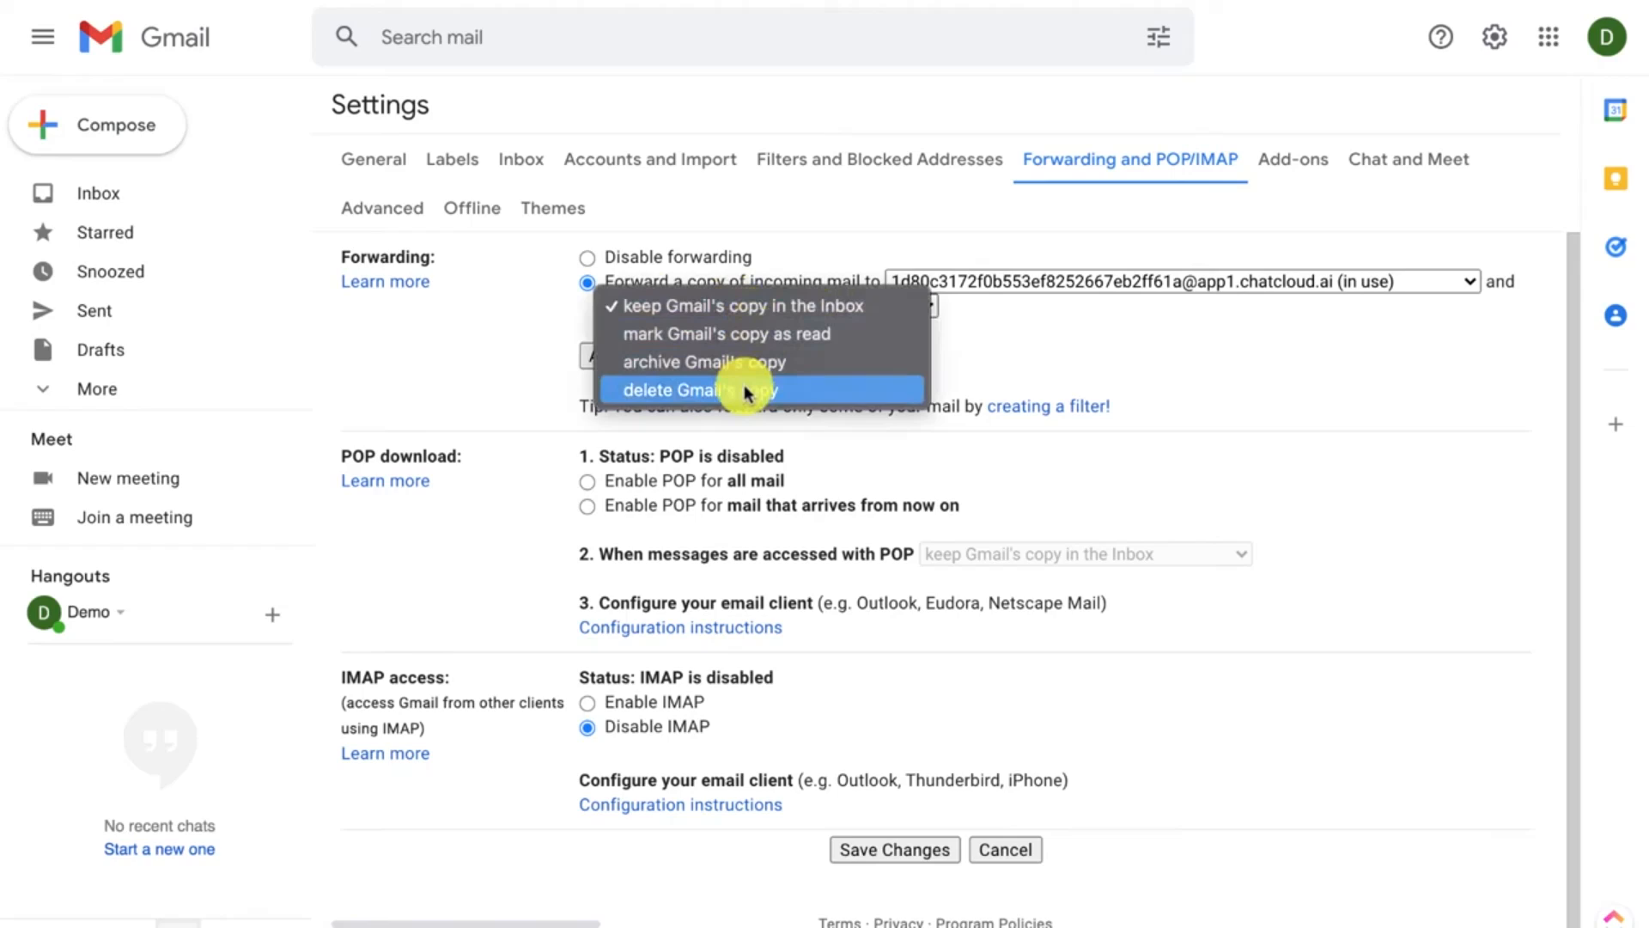
{"action": "left_click", "coordinate": [771, 307]}
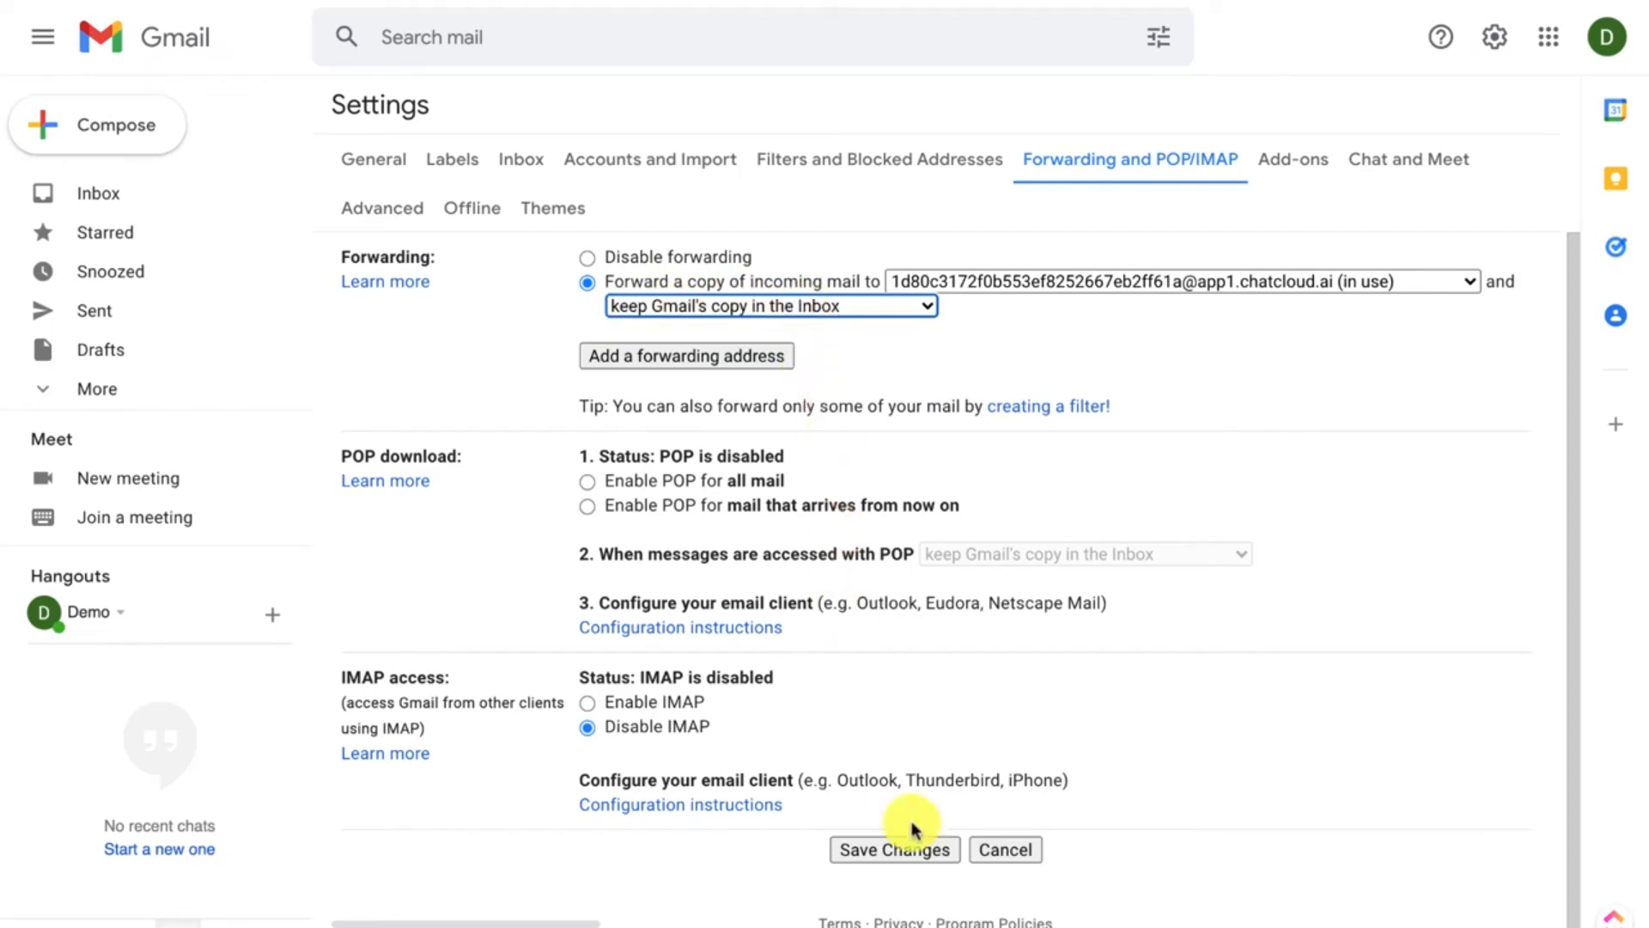
{"action": "left_click", "coordinate": [899, 851]}
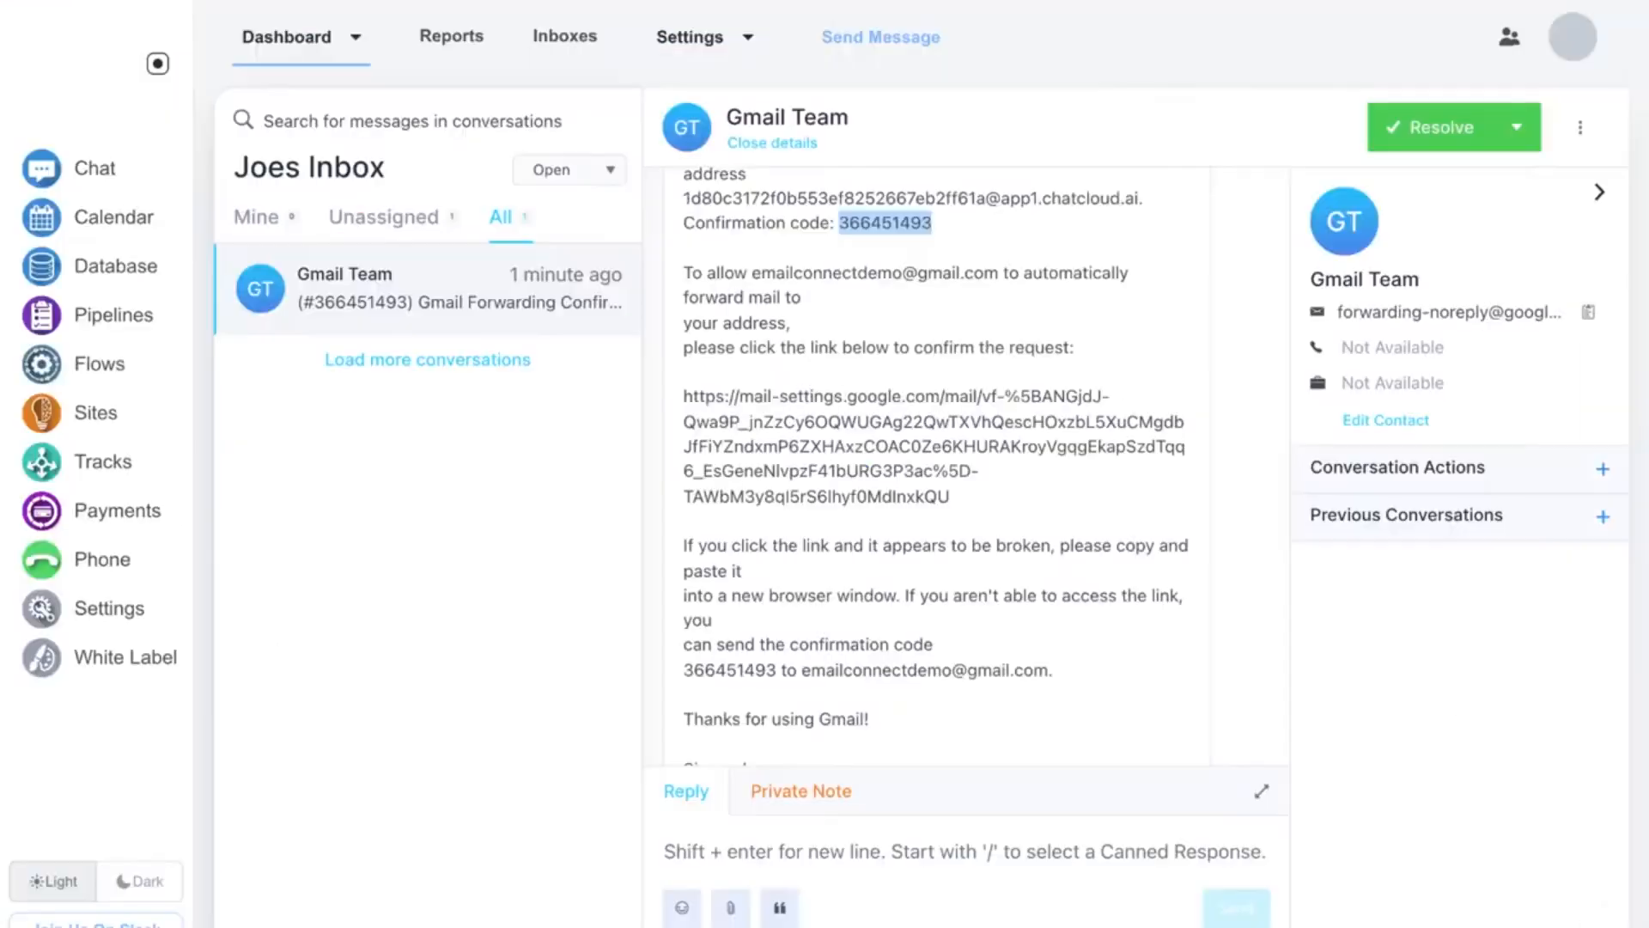
Step: Scroll through the confirmation message in ChatCloud and open the Resolve options menu
{"action": "scroll", "coordinate": [692, 396], "scroll_direction": "up", "scroll_amount": 3}
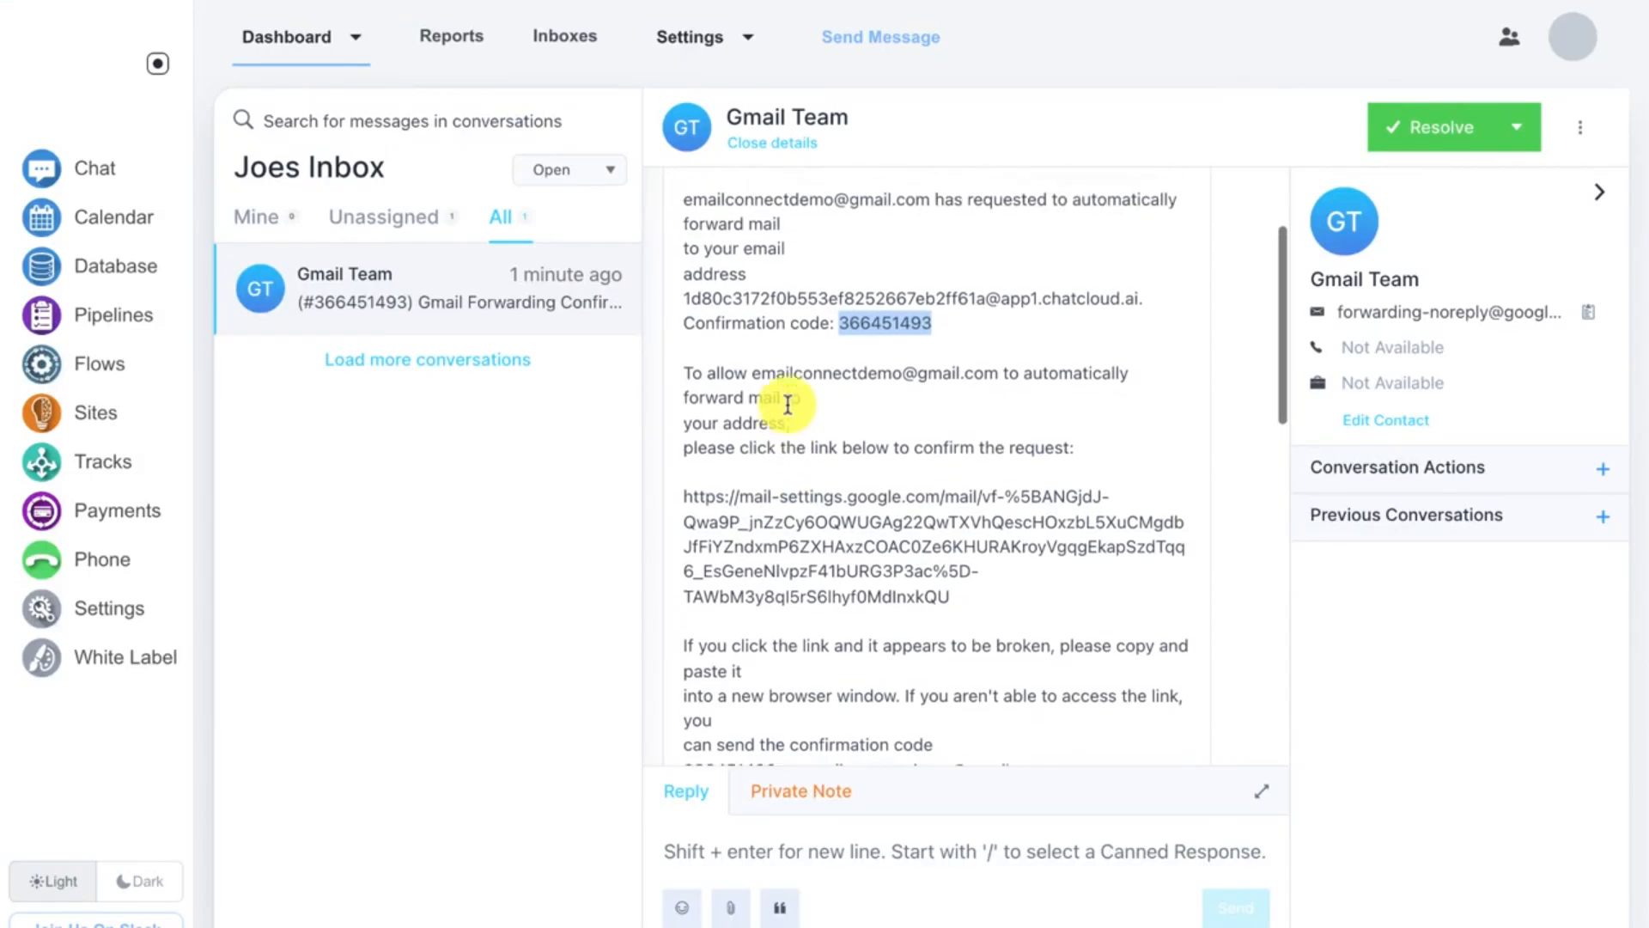
{"action": "scroll", "coordinate": [787, 404], "scroll_direction": "up", "scroll_amount": 2}
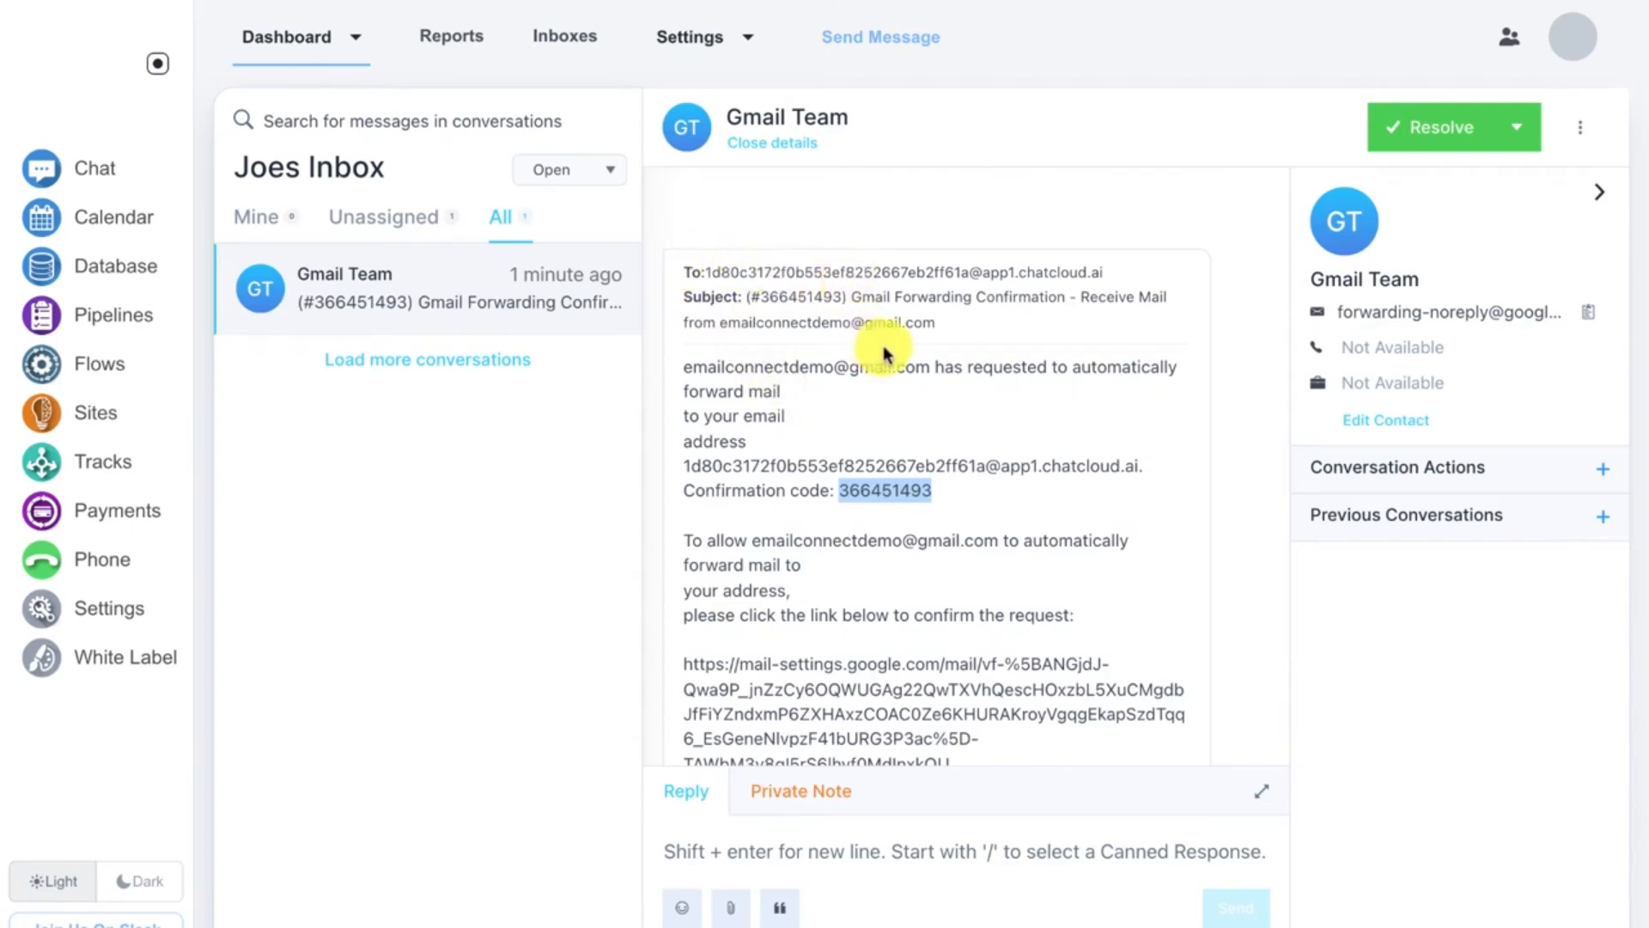
{"action": "scroll", "coordinate": [885, 350], "scroll_direction": "down", "scroll_amount": 5}
{"action": "scroll", "coordinate": [885, 344], "scroll_direction": "down", "scroll_amount": 2}
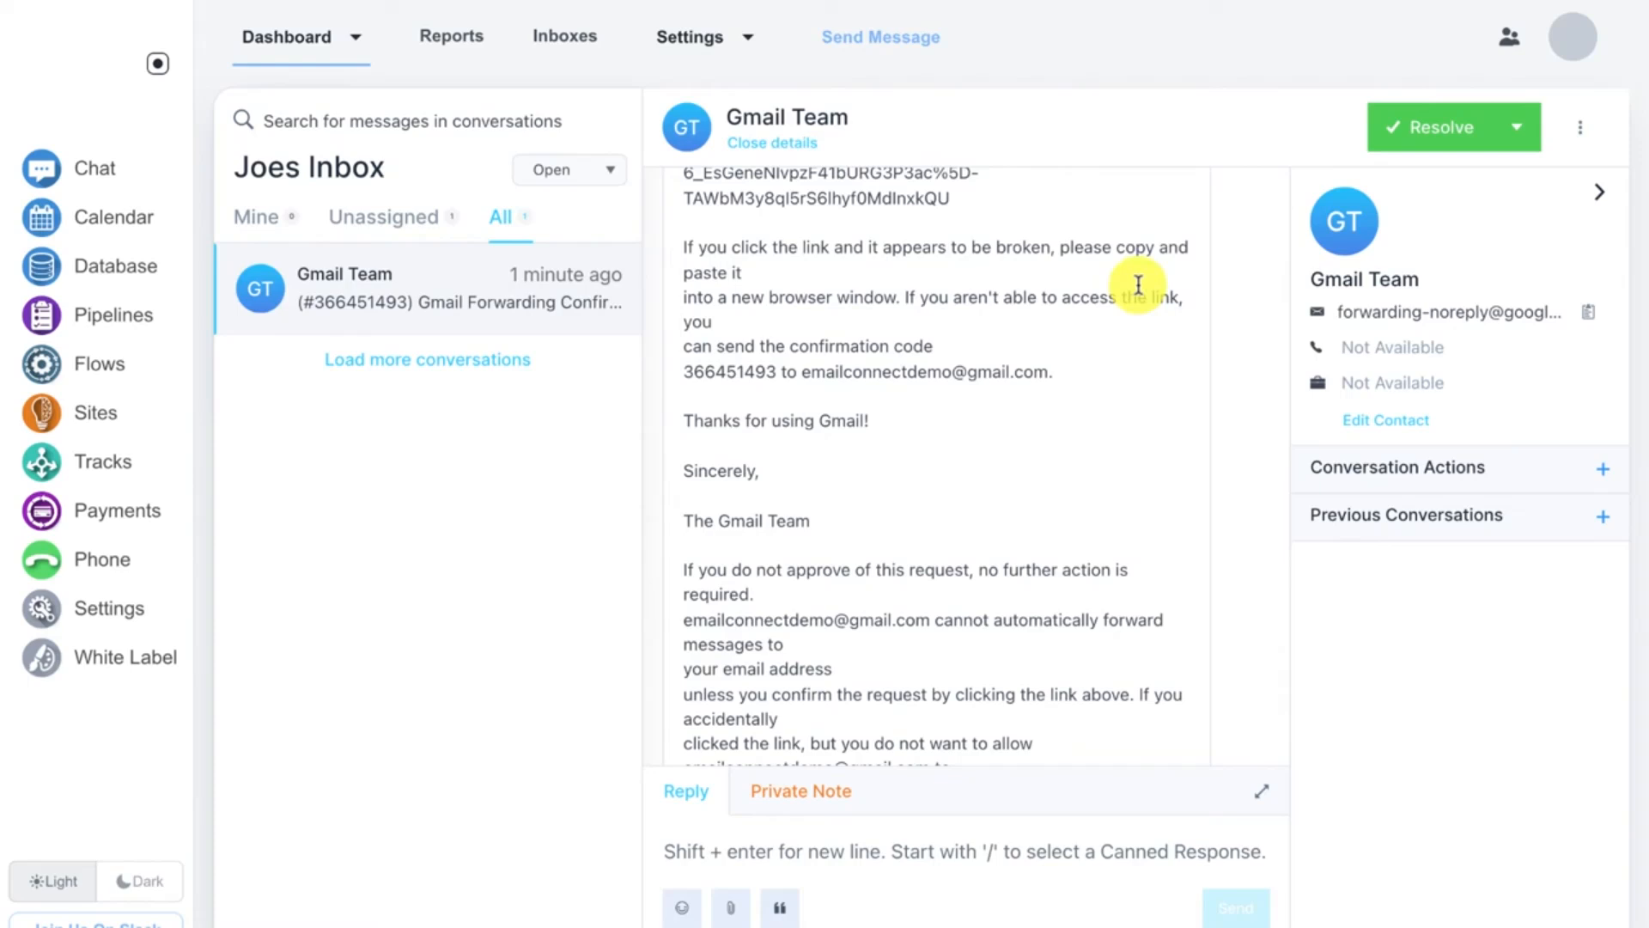
{"action": "left_click", "coordinate": [1513, 129]}
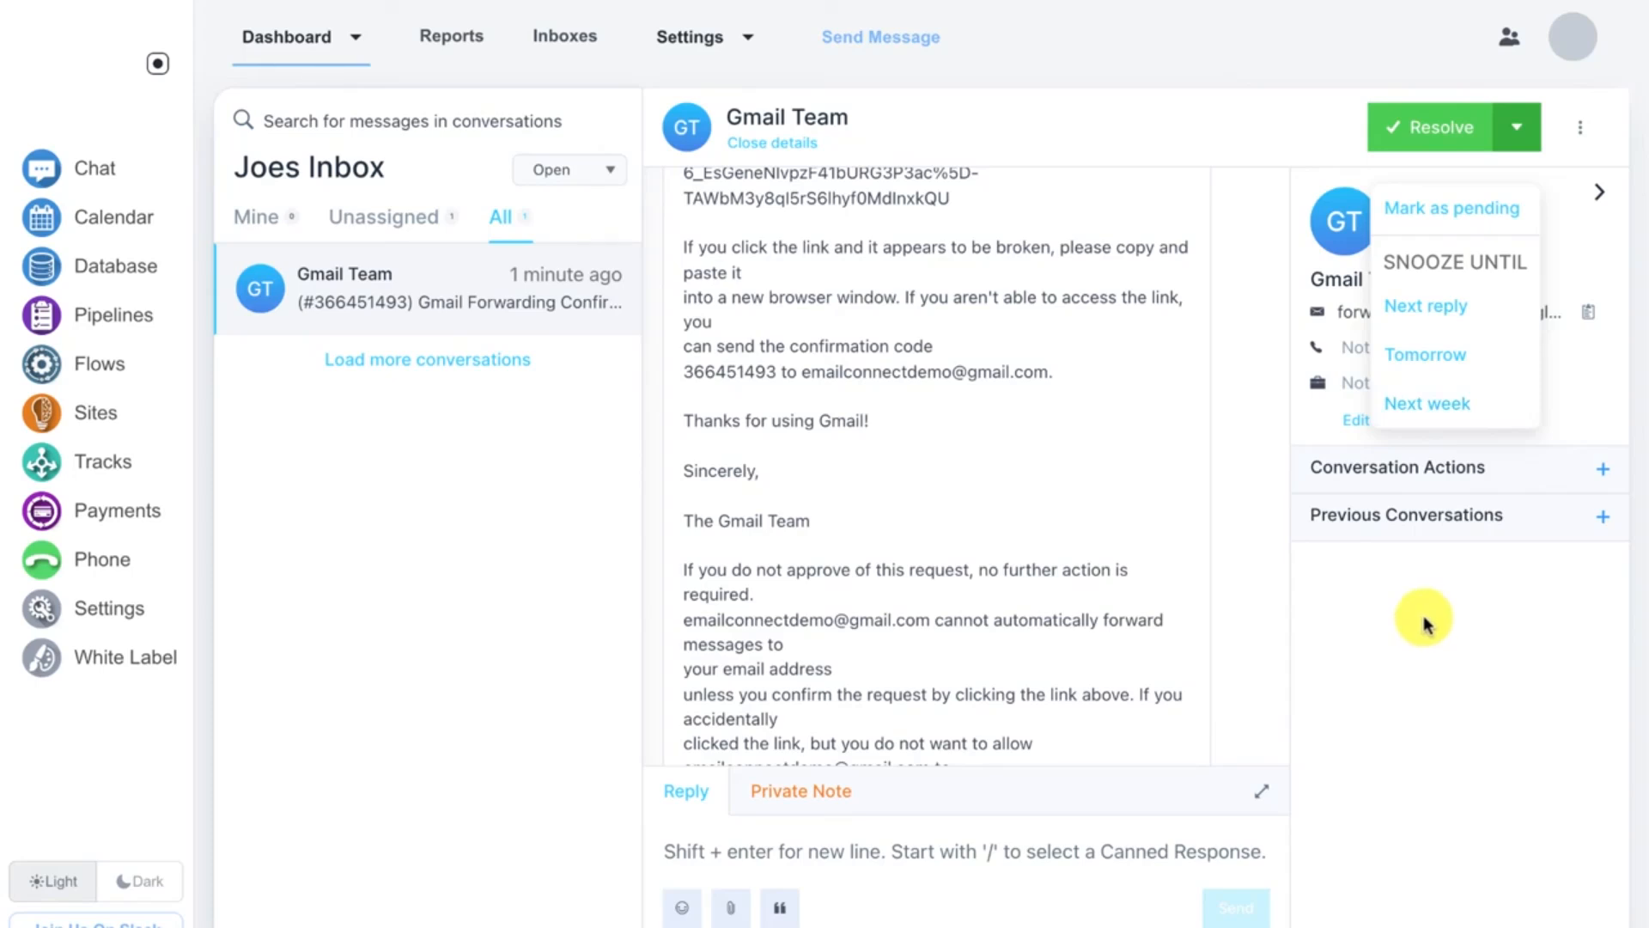
{"action": "left_click", "coordinate": [404, 434]}
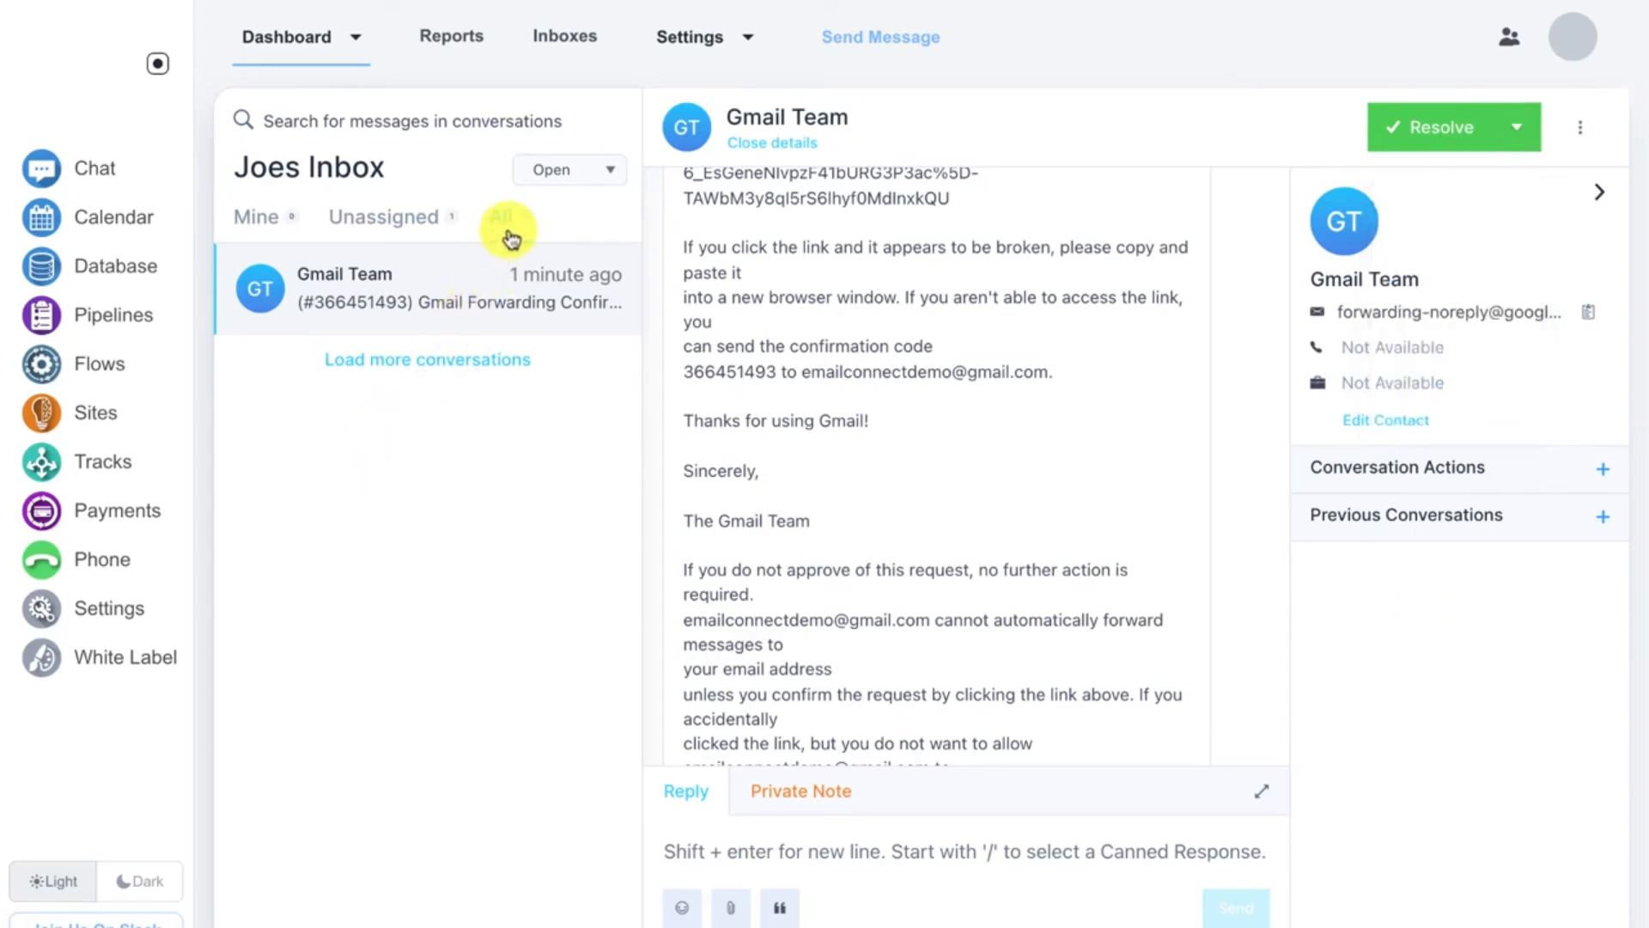
Step: Show all conversations and expand the contact's Previous Conversations section in the Gmail Team conversation
{"action": "left_click", "coordinate": [522, 230]}
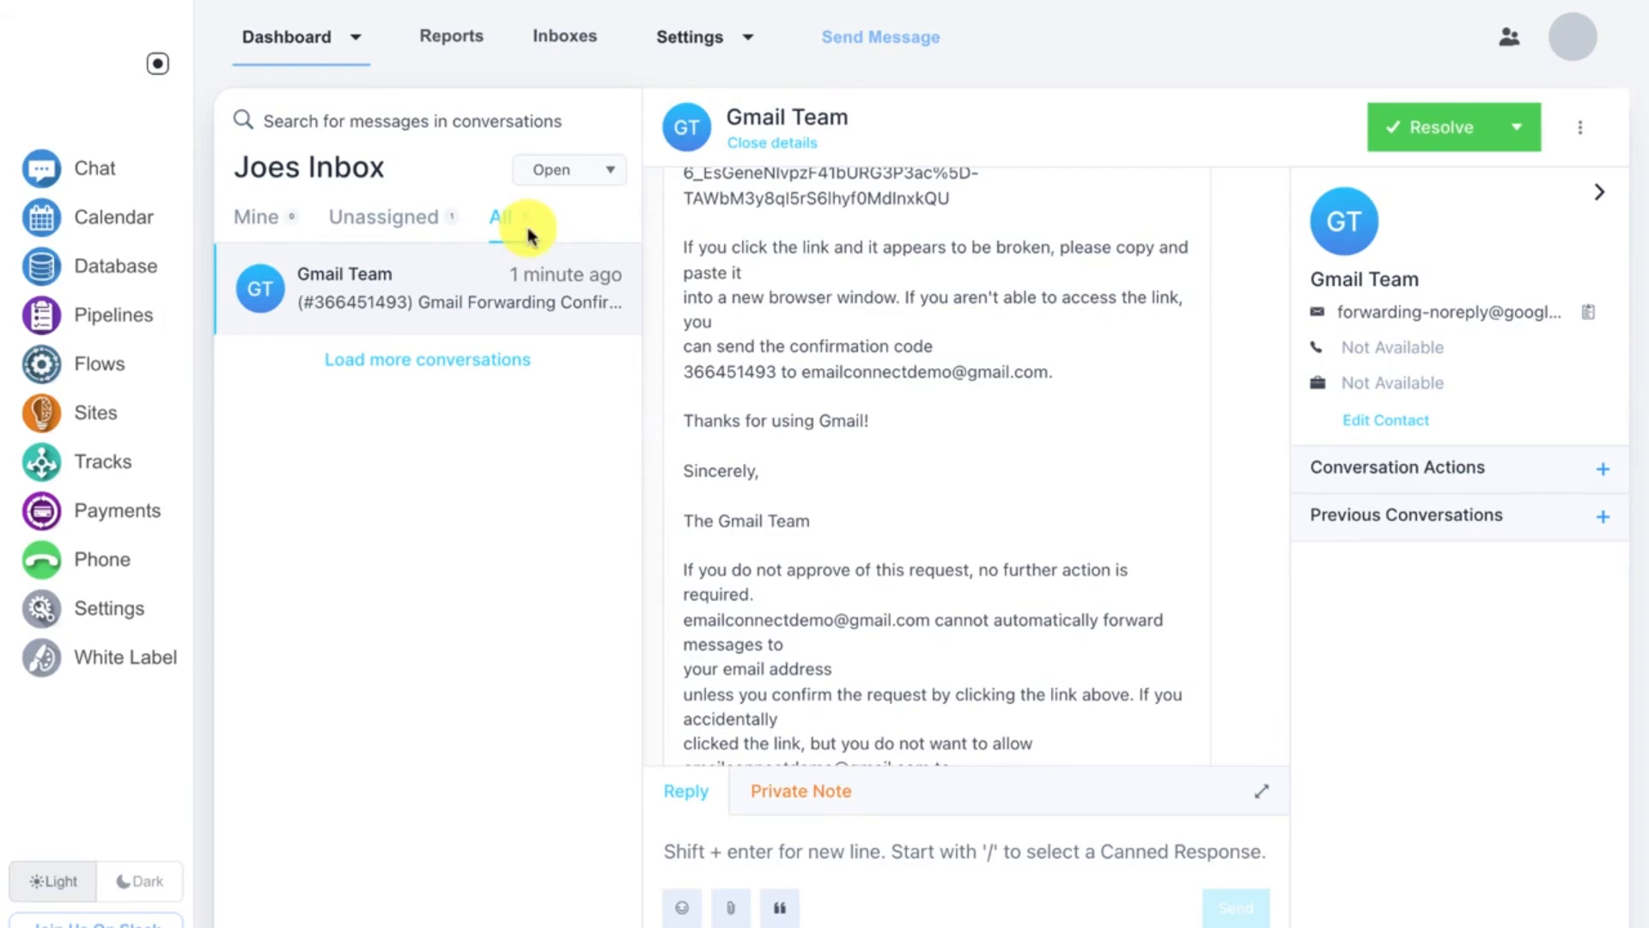
{"action": "left_click", "coordinate": [1513, 128]}
{"action": "left_click", "coordinate": [1459, 614]}
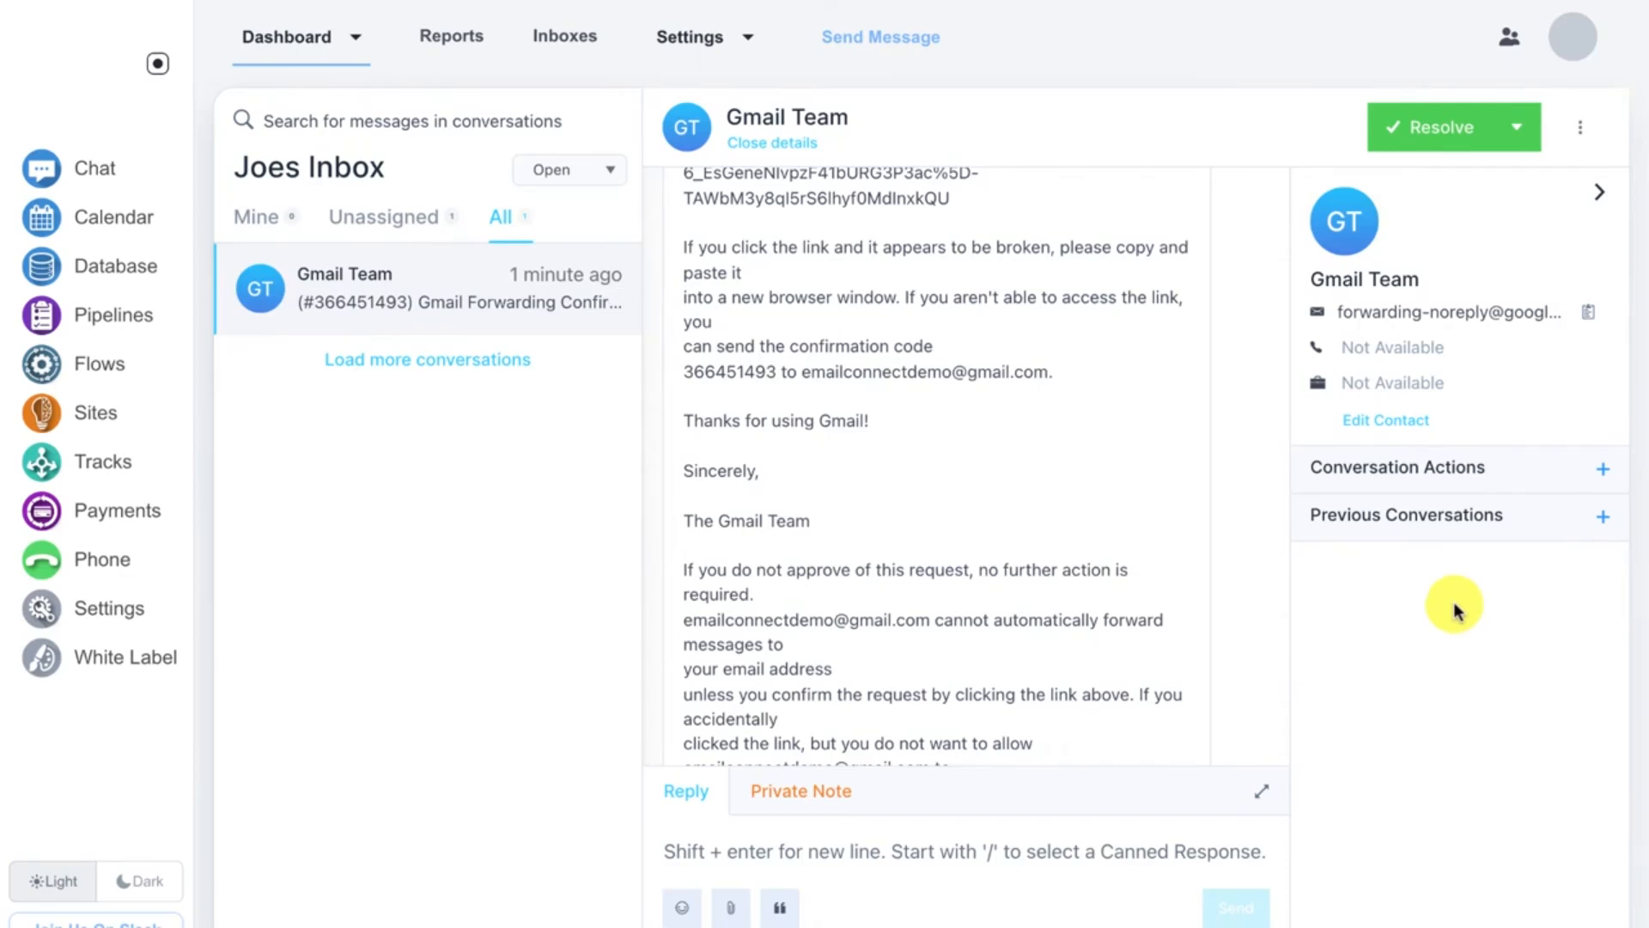
{"action": "left_click", "coordinate": [1445, 527]}
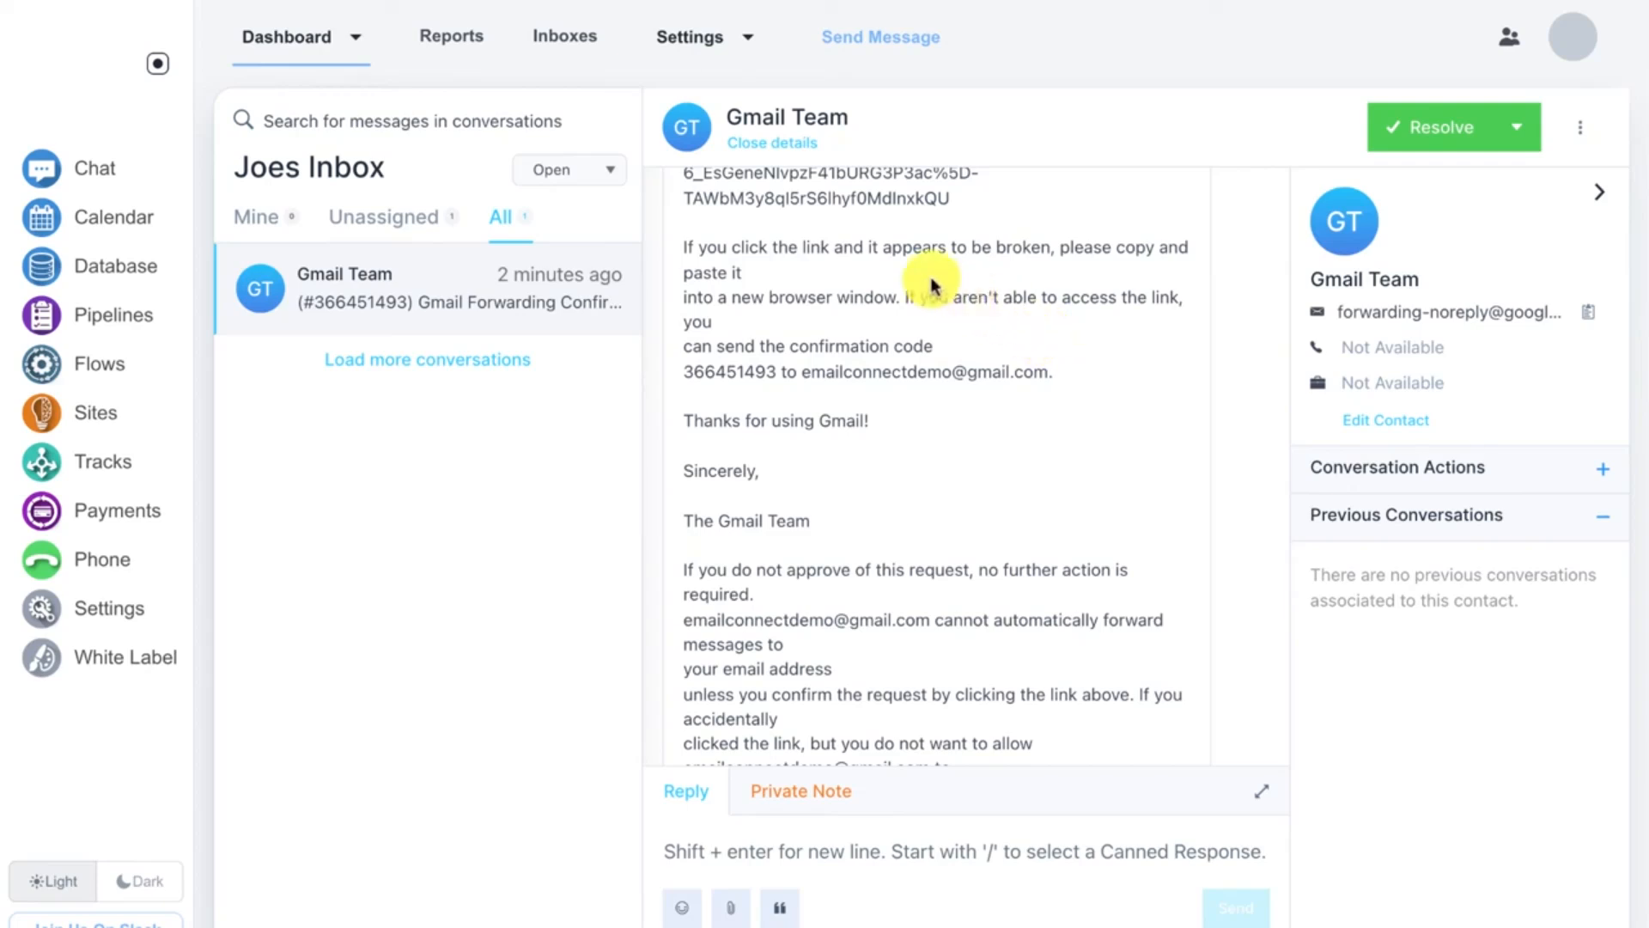
Step: Browse the Inboxes page, the Add Inbox channel chooser and the Reports overview
{"action": "left_click", "coordinate": [574, 49]}
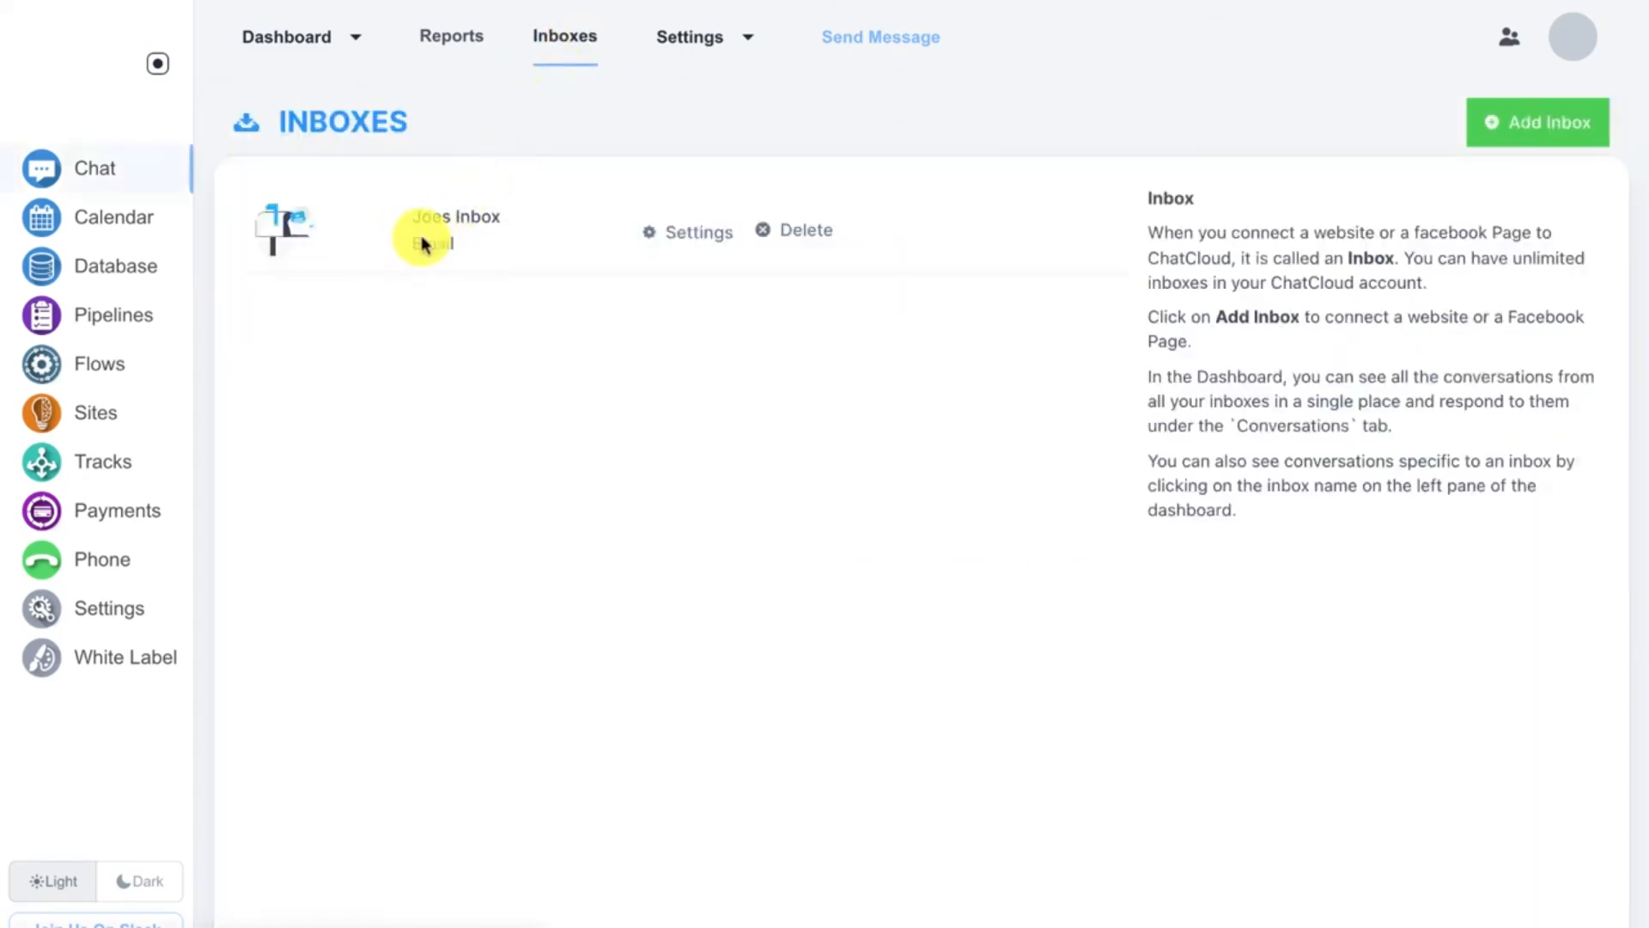
{"action": "left_click", "coordinate": [1502, 121]}
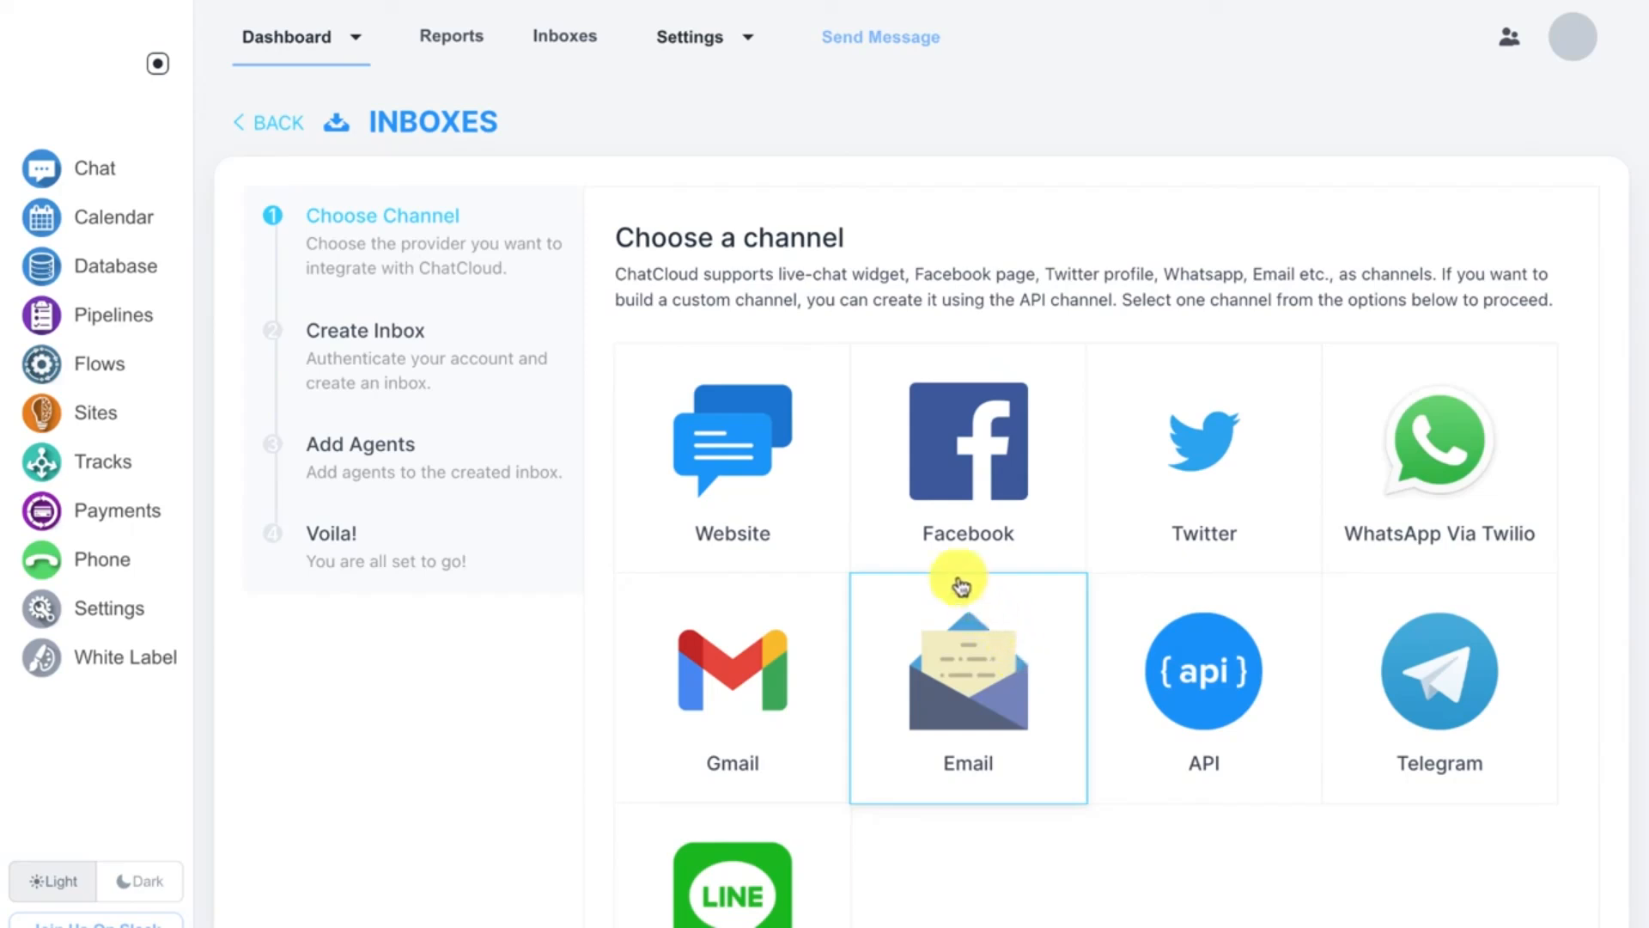
{"action": "left_click", "coordinate": [451, 49]}
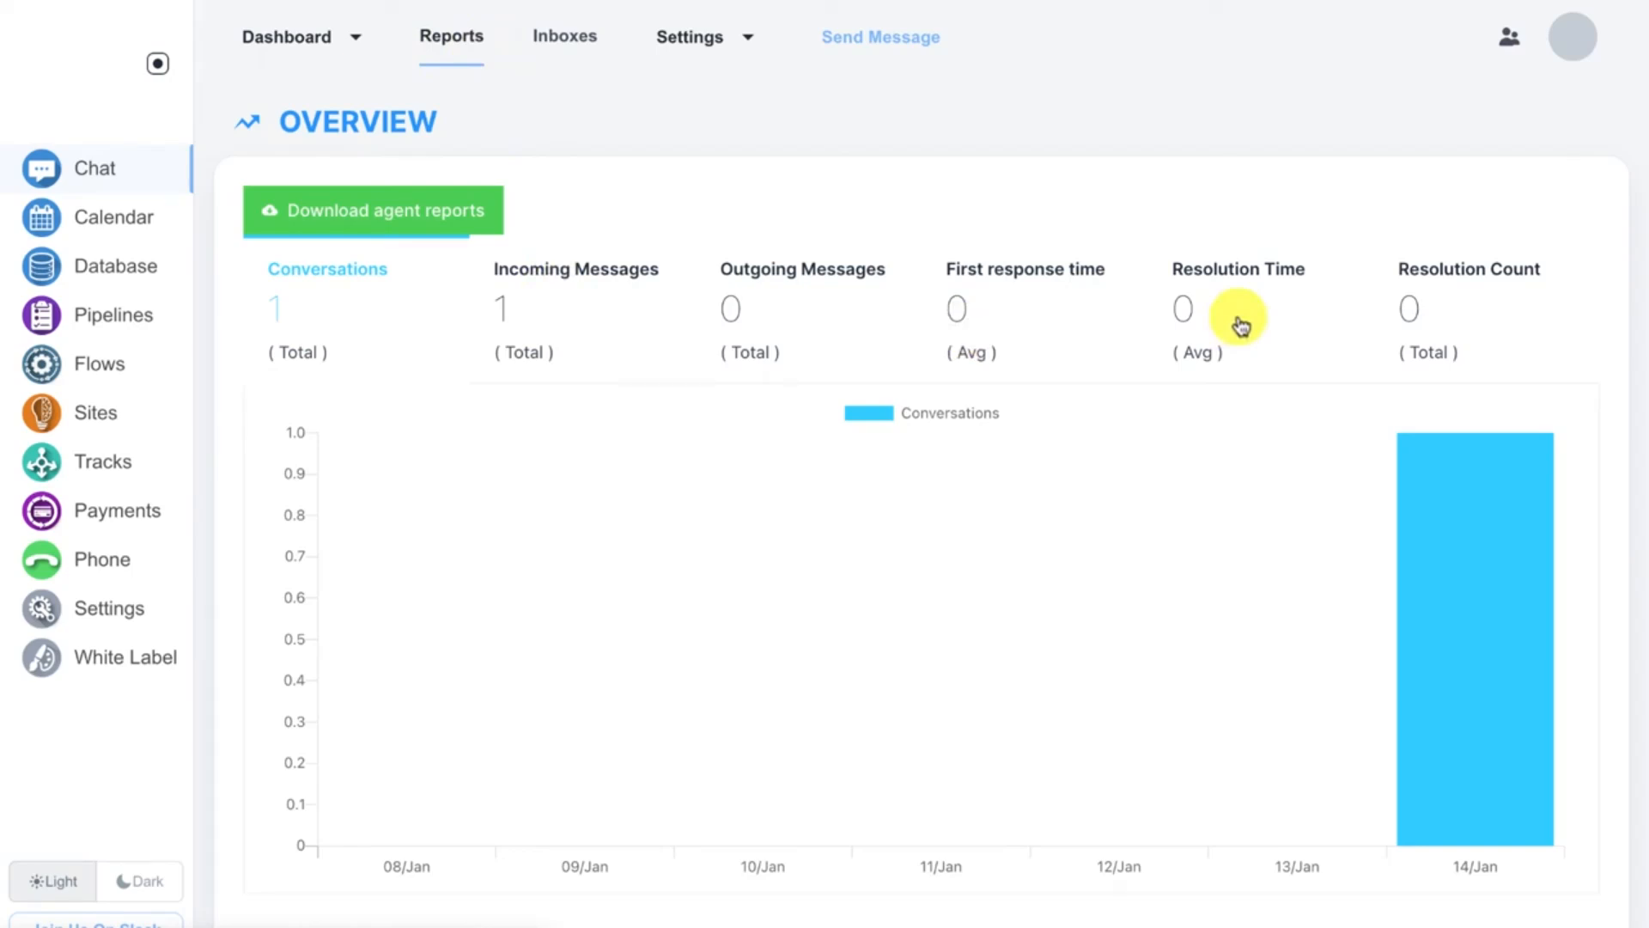
Step: Open the Send Message dialog, view its inbox choices, and close it without sending
{"action": "left_click", "coordinate": [901, 50]}
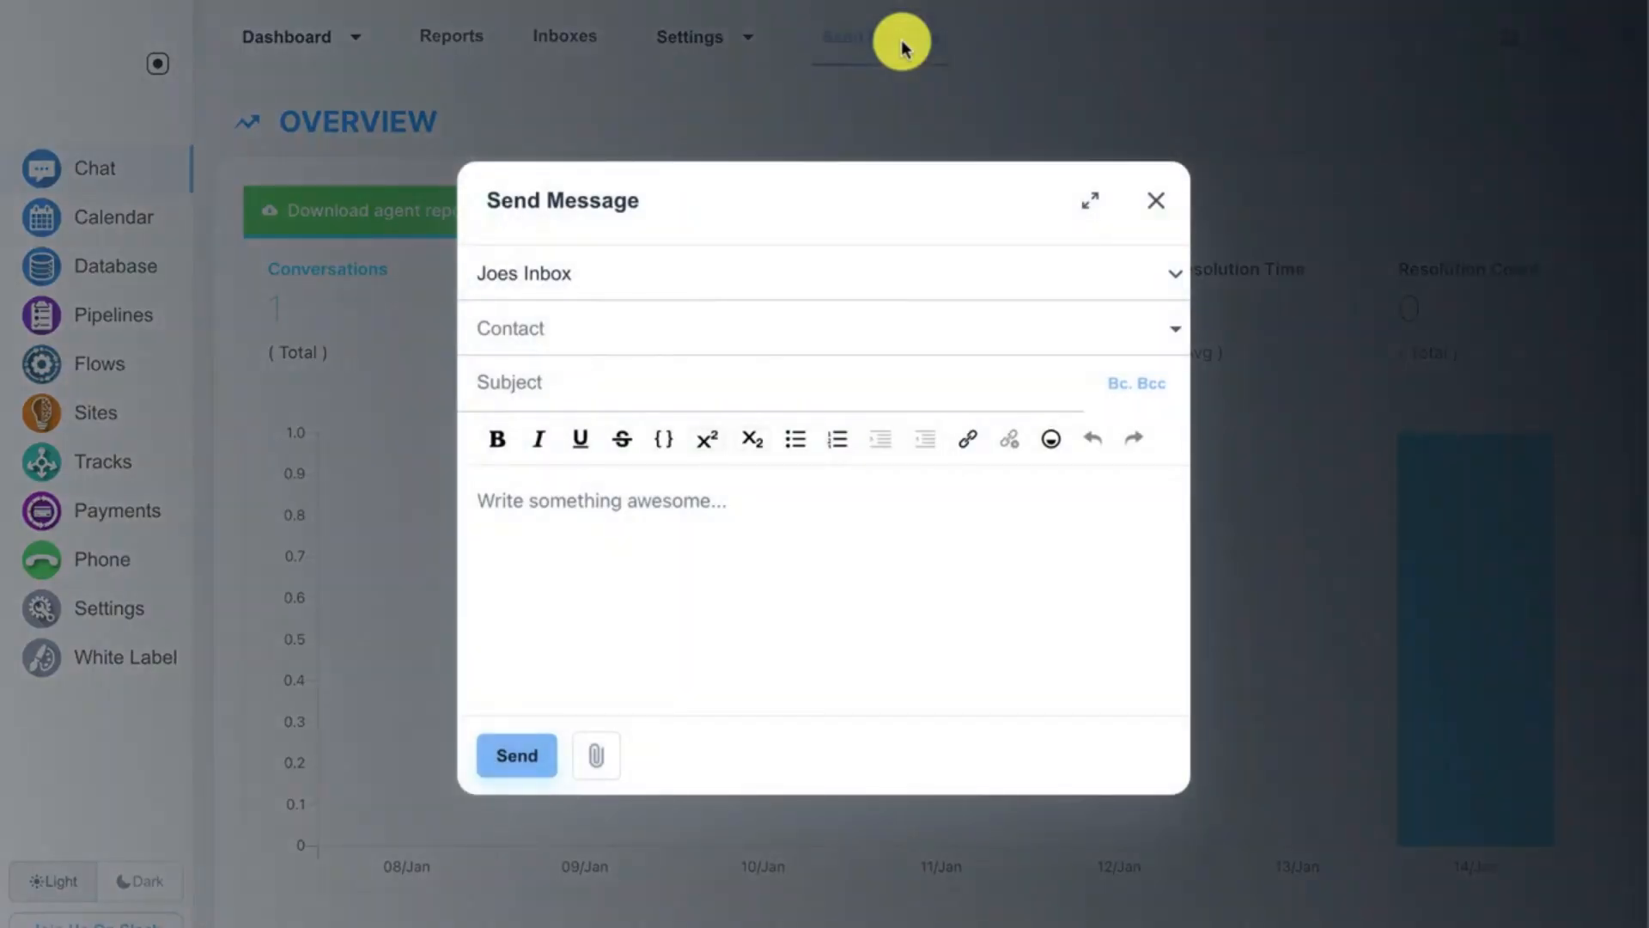
{"action": "left_click", "coordinate": [852, 274]}
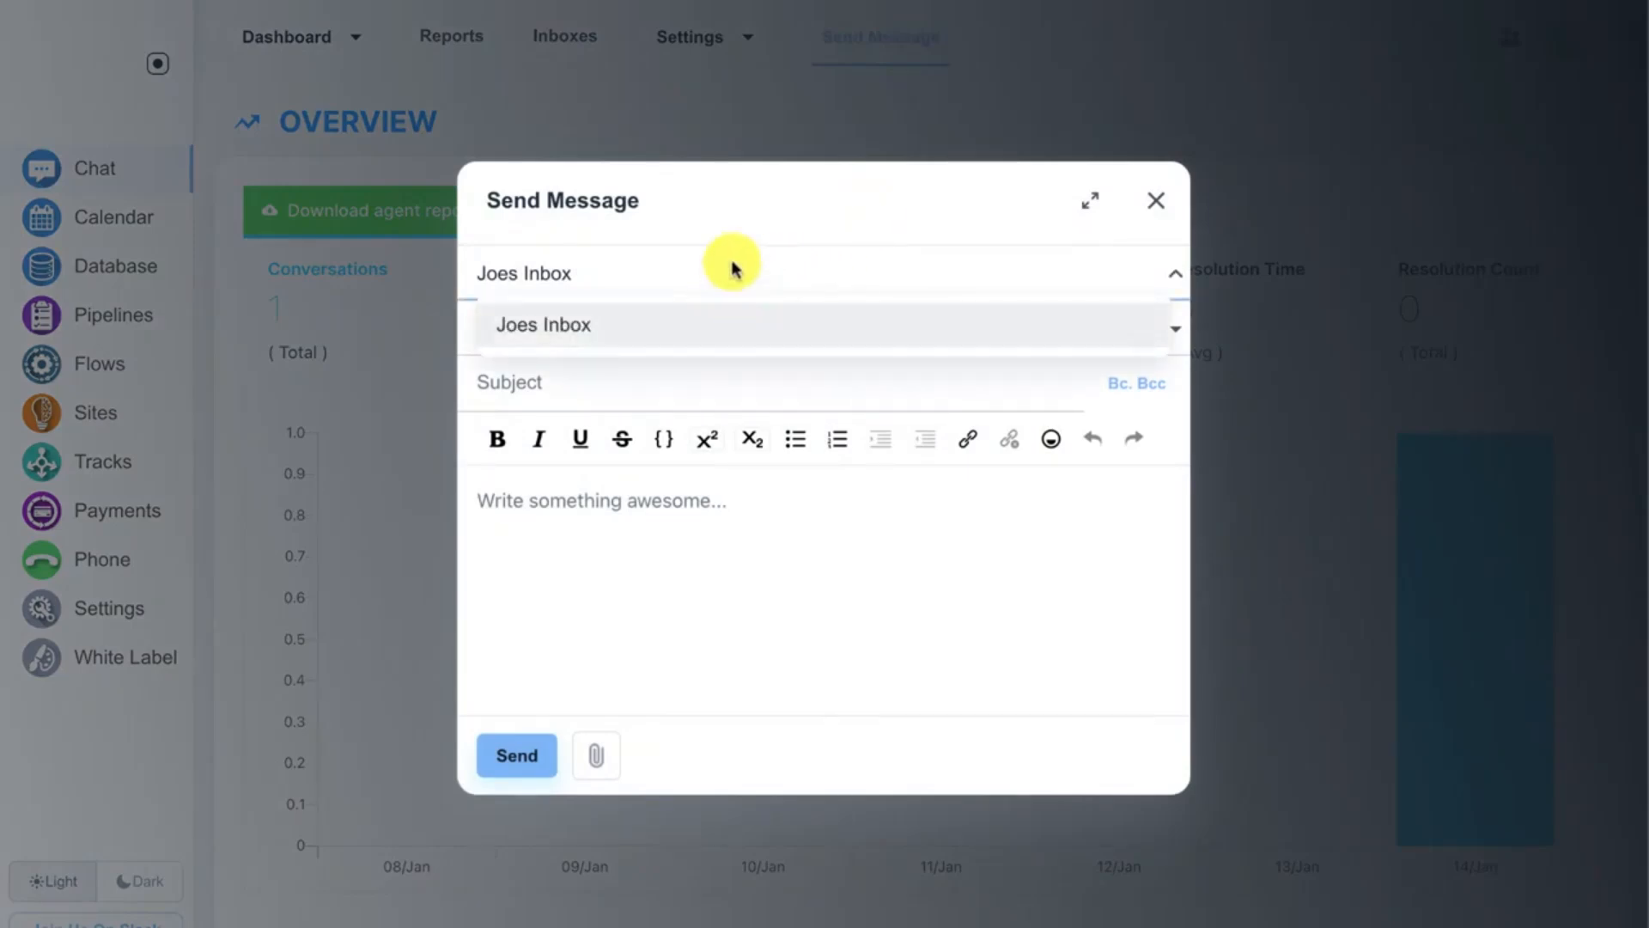
{"action": "left_click", "coordinate": [767, 203]}
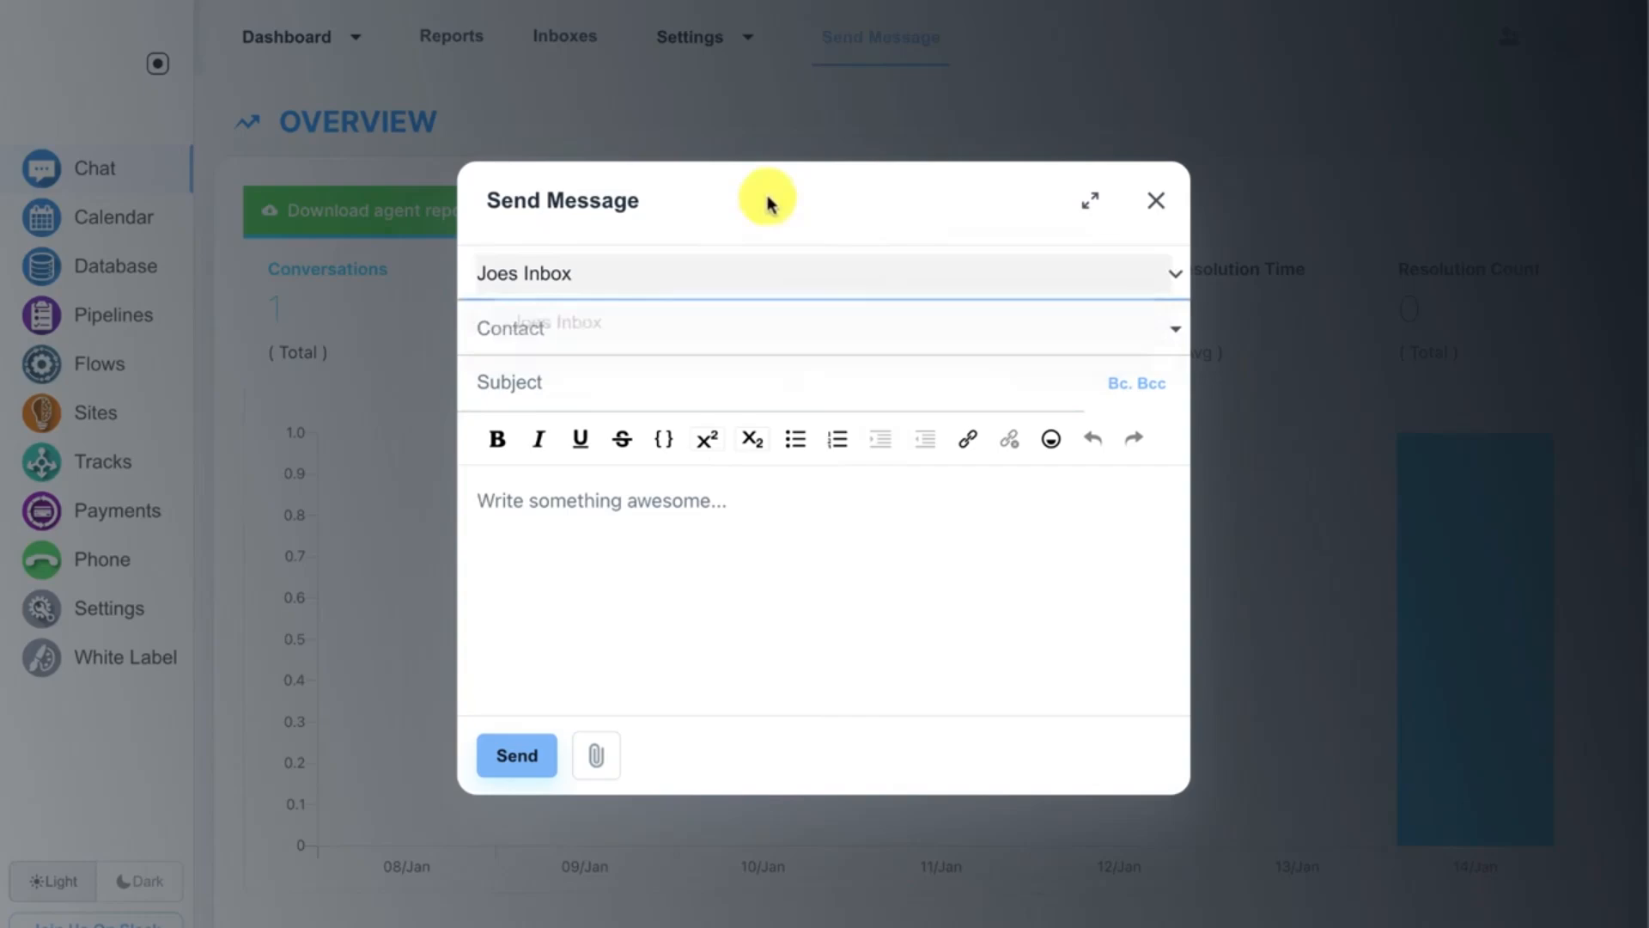
{"action": "left_click", "coordinate": [1155, 199]}
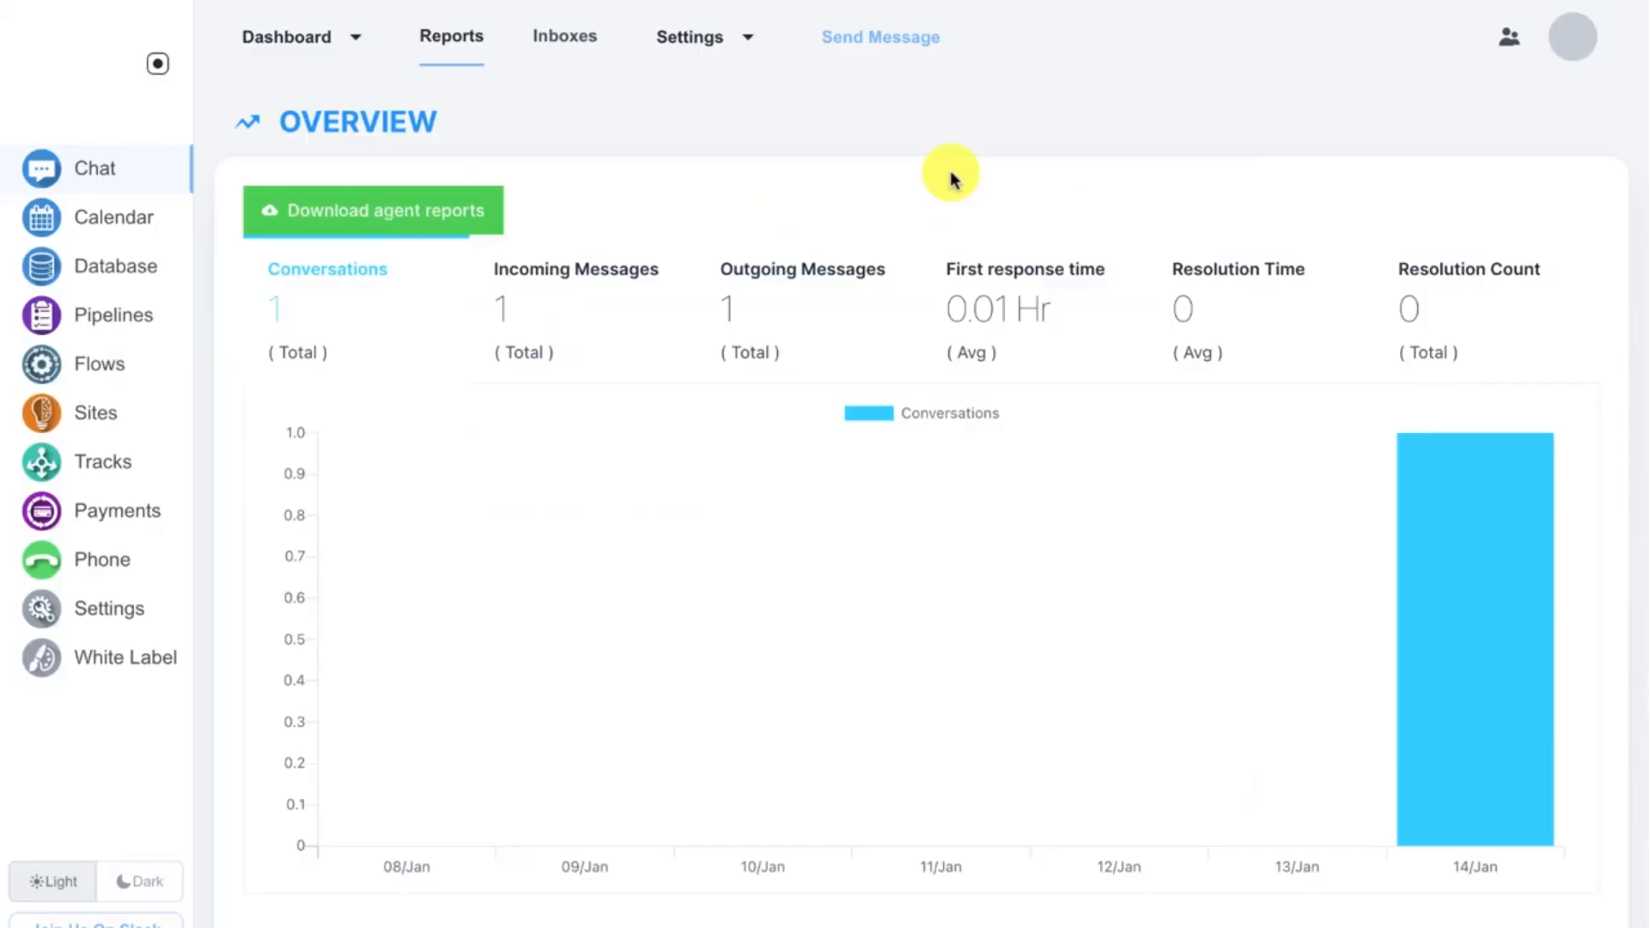
Step: Open Joes Inbox settings, review its Settings and Collaborators sections, and select the forwarding address under Configuration
{"action": "left_click", "coordinate": [568, 42]}
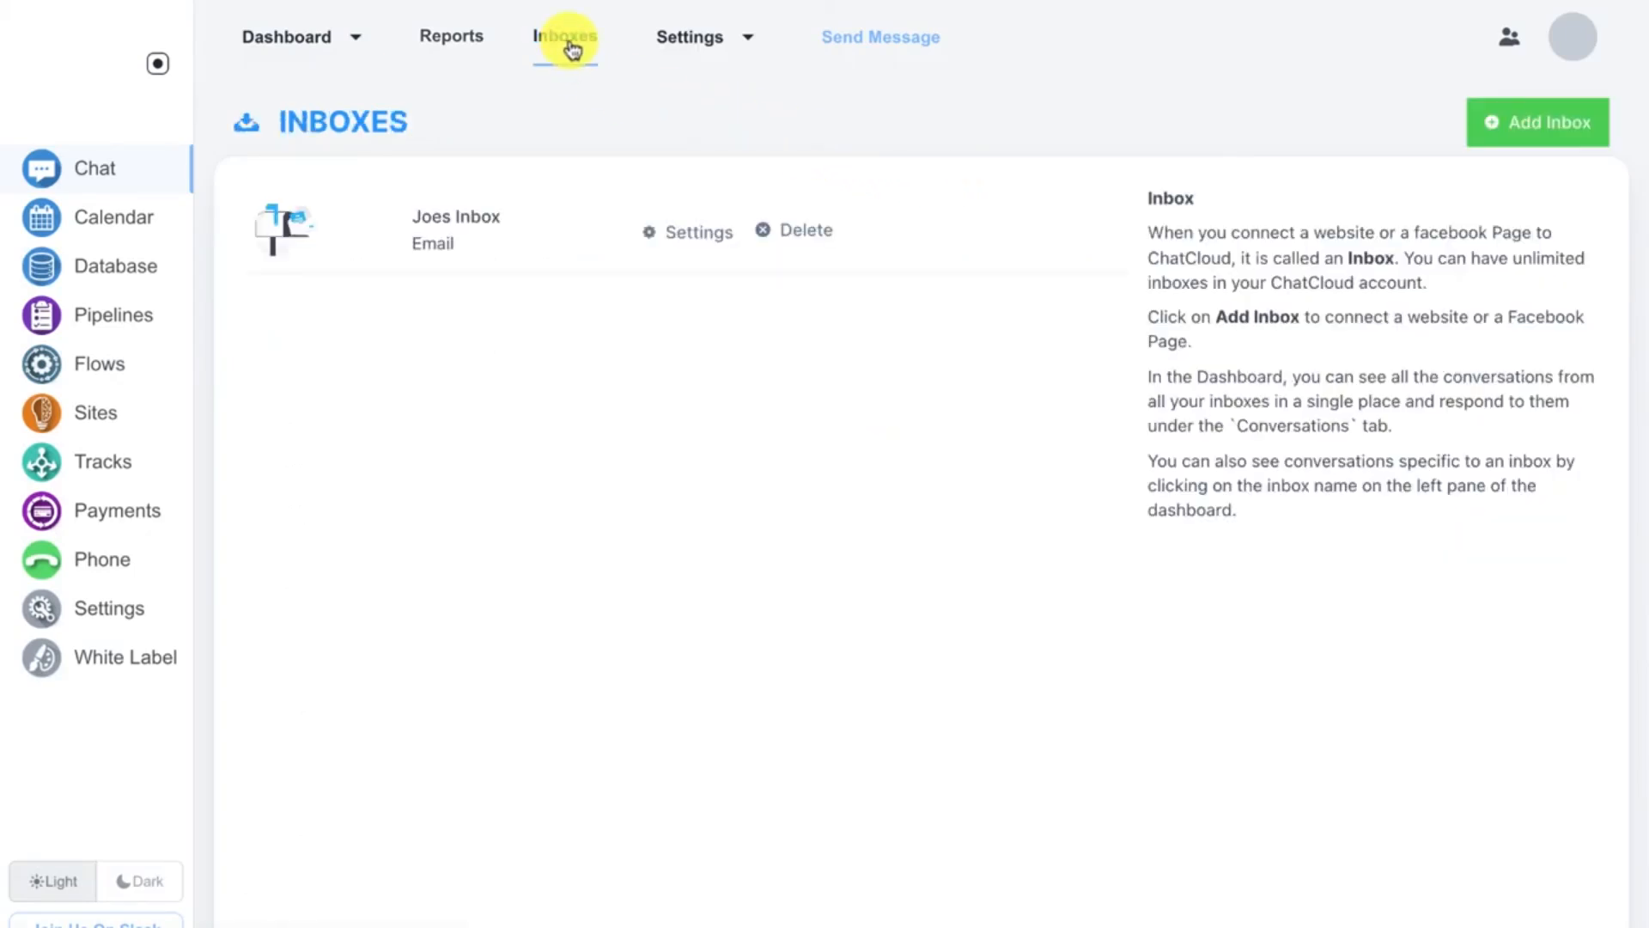
{"action": "left_click", "coordinate": [683, 230]}
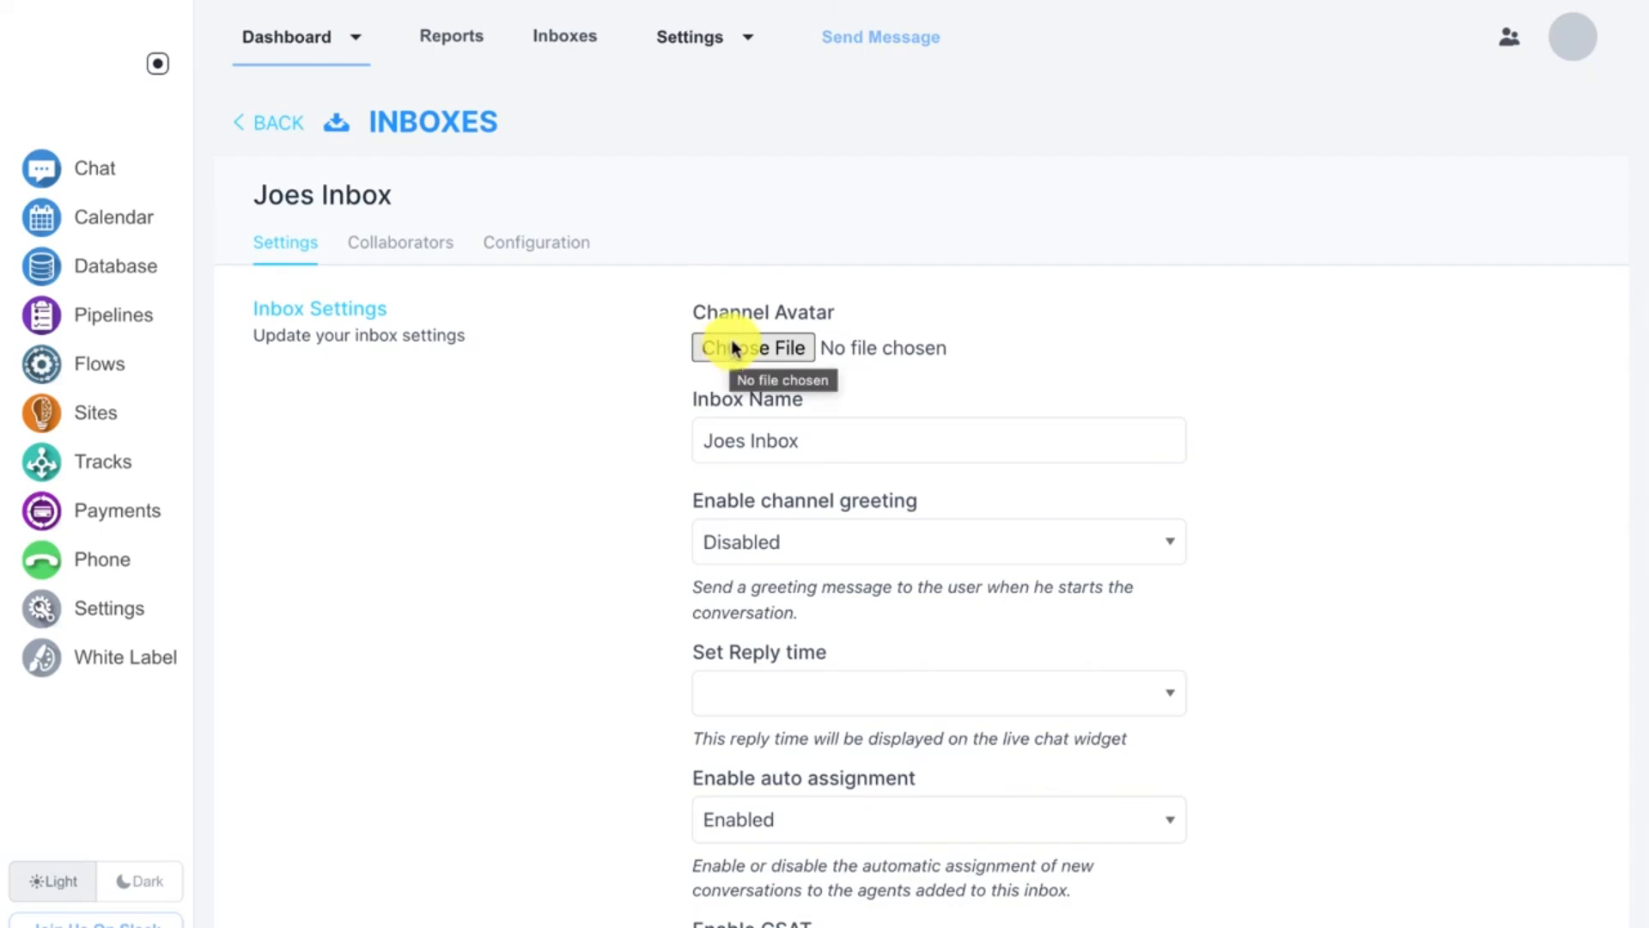
{"action": "scroll", "coordinate": [732, 349], "scroll_direction": "down", "scroll_amount": 1}
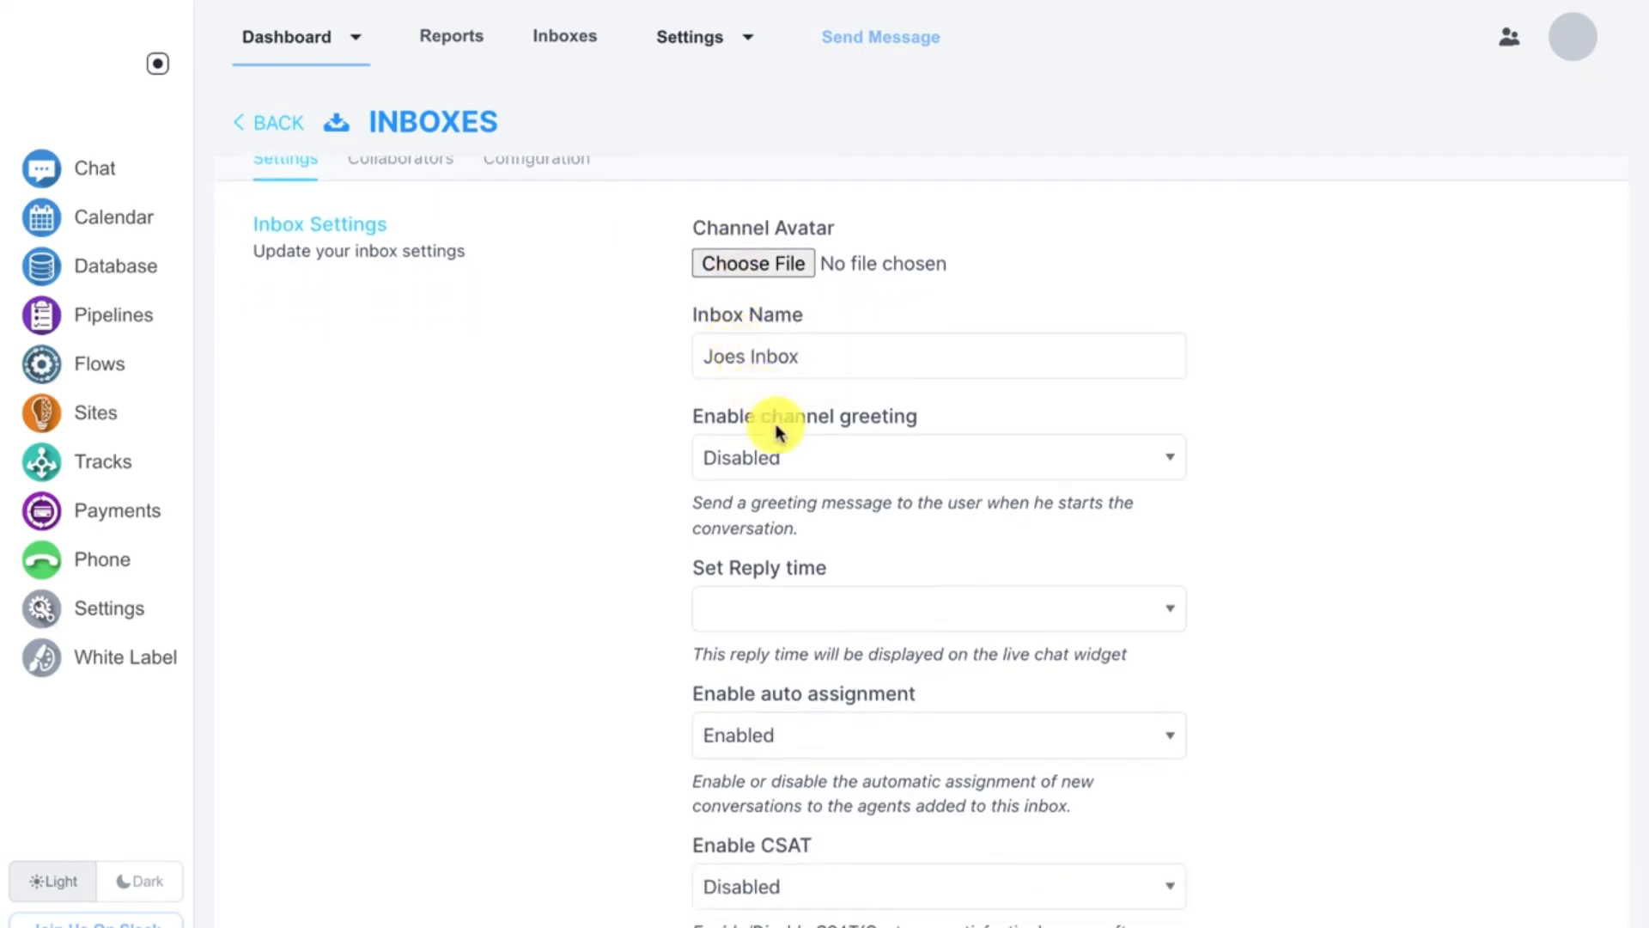
{"action": "scroll", "coordinate": [784, 446], "scroll_direction": "down", "scroll_amount": 1}
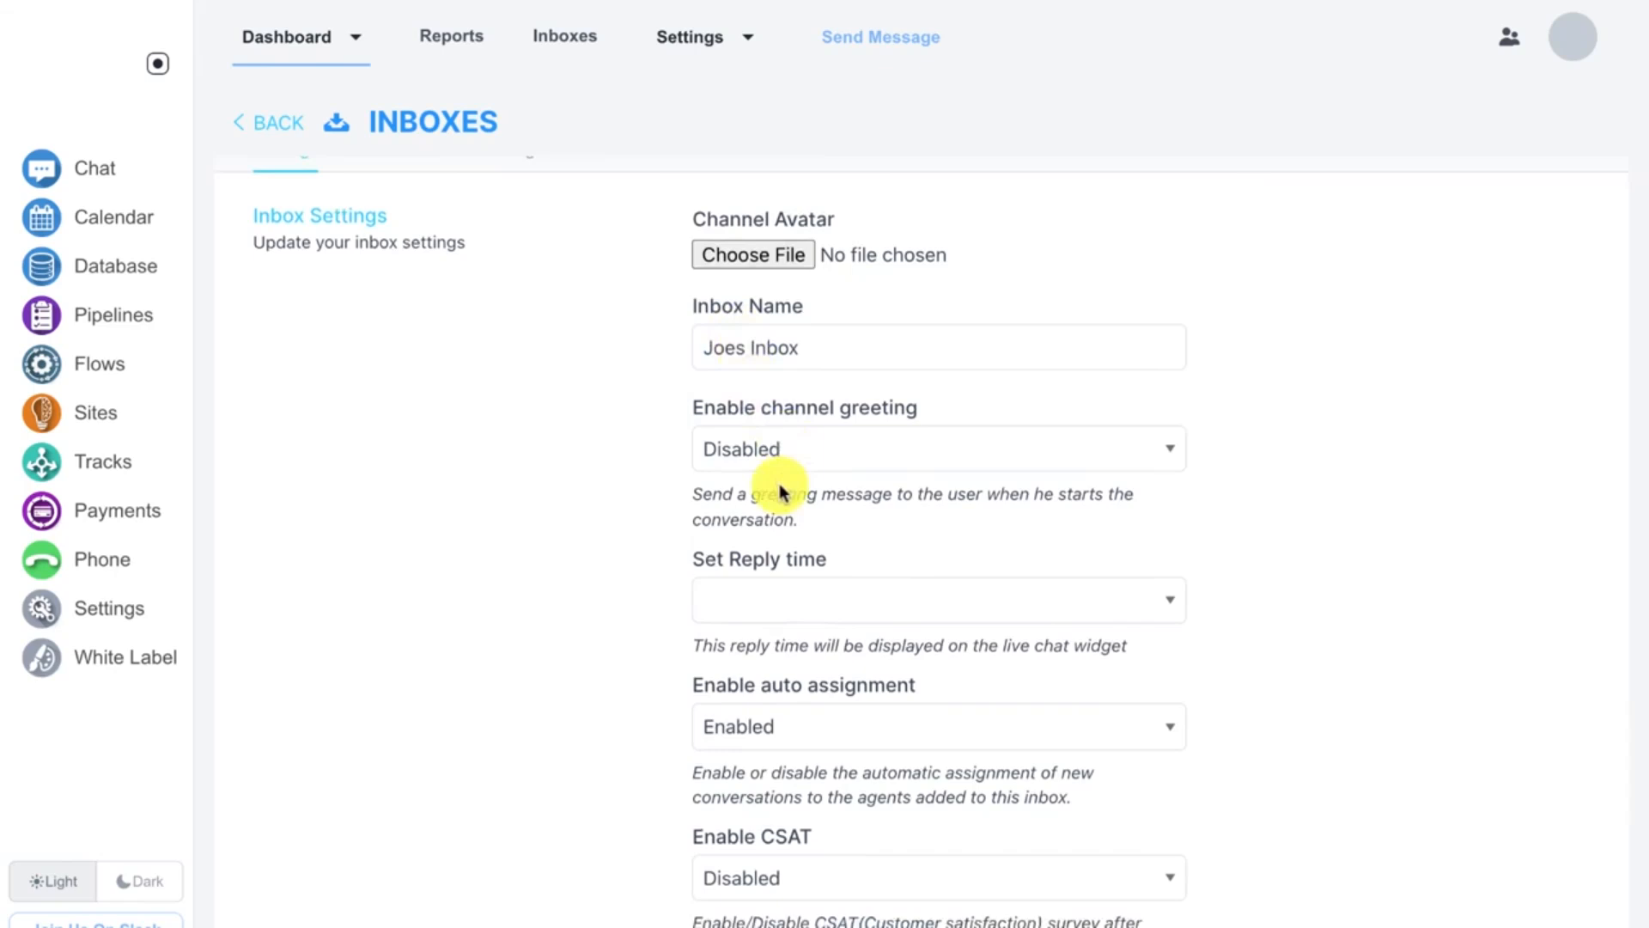
{"action": "scroll", "coordinate": [777, 481], "scroll_direction": "down", "scroll_amount": 1}
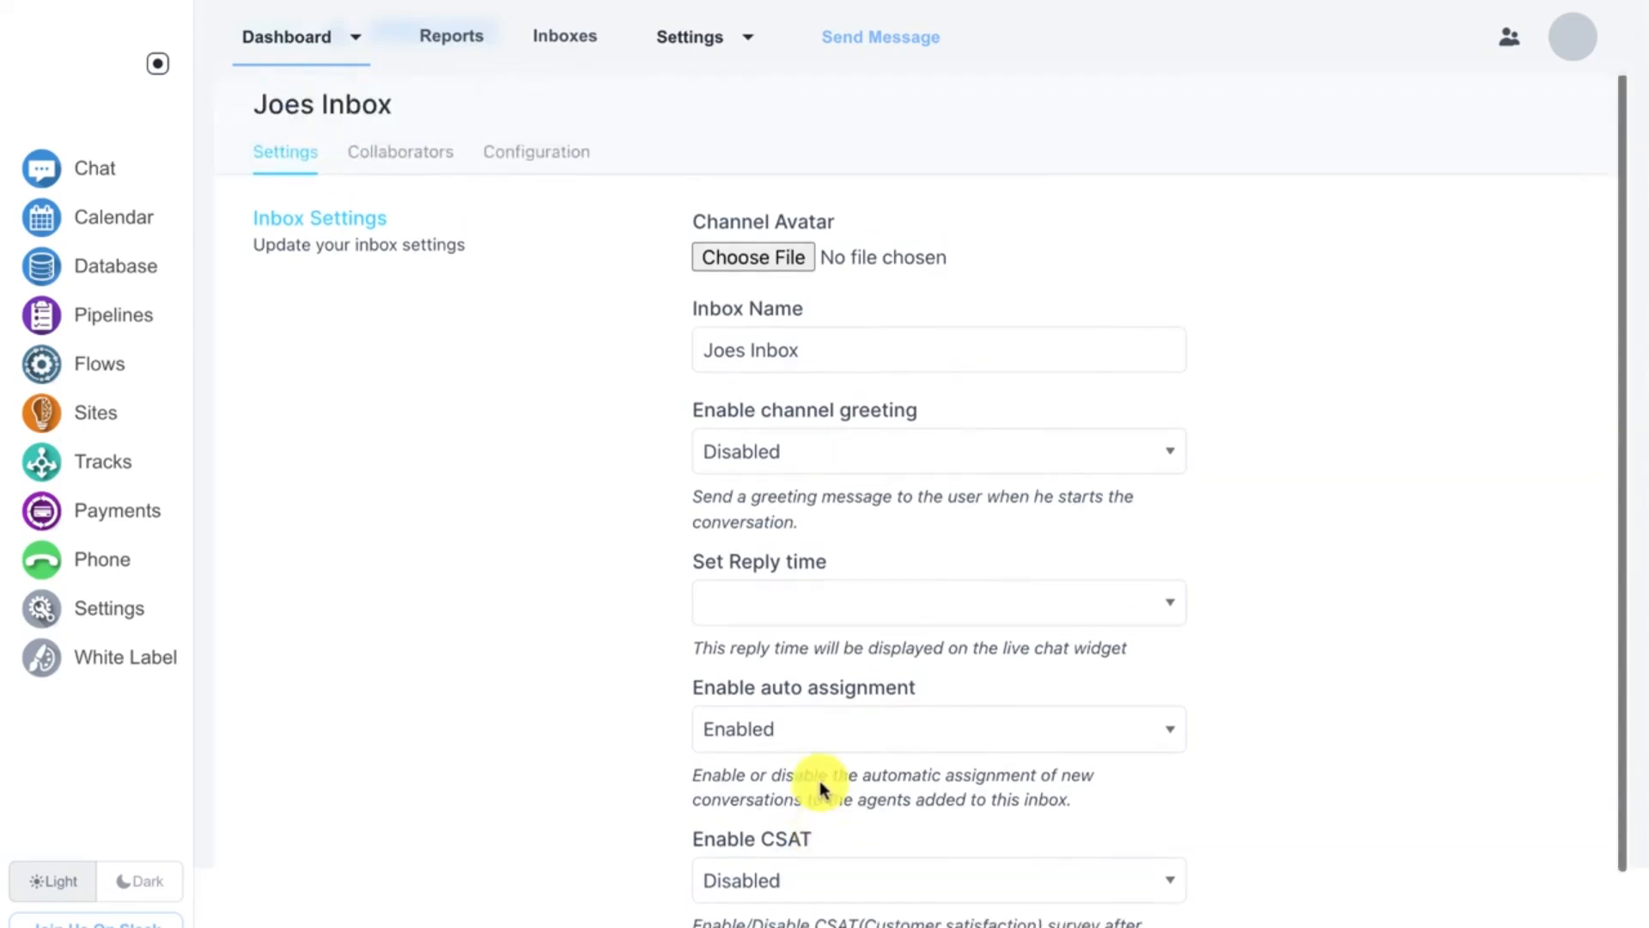
{"action": "left_click", "coordinate": [423, 160]}
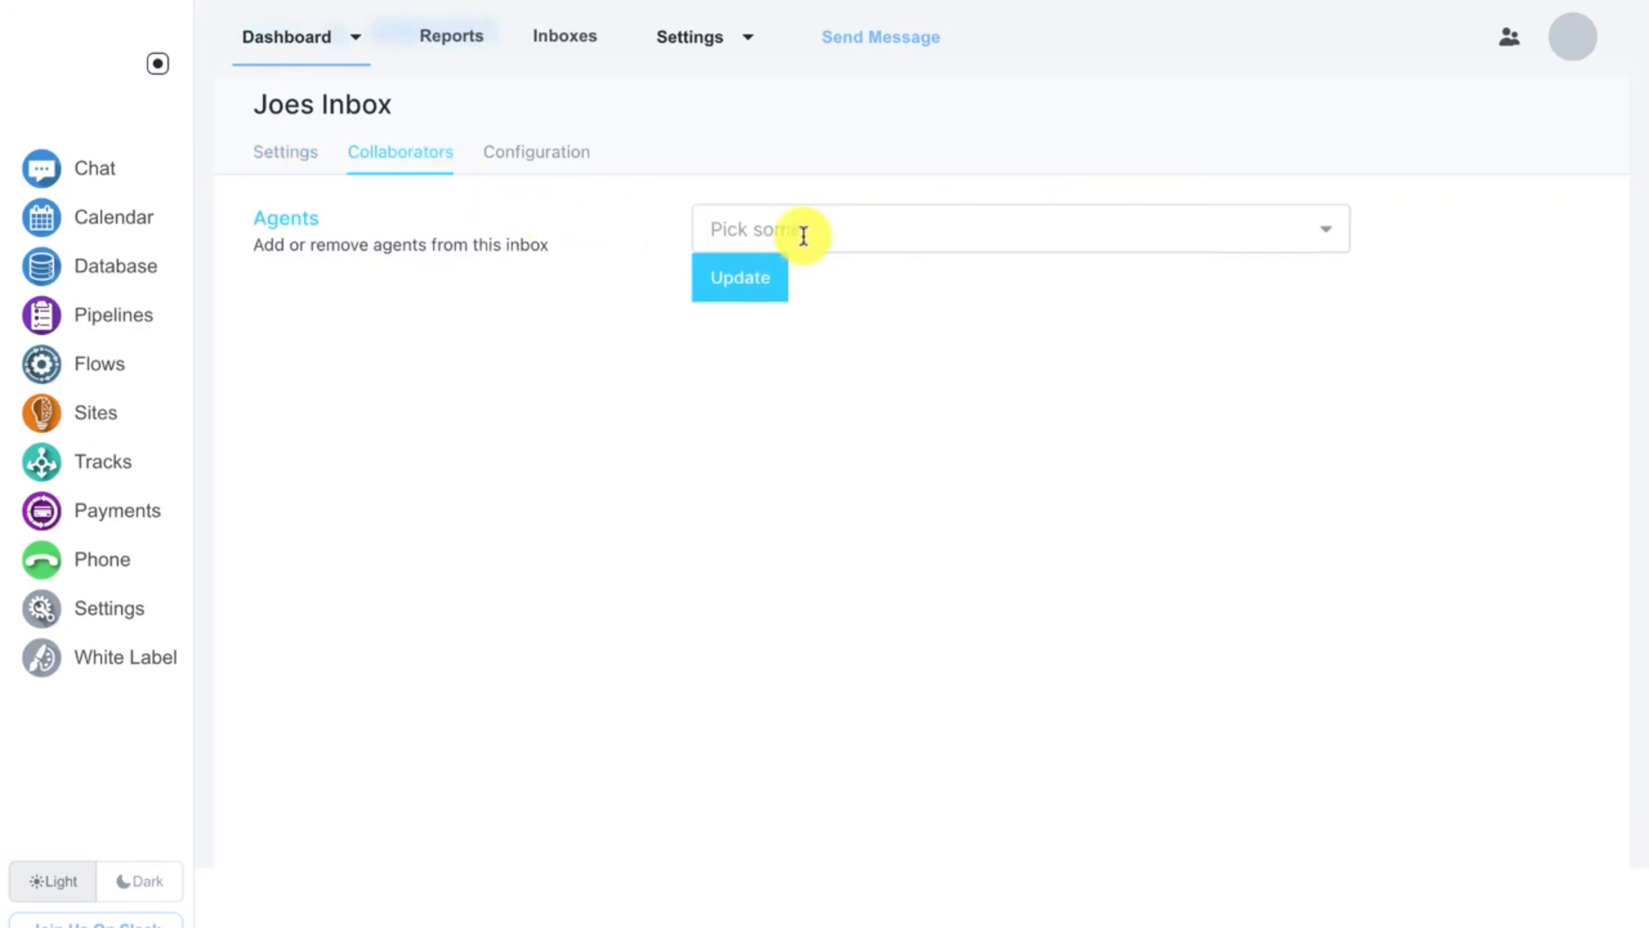
{"action": "left_click", "coordinate": [572, 164]}
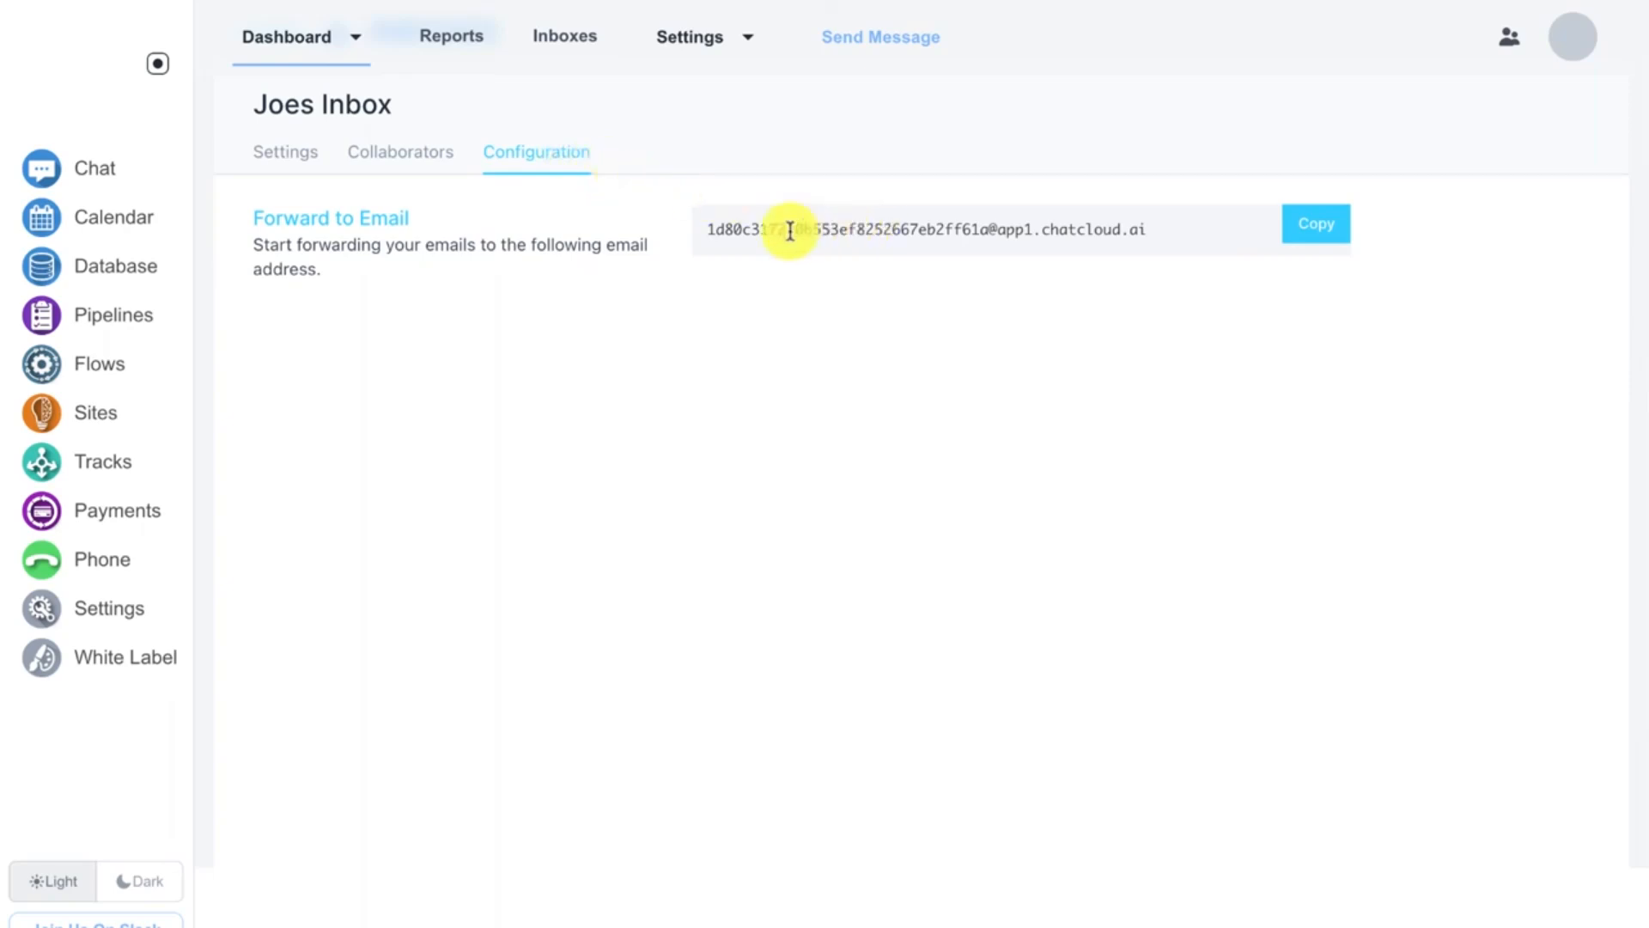
{"action": "left_click_drag", "start_coordinate": [699, 228], "coordinate": [1172, 232]}
{"action": "left_click", "coordinate": [1171, 231]}
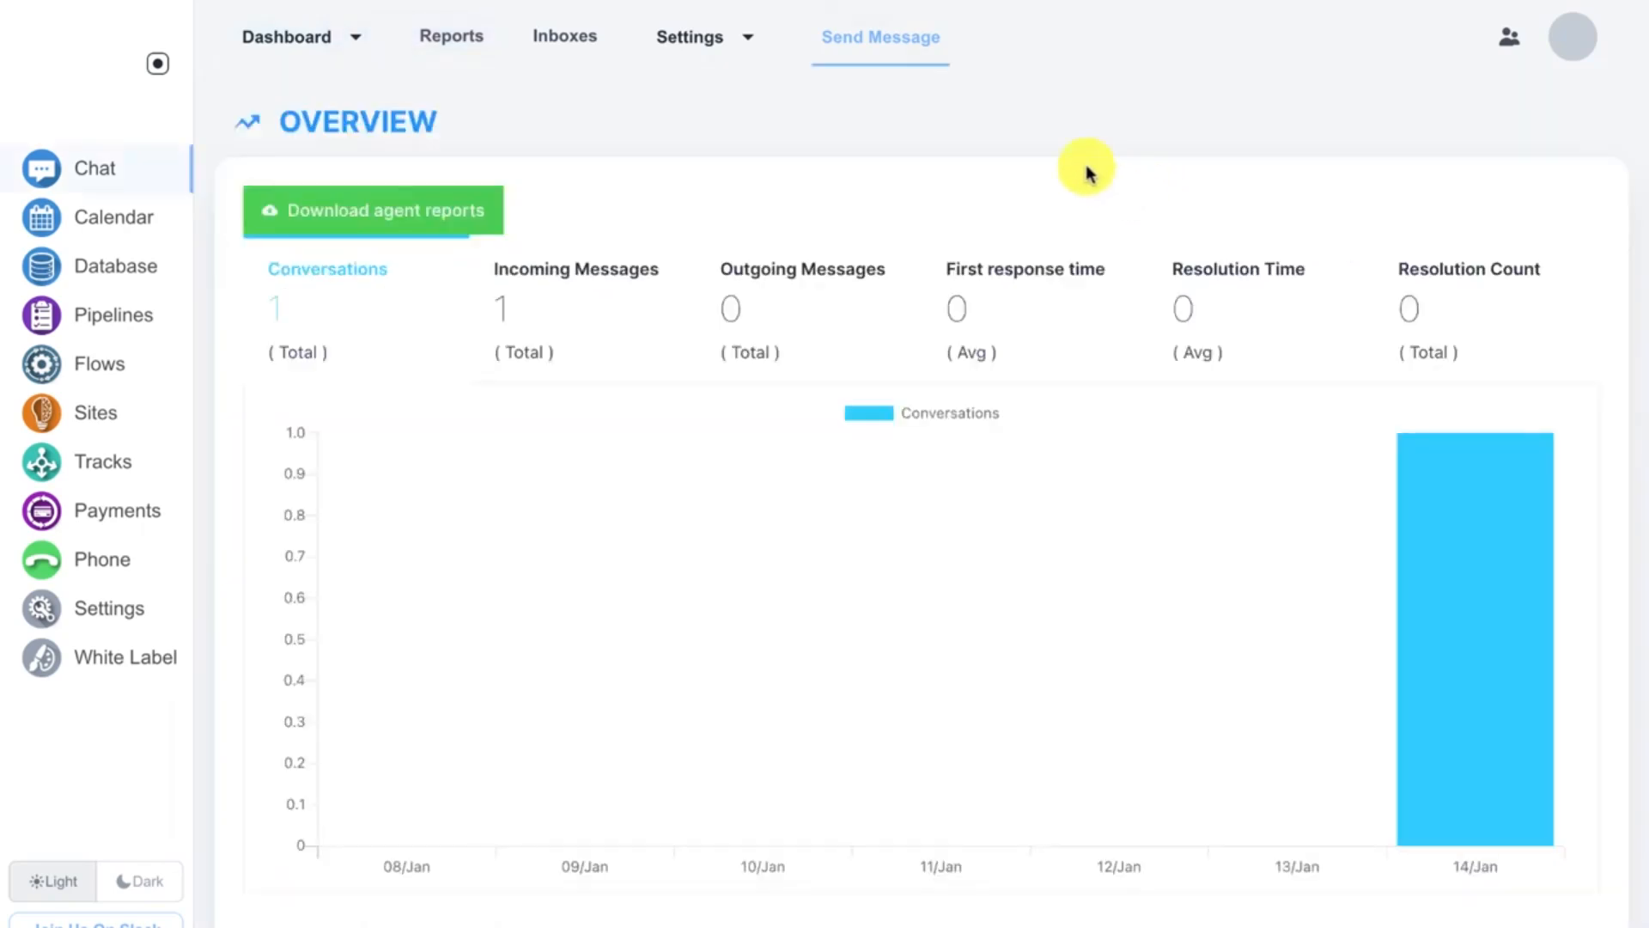
Step: Create a canned response with short code hi and content "Hello! How are you today?"
{"action": "left_click", "coordinate": [730, 45]}
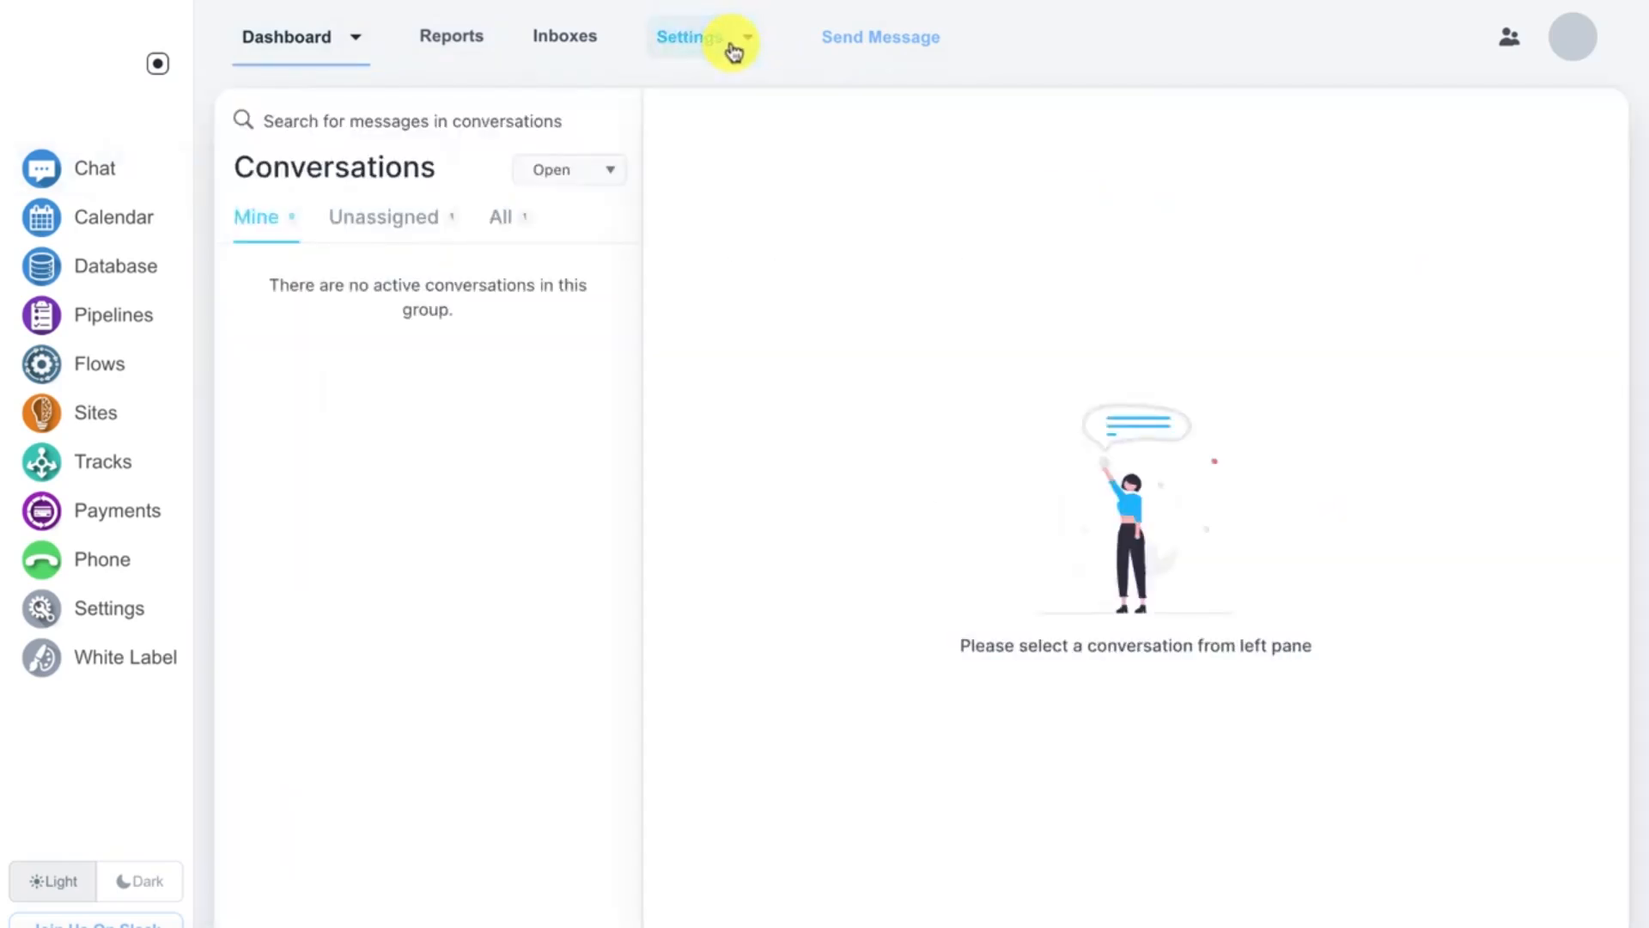
{"action": "left_click", "coordinate": [748, 37]}
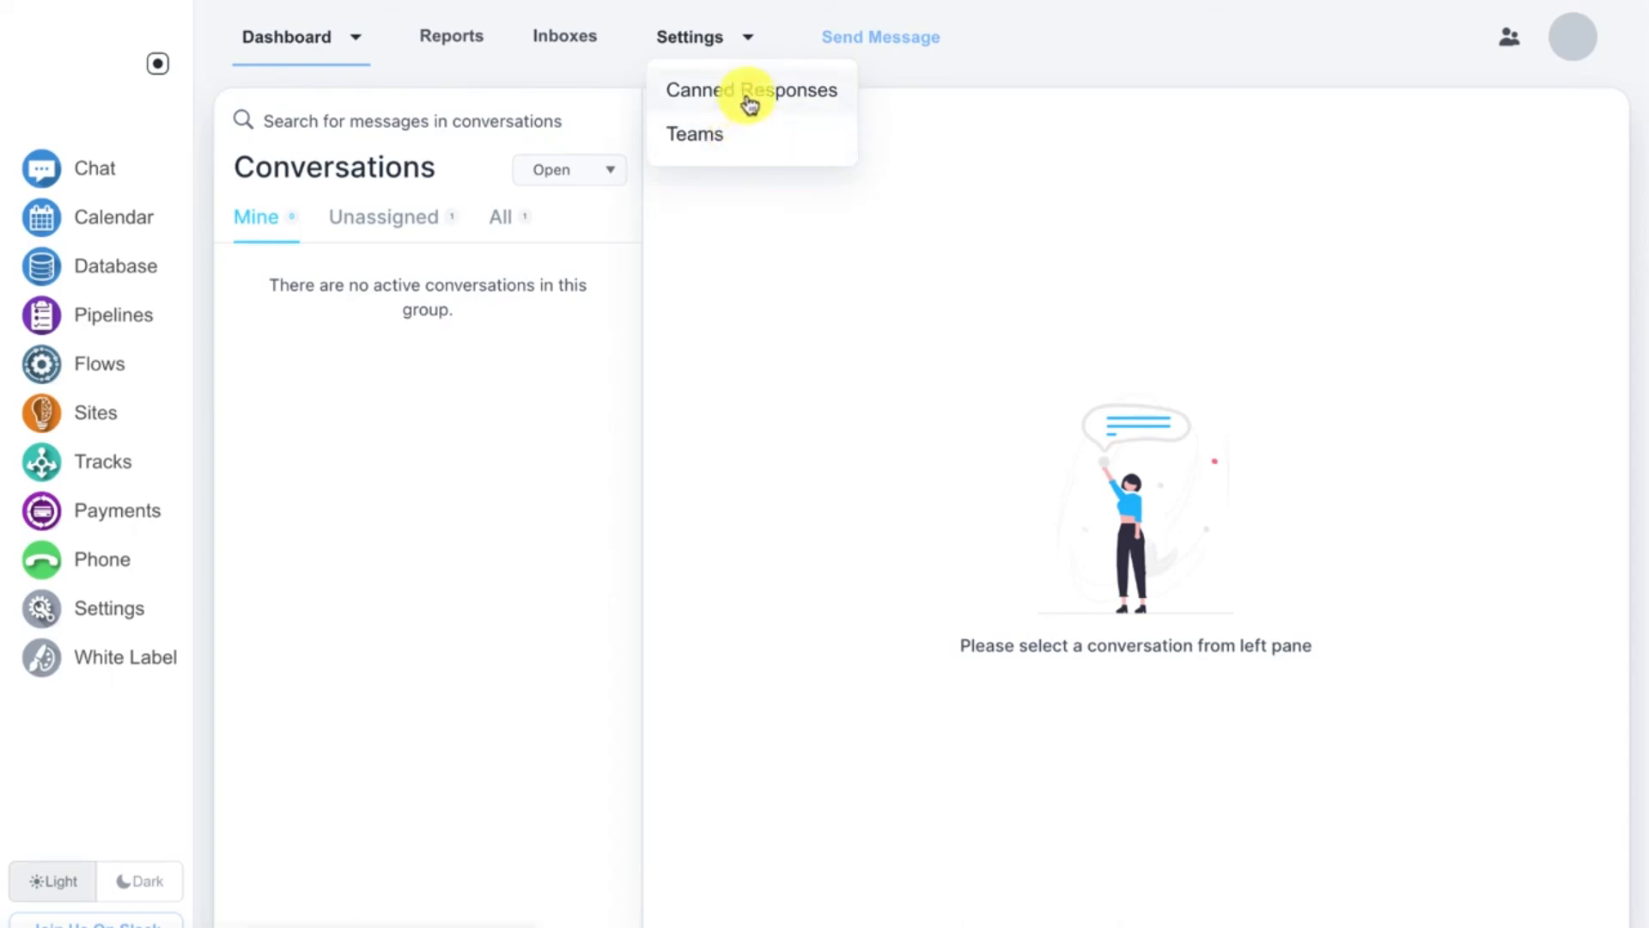
{"action": "left_click", "coordinate": [748, 102]}
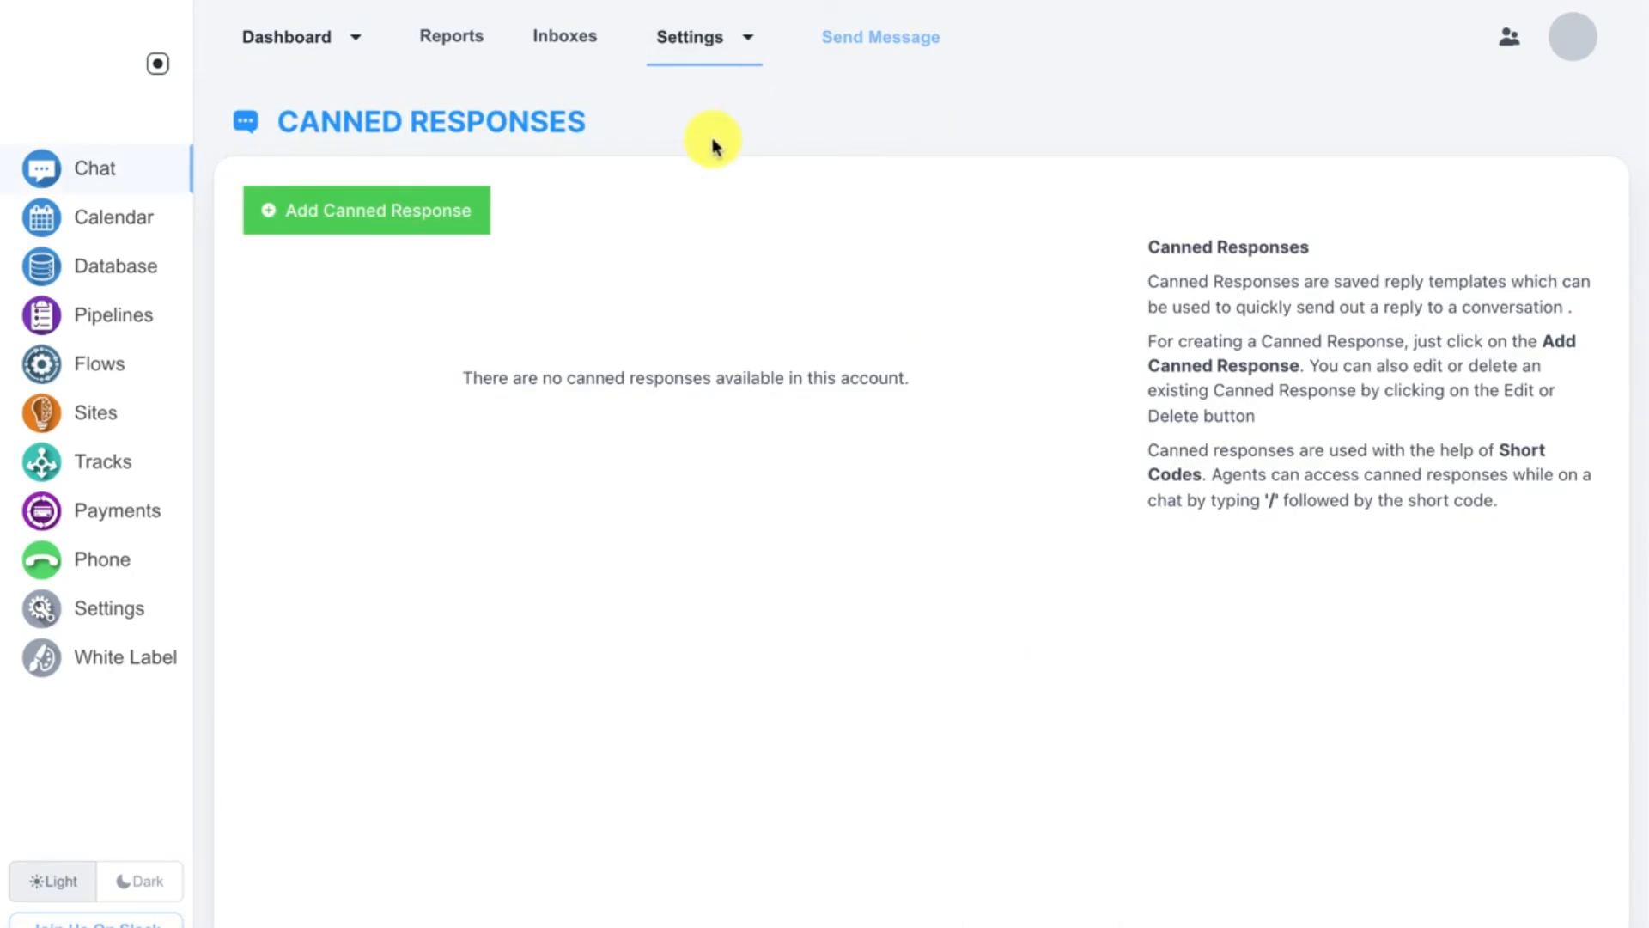
{"action": "left_click", "coordinate": [456, 223]}
{"action": "left_click", "coordinate": [550, 392]}
{"action": "type", "text": "hi"}
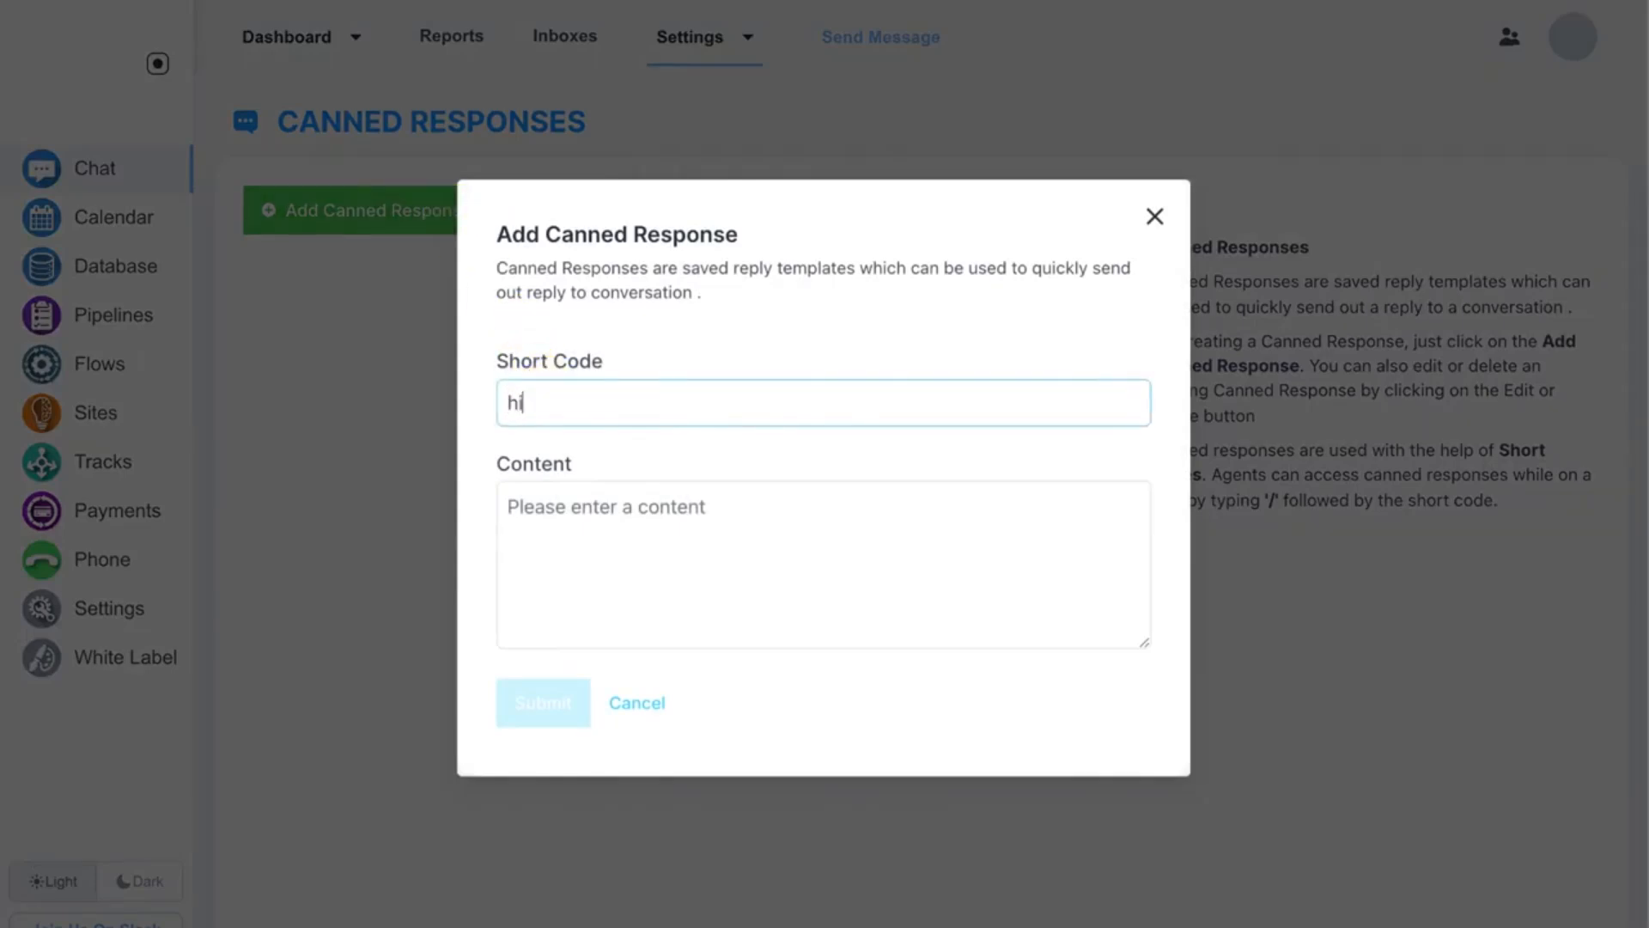
{"action": "left_click", "coordinate": [572, 514]}
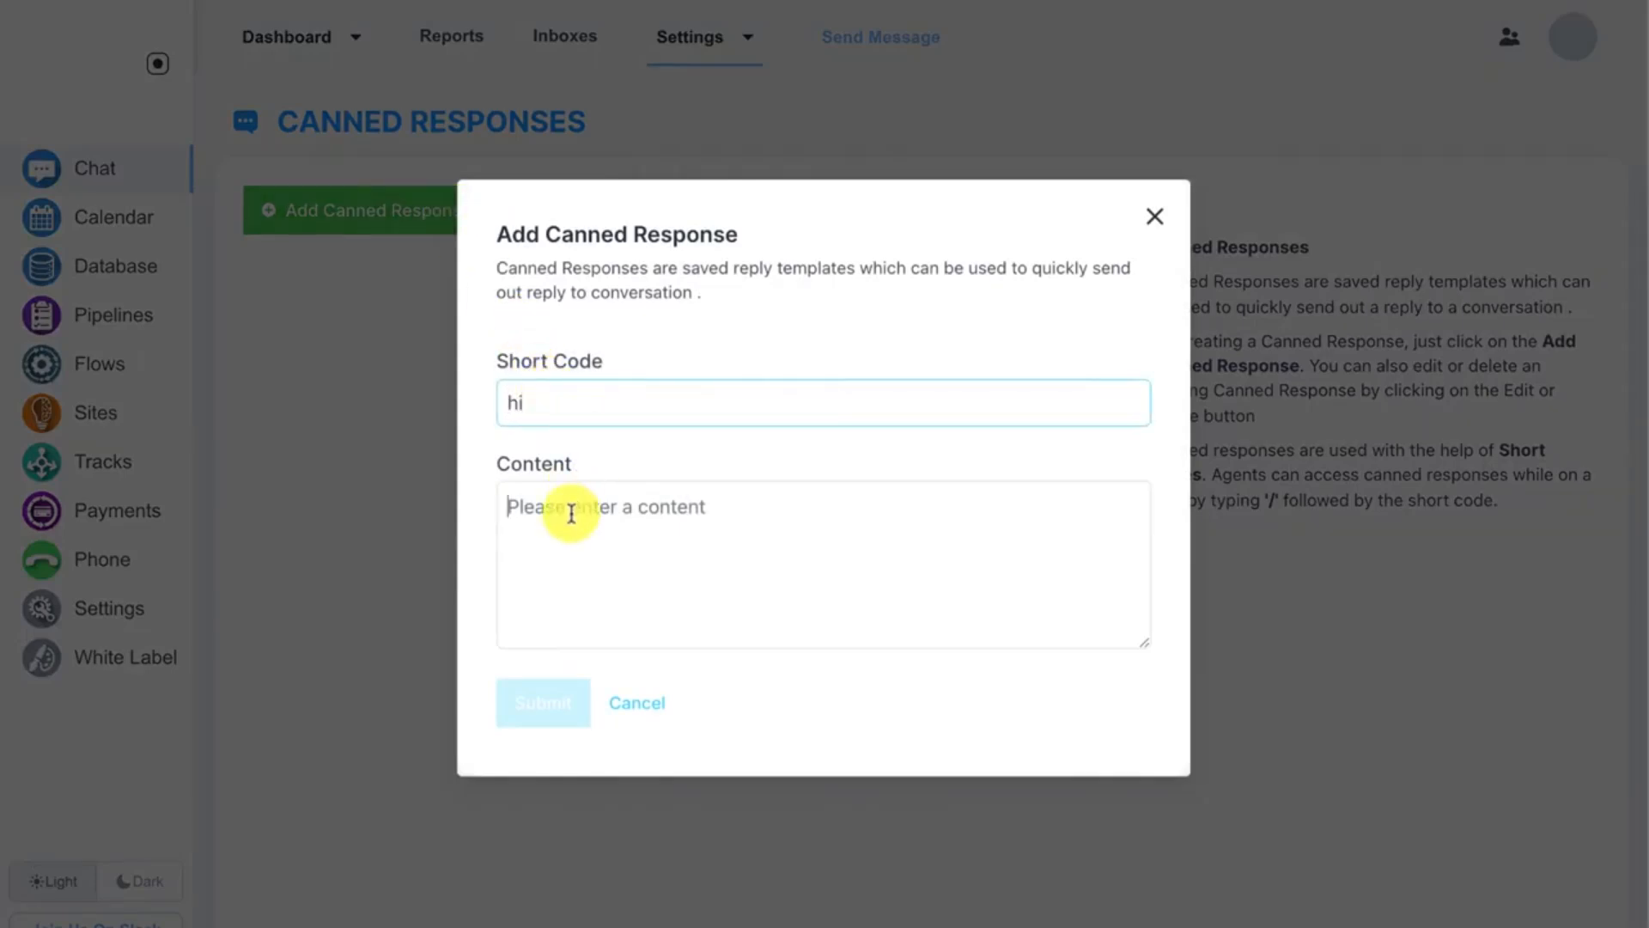
{"action": "type", "text": "Hello! How are you today?"}
{"action": "left_click", "coordinate": [554, 703]}
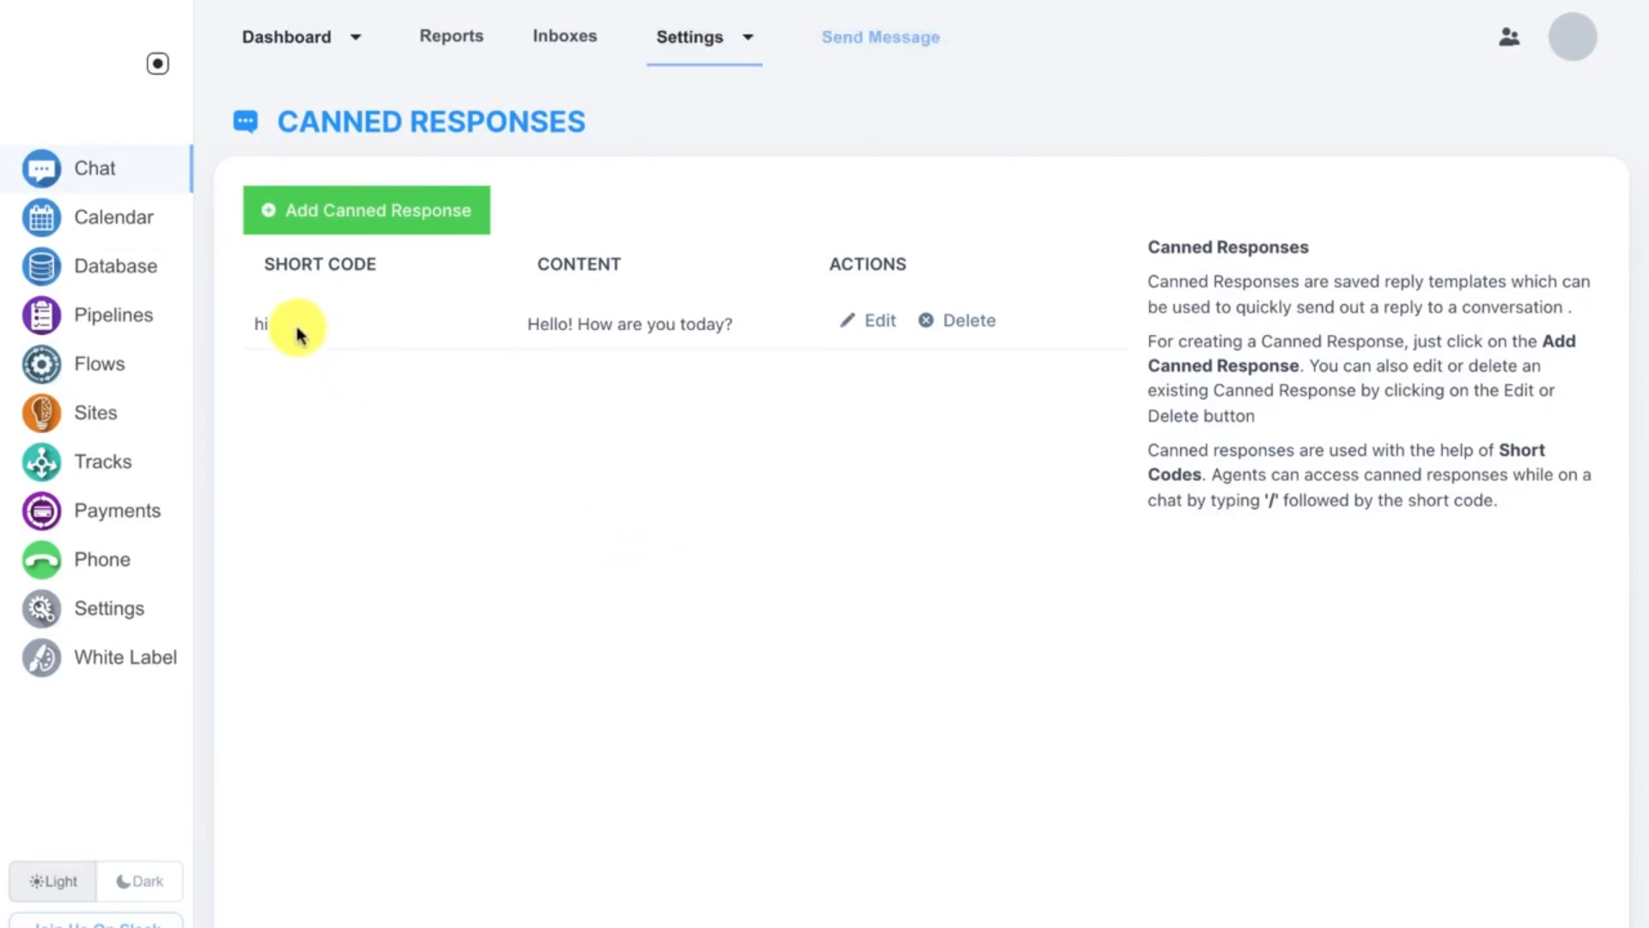
{"action": "left_click_drag", "start_coordinate": [527, 323], "coordinate": [735, 326]}
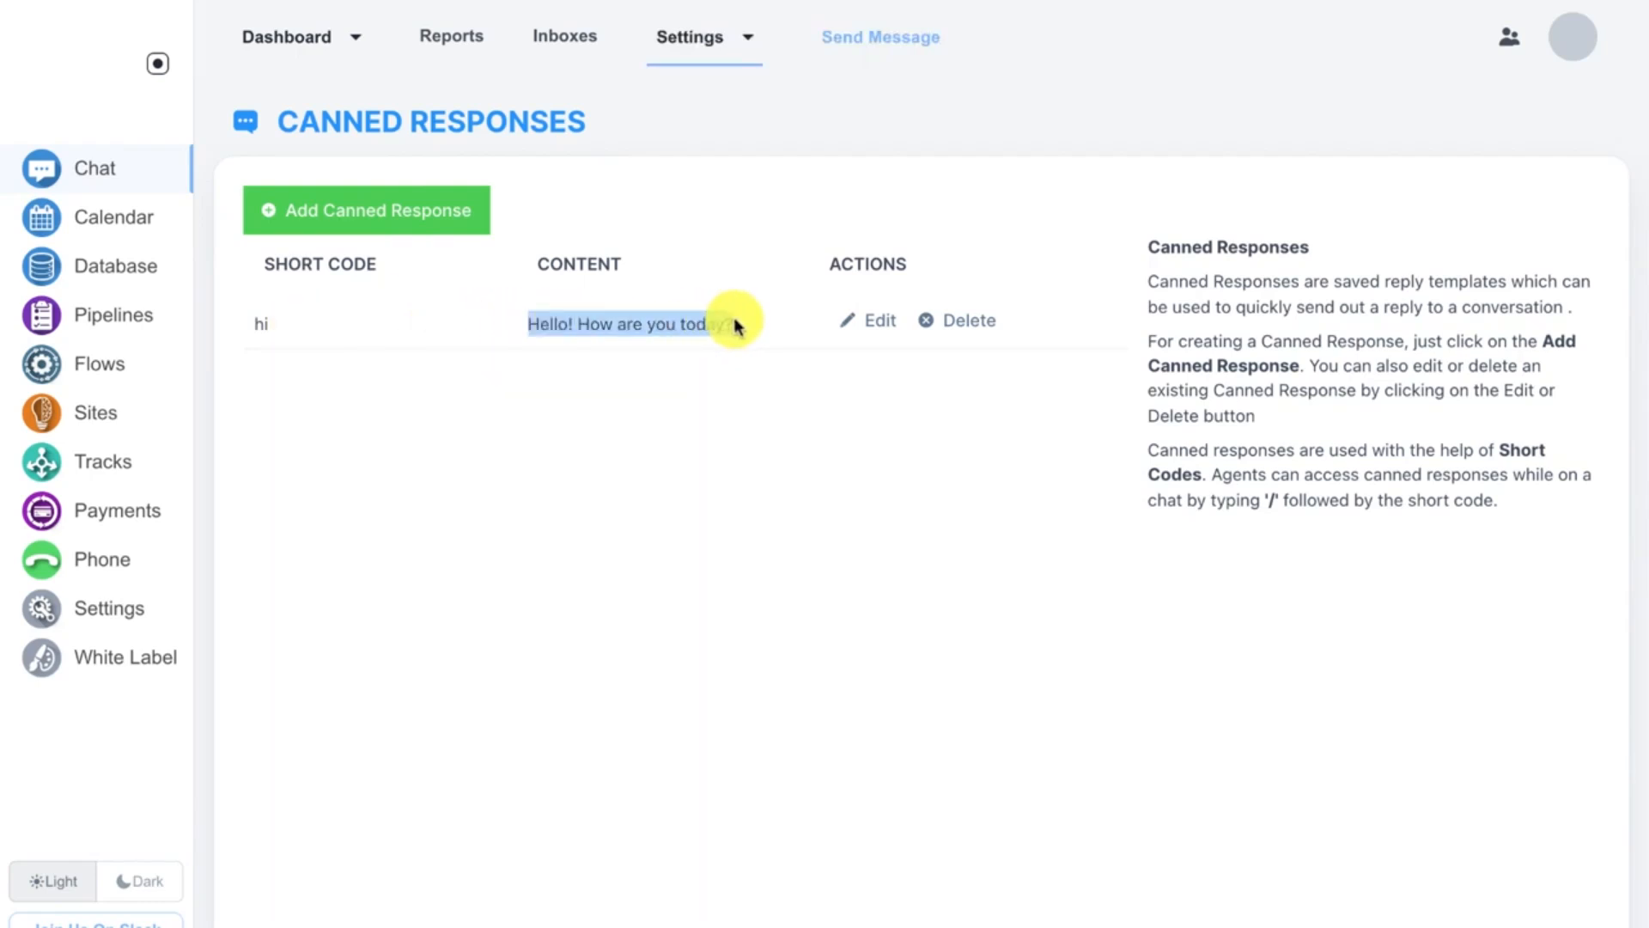
{"action": "left_click", "coordinate": [729, 321]}
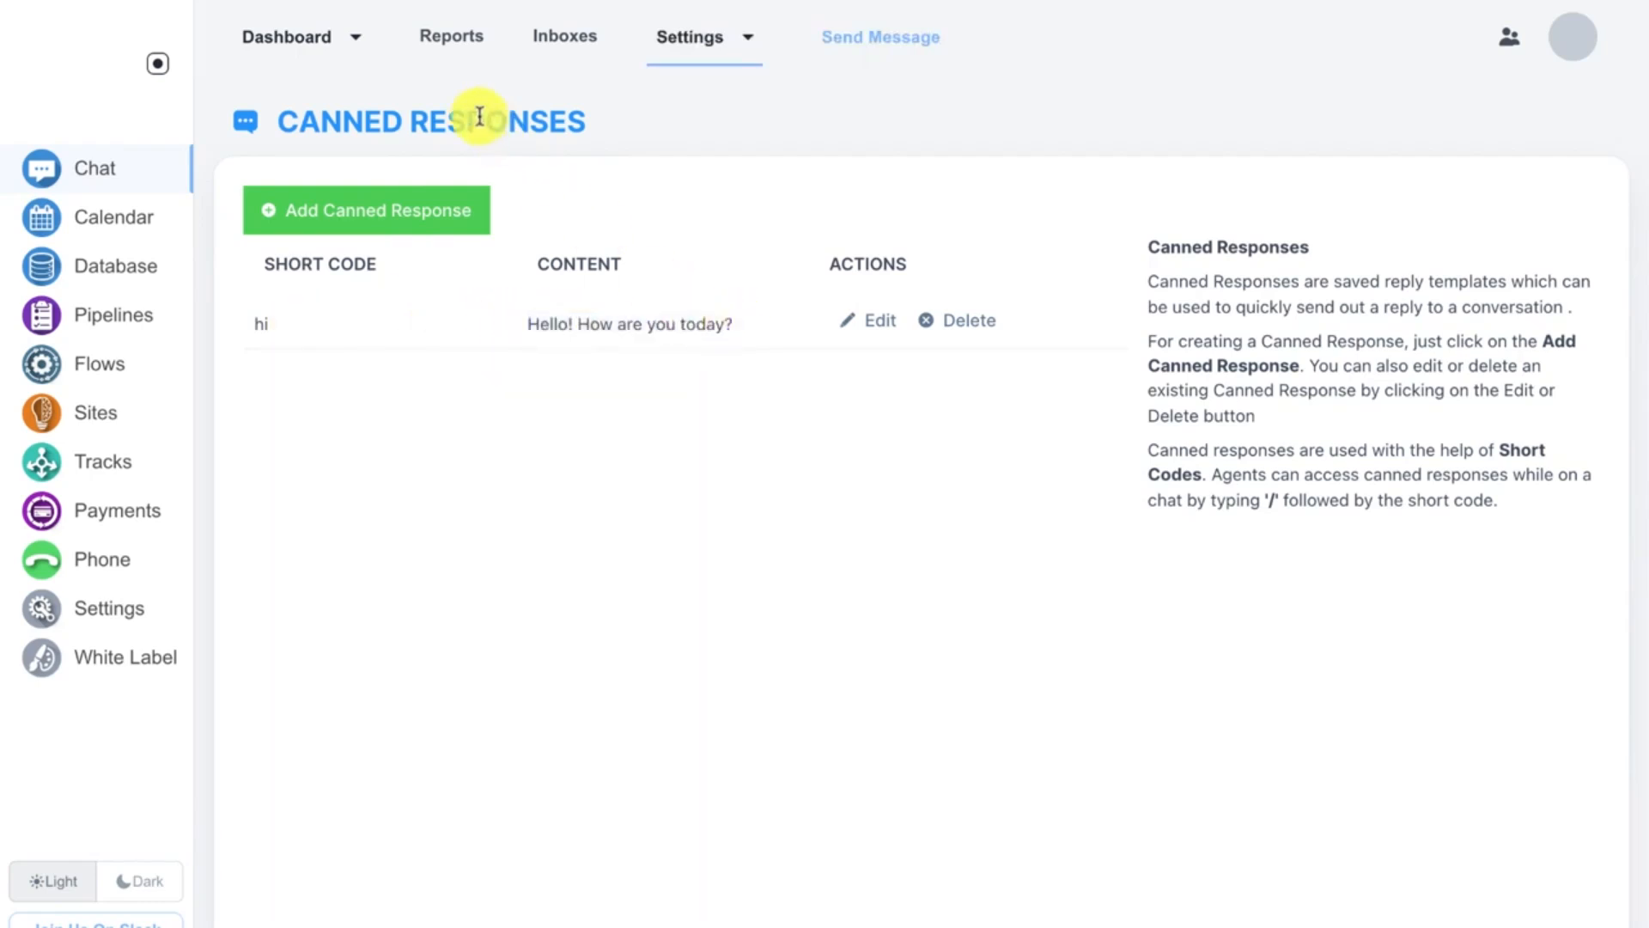
Step: Open the Gmail Team conversation and insert the hi canned response into the reply box
{"action": "left_click", "coordinate": [316, 53]}
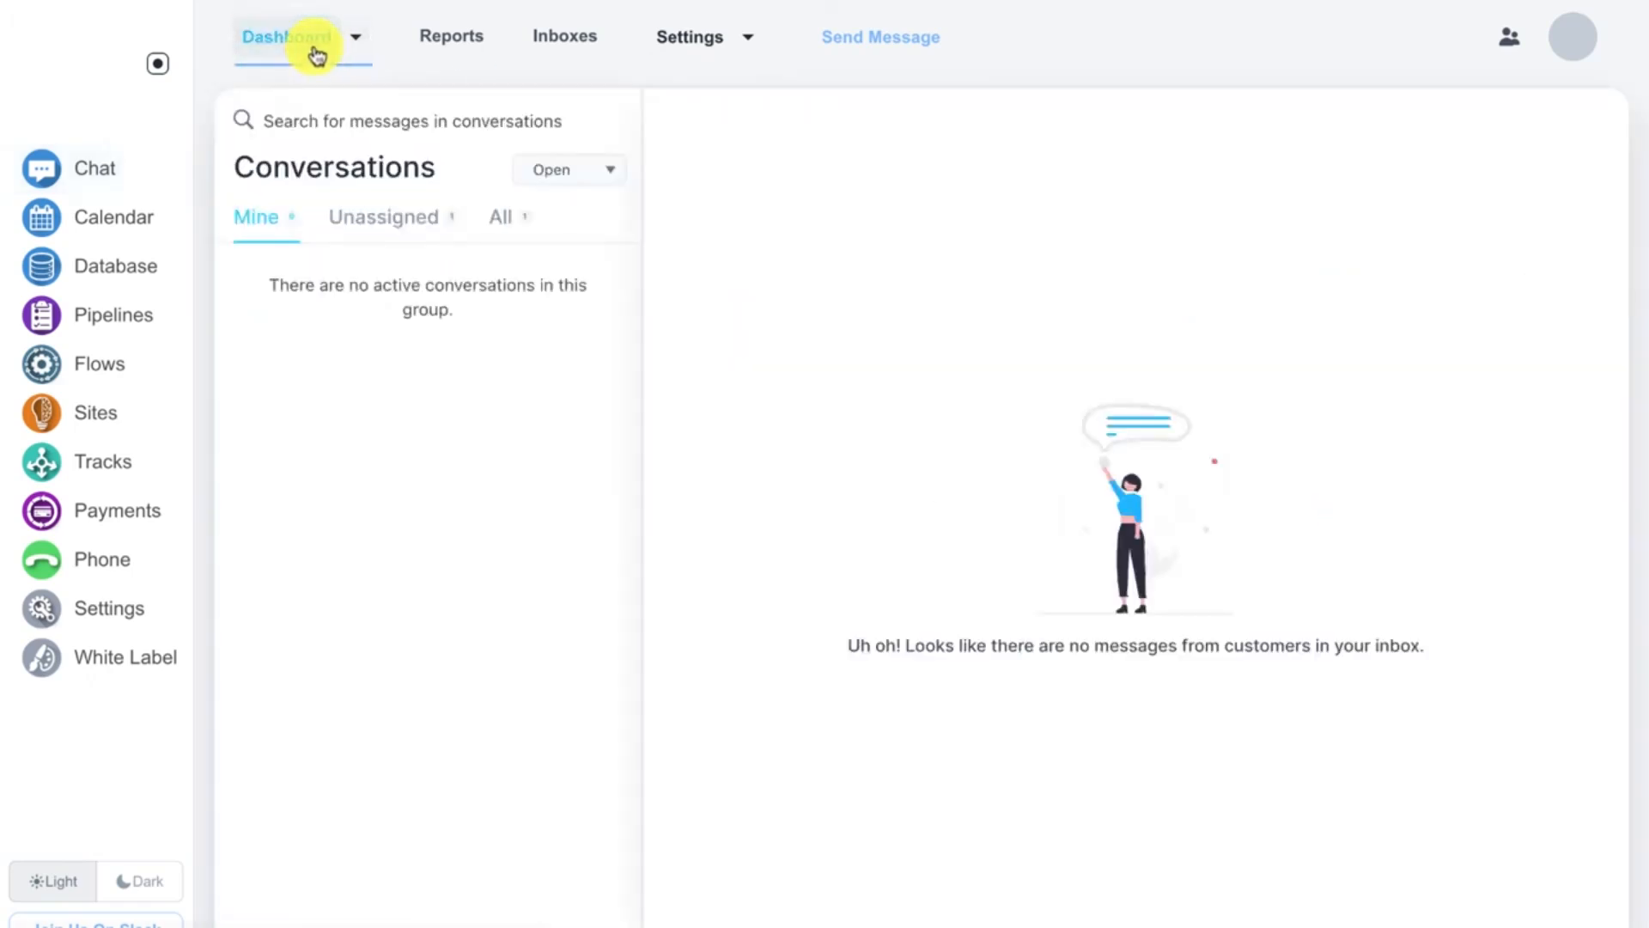
{"action": "left_click", "coordinate": [492, 222]}
{"action": "left_click", "coordinate": [418, 275]}
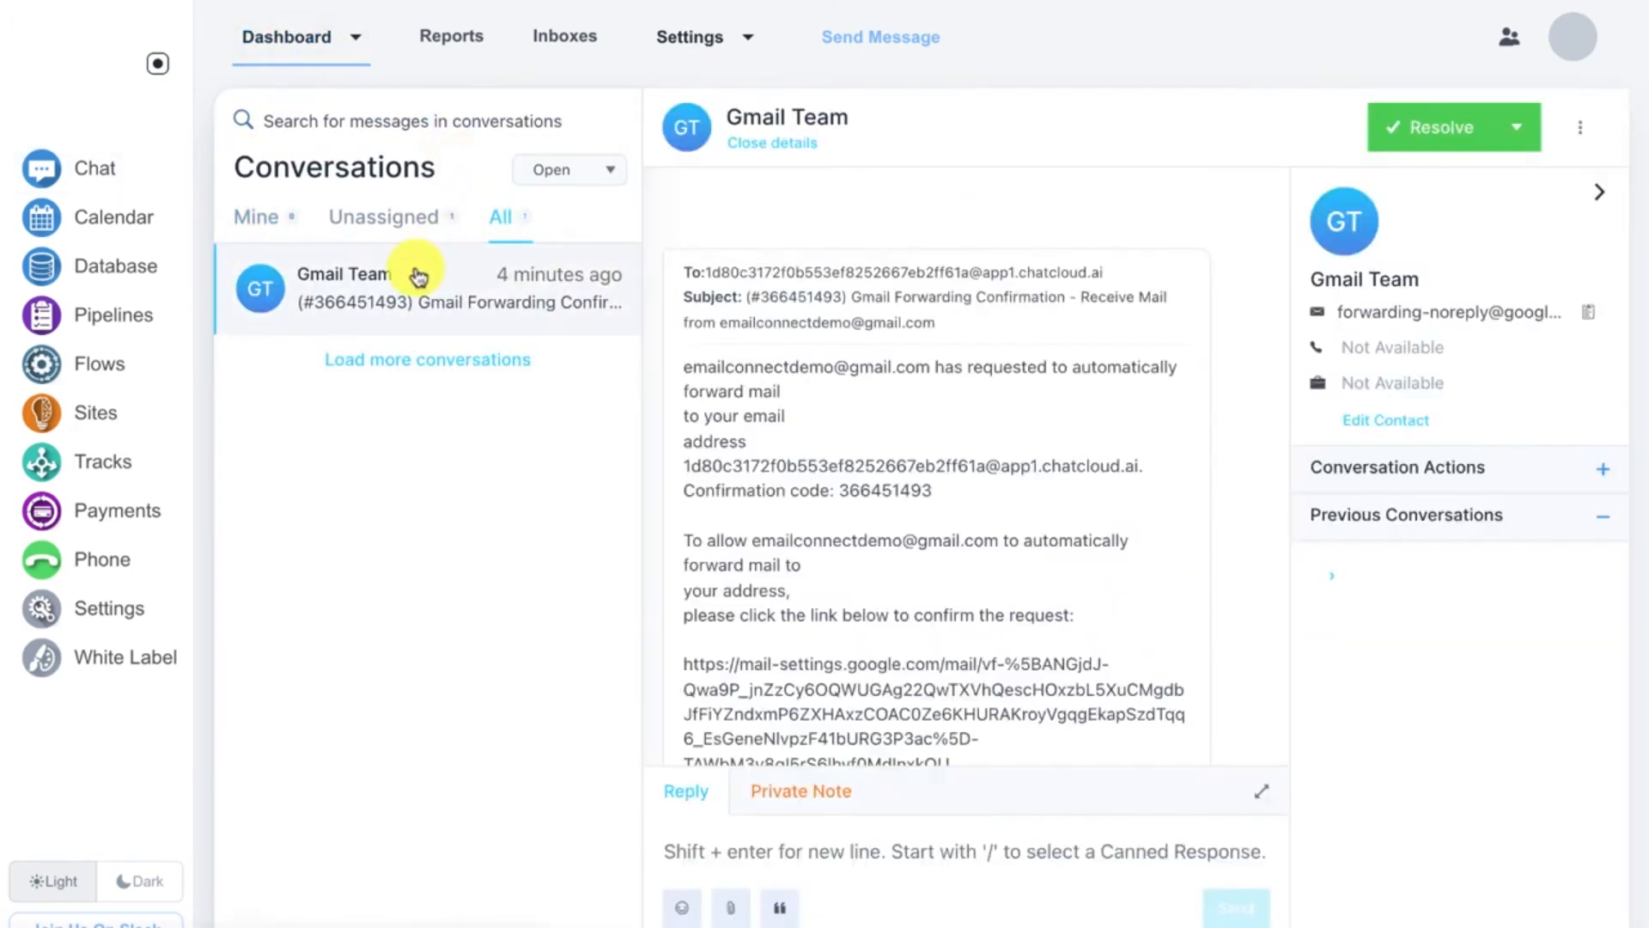
{"action": "left_click", "coordinate": [797, 851]}
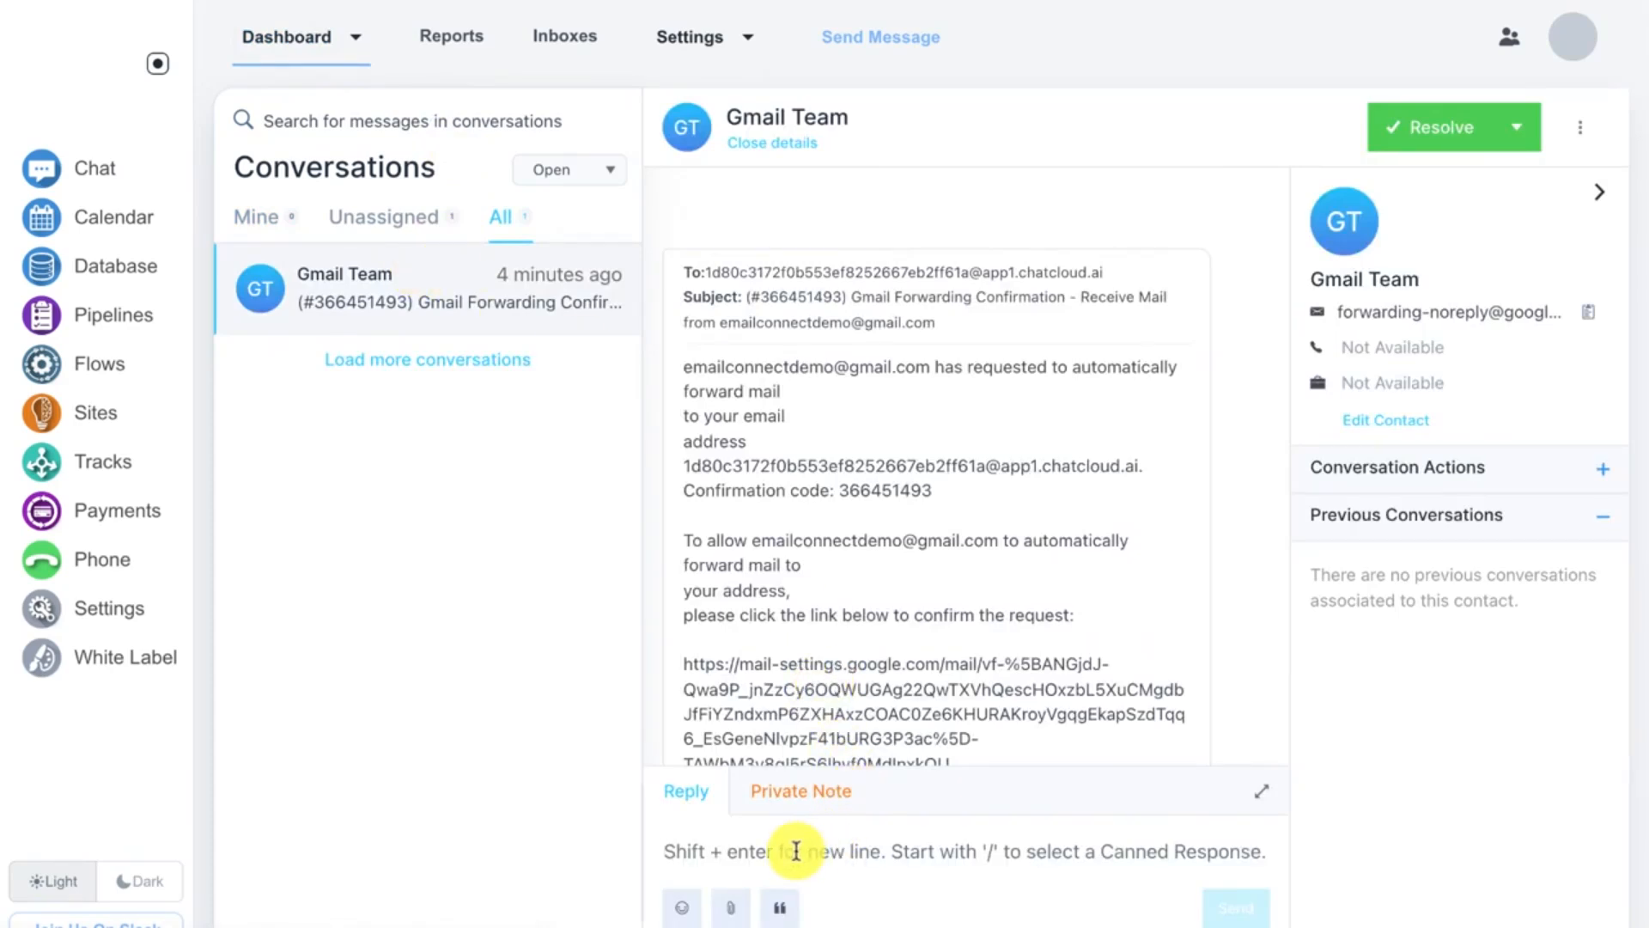
{"action": "type", "text": "/hi"}
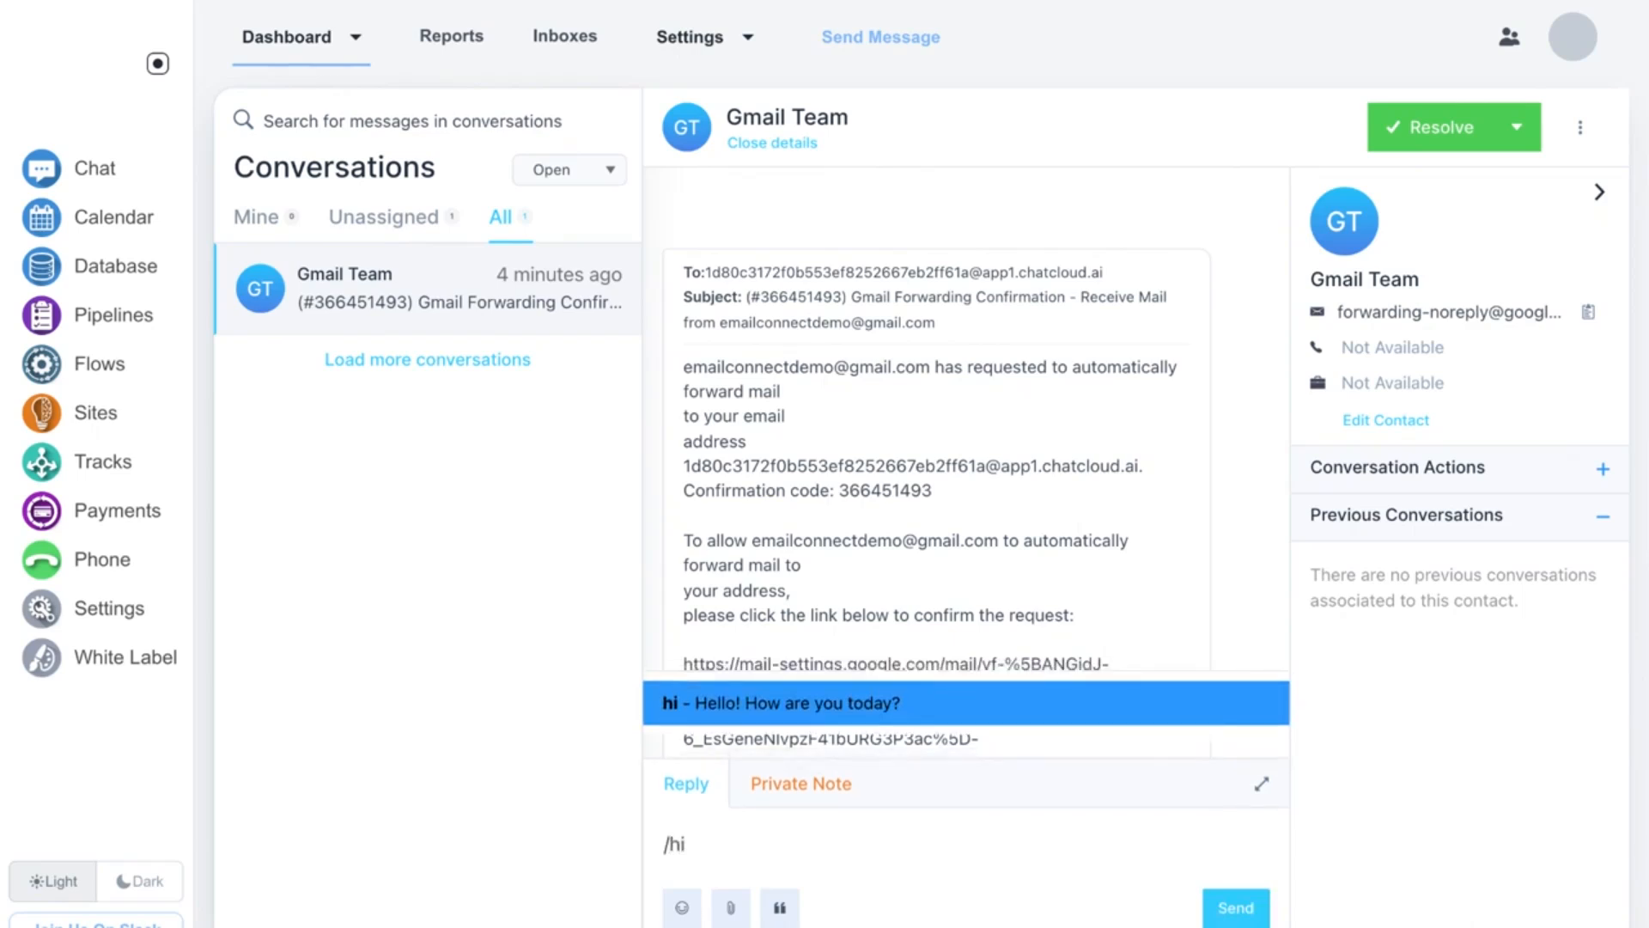
{"action": "key", "text": "Return"}
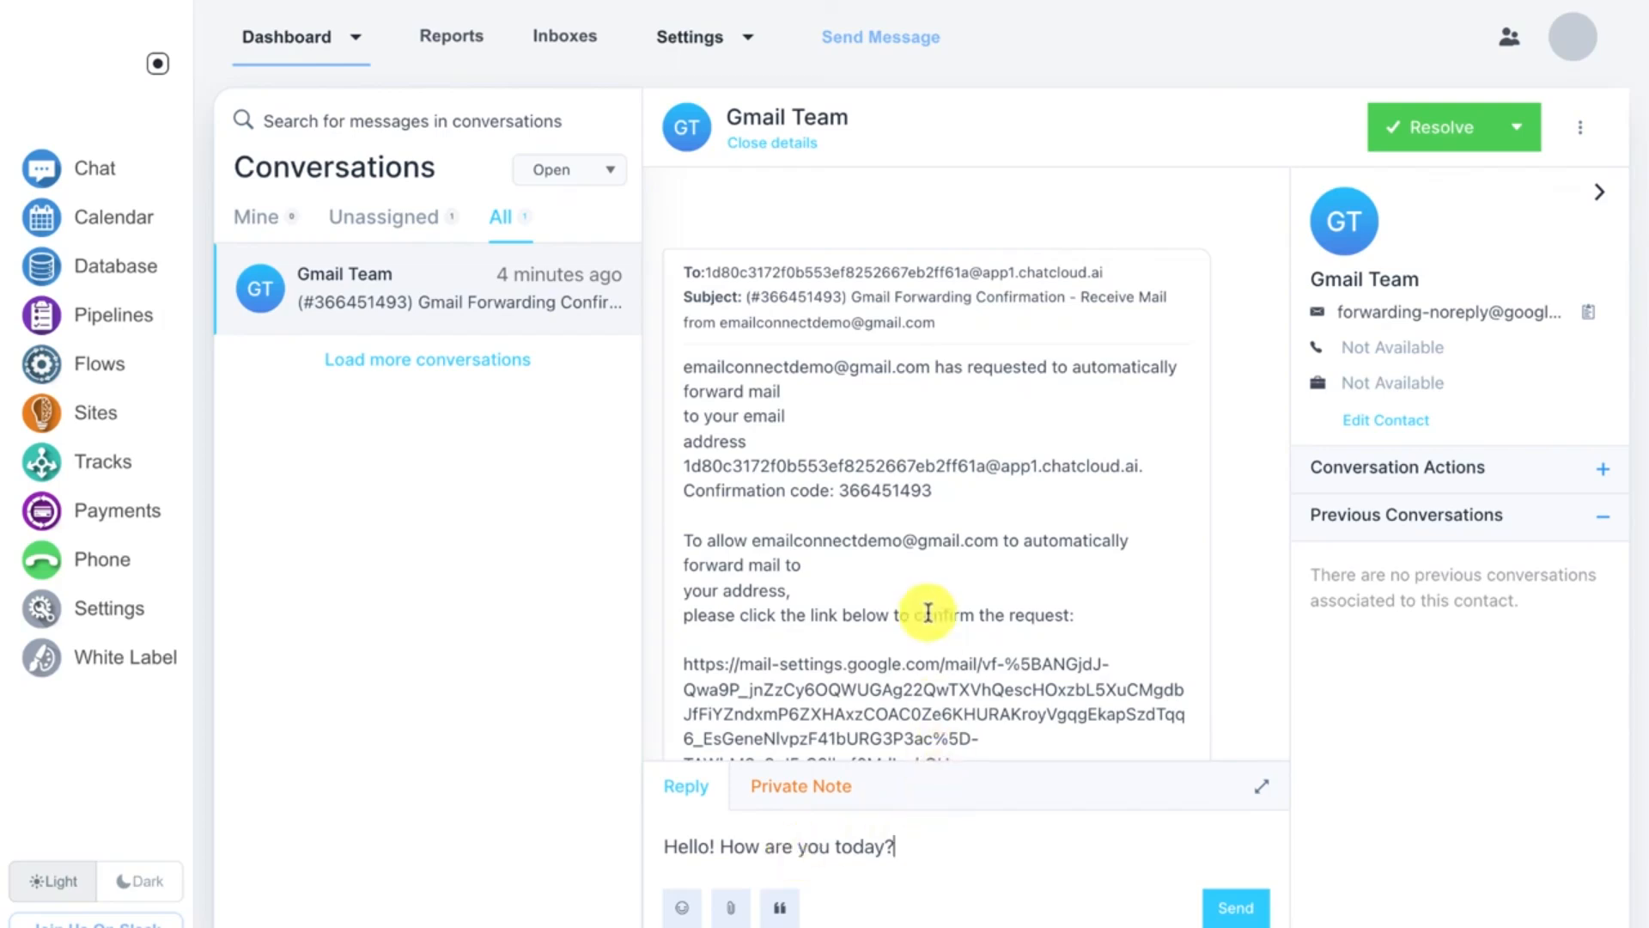
Step: Clear the reply box and switch the composer to a private note
{"action": "scroll", "coordinate": [927, 612], "scroll_direction": "down", "scroll_amount": 2}
{"action": "scroll", "coordinate": [928, 612], "scroll_direction": "down", "scroll_amount": 1}
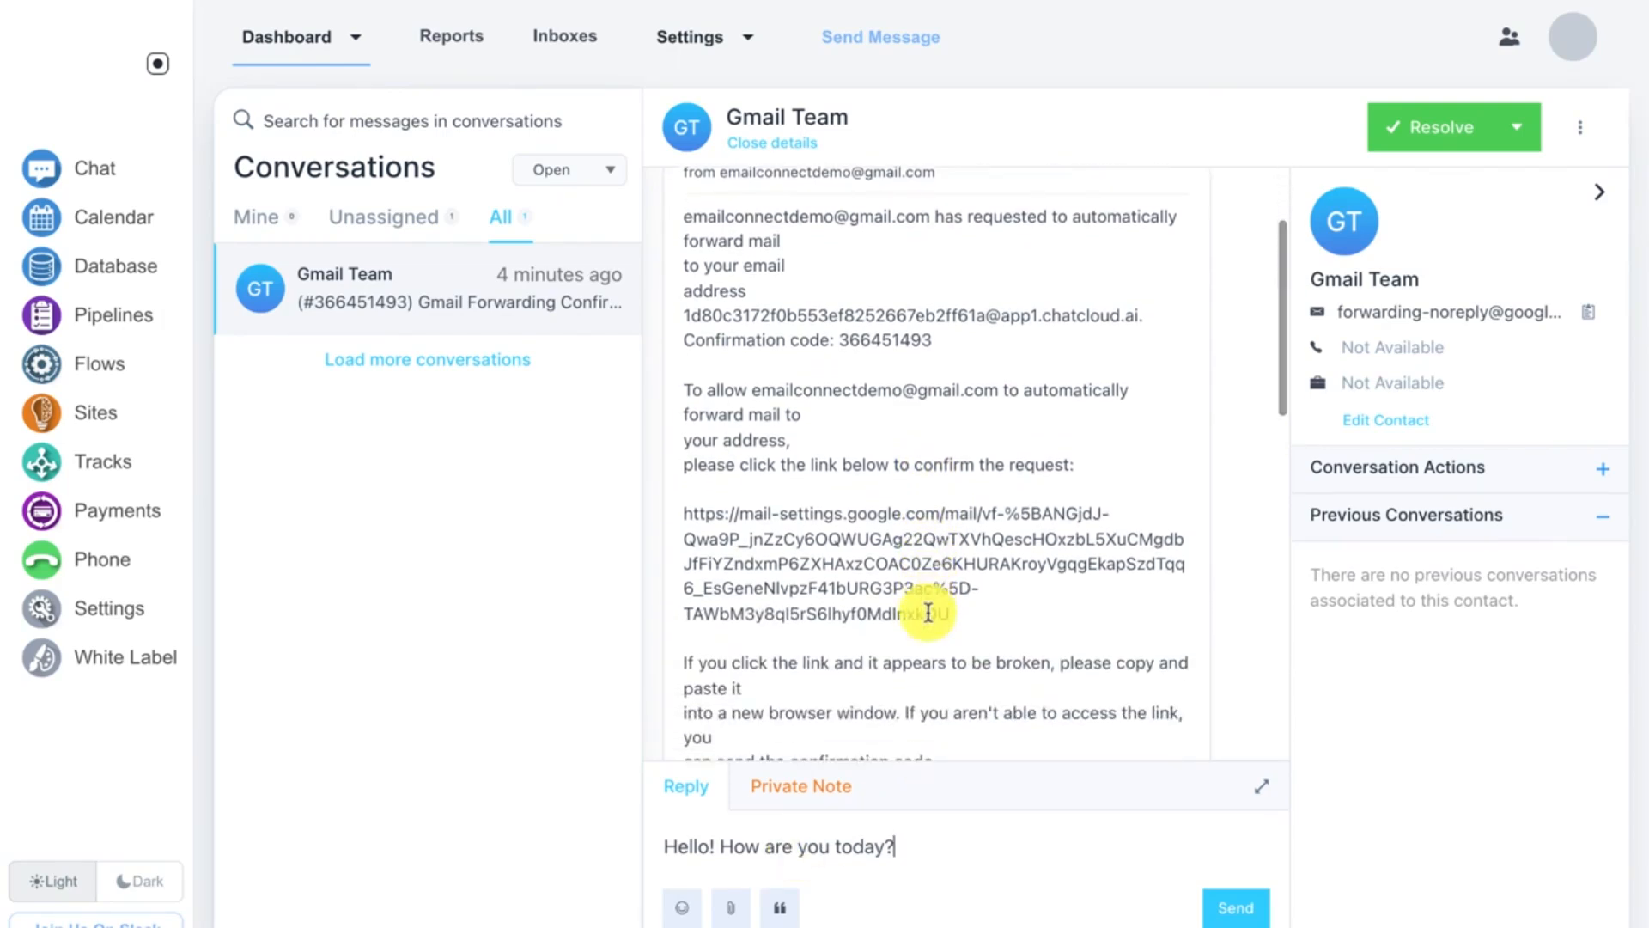
{"action": "left_click_drag", "start_coordinate": [872, 844], "coordinate": [640, 846]}
{"action": "key", "text": "ctrl+c"}
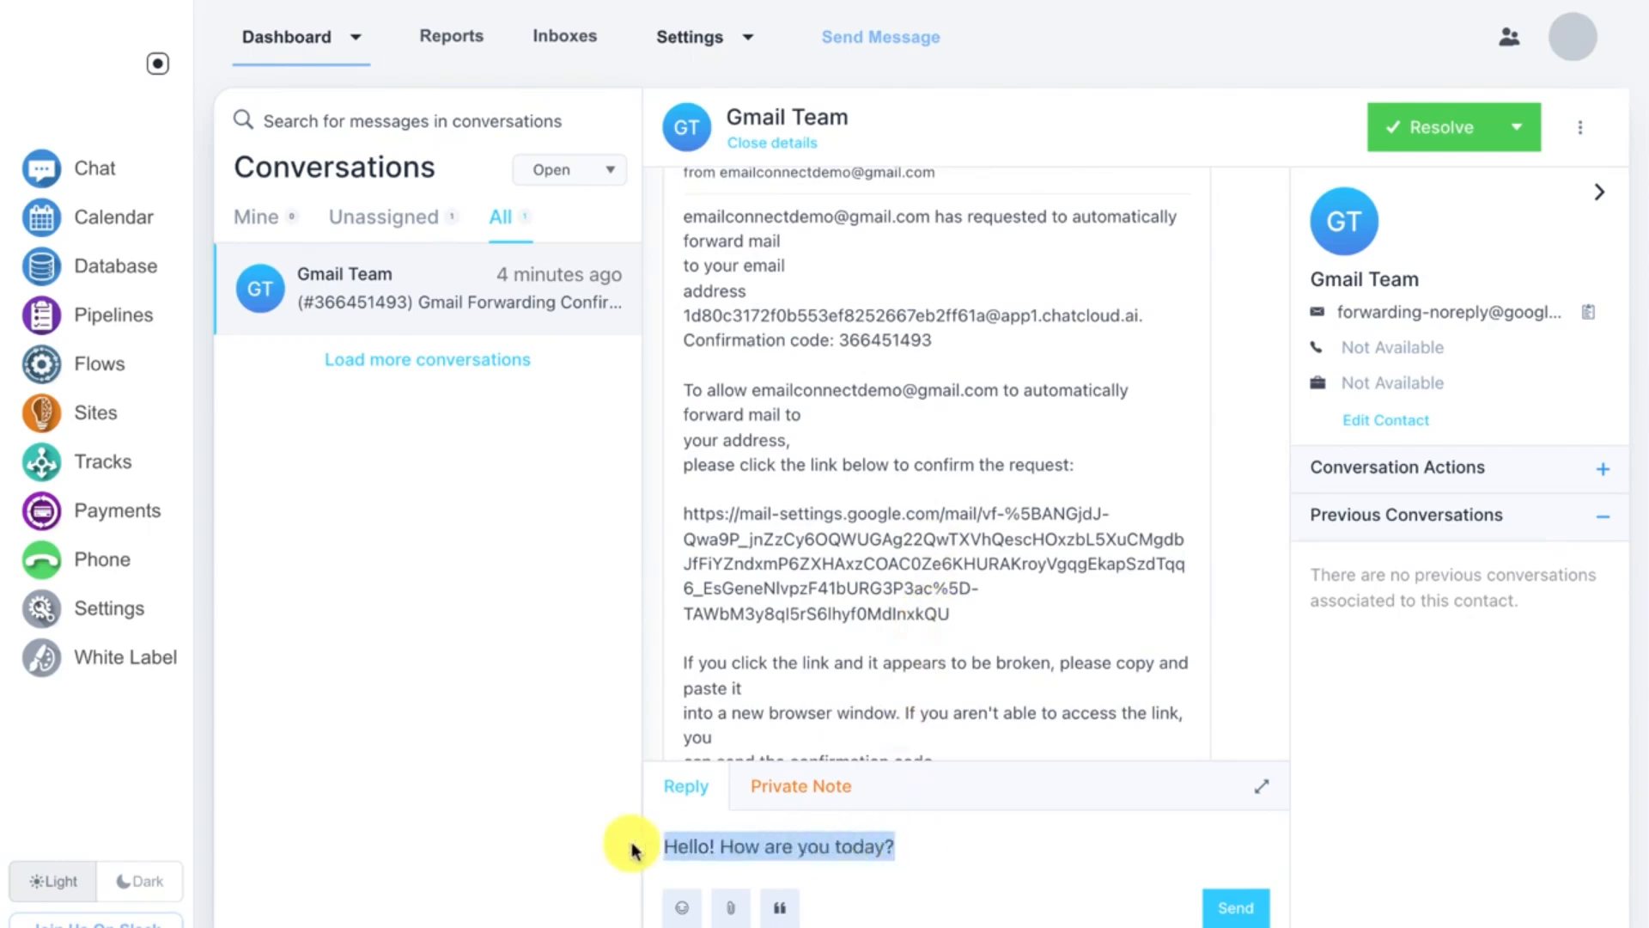
{"action": "key", "text": "BackSpace"}
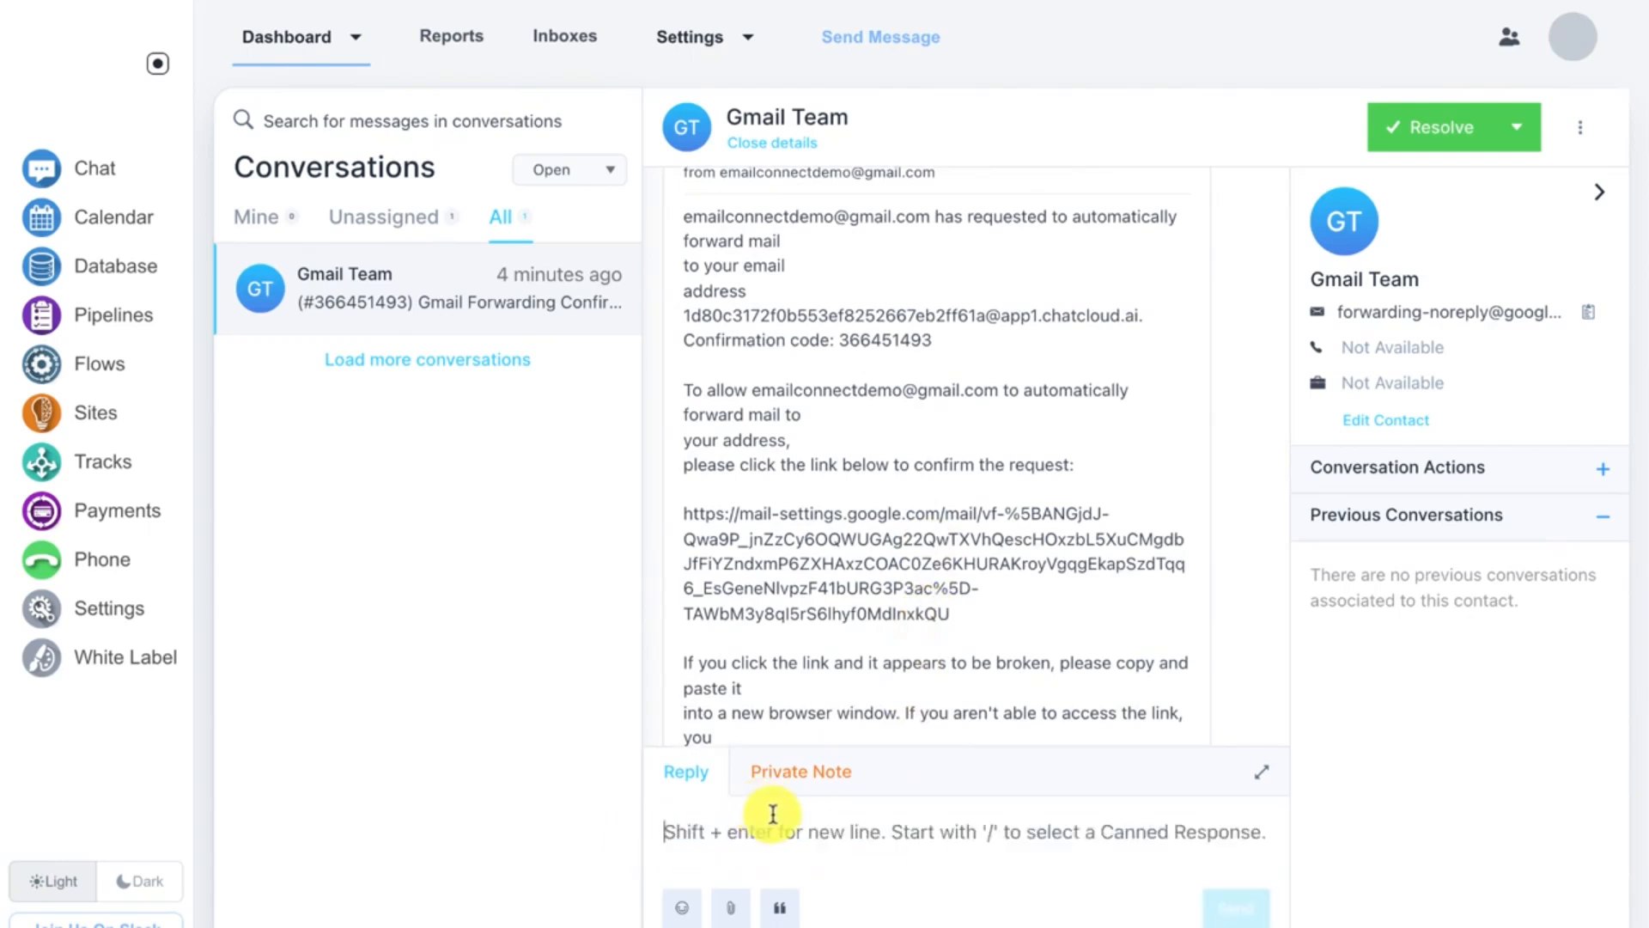
{"action": "left_click", "coordinate": [799, 778]}
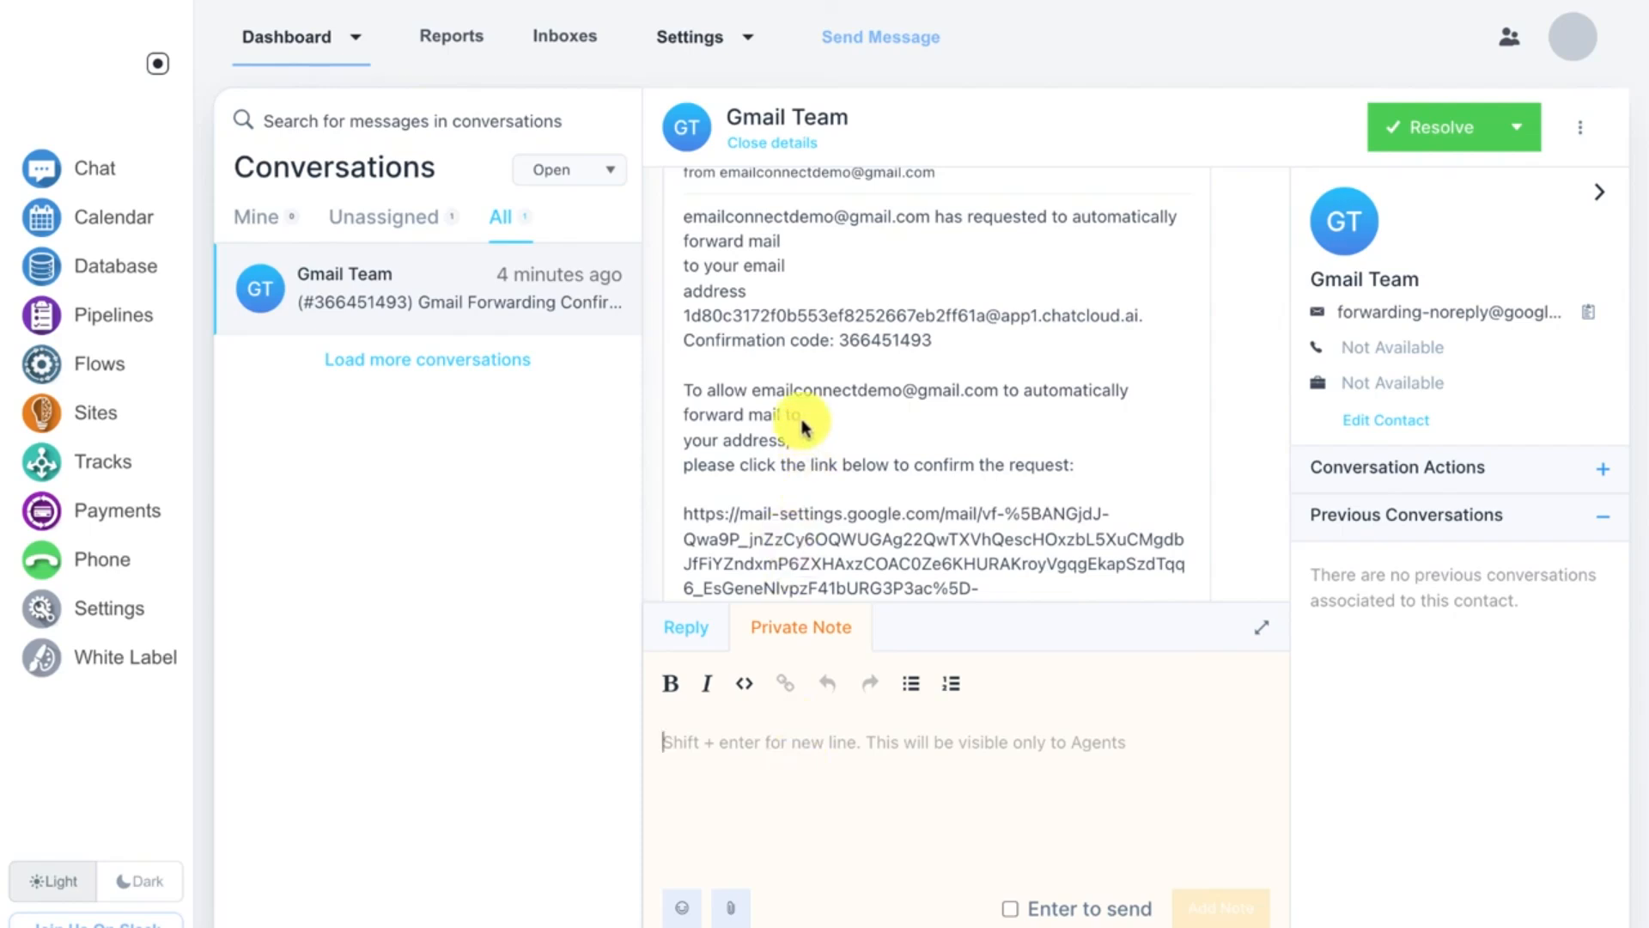
Step: Add a private note reading "Hello! How are you today?" to the Gmail Team conversation
{"action": "key", "text": "ctrl+v"}
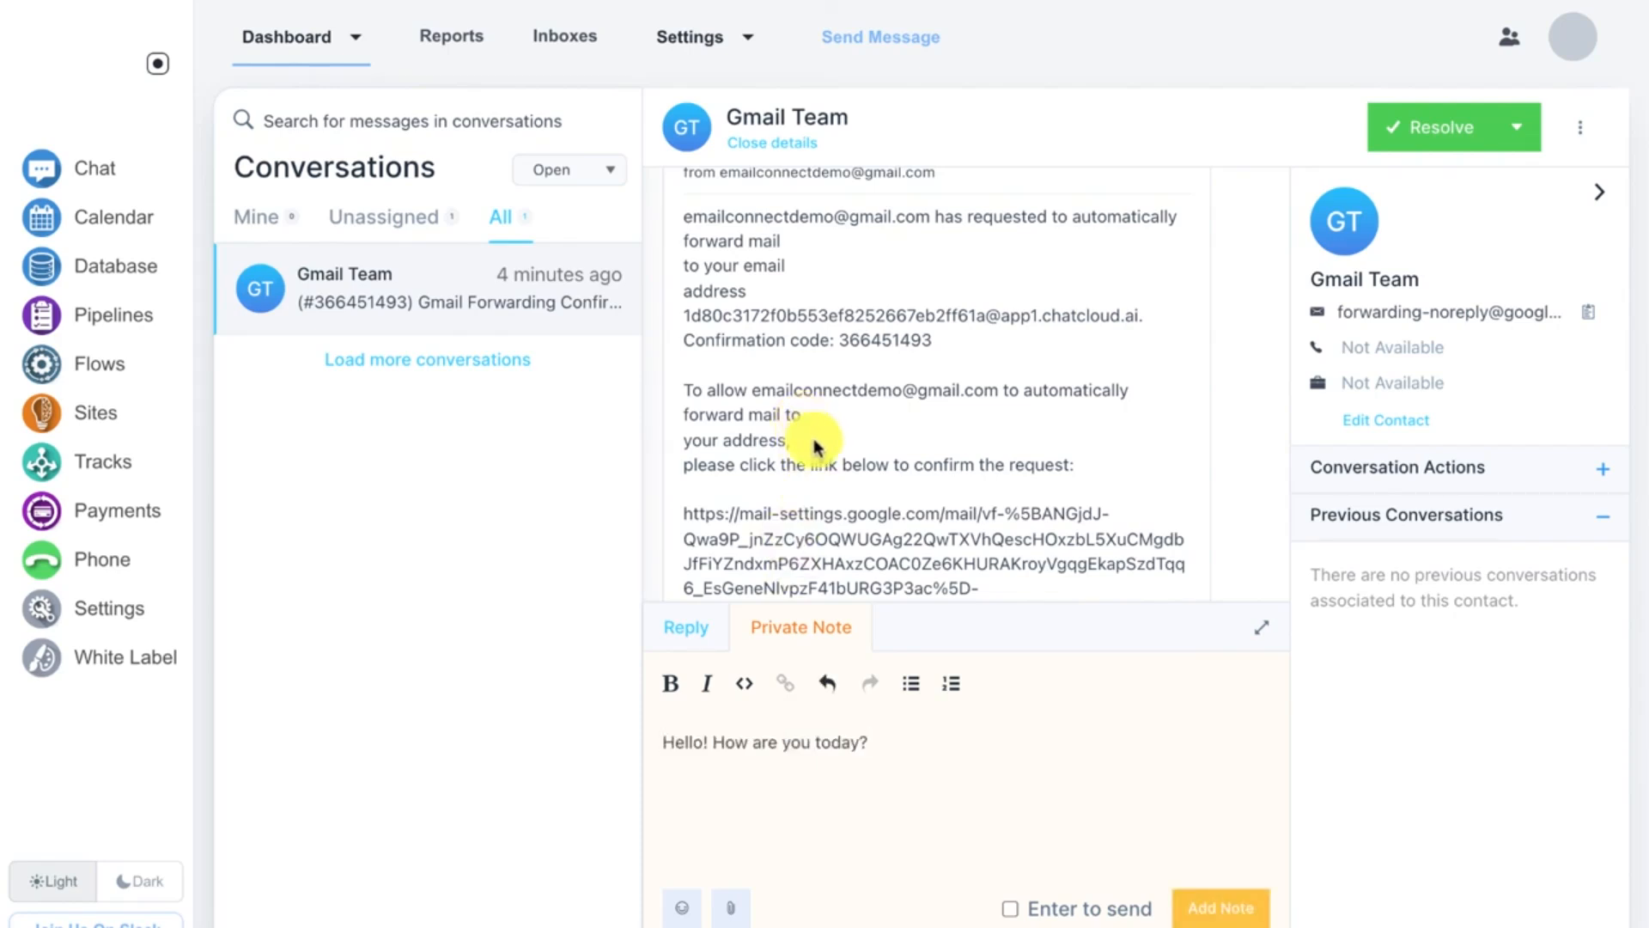
{"action": "left_click", "coordinate": [1228, 908]}
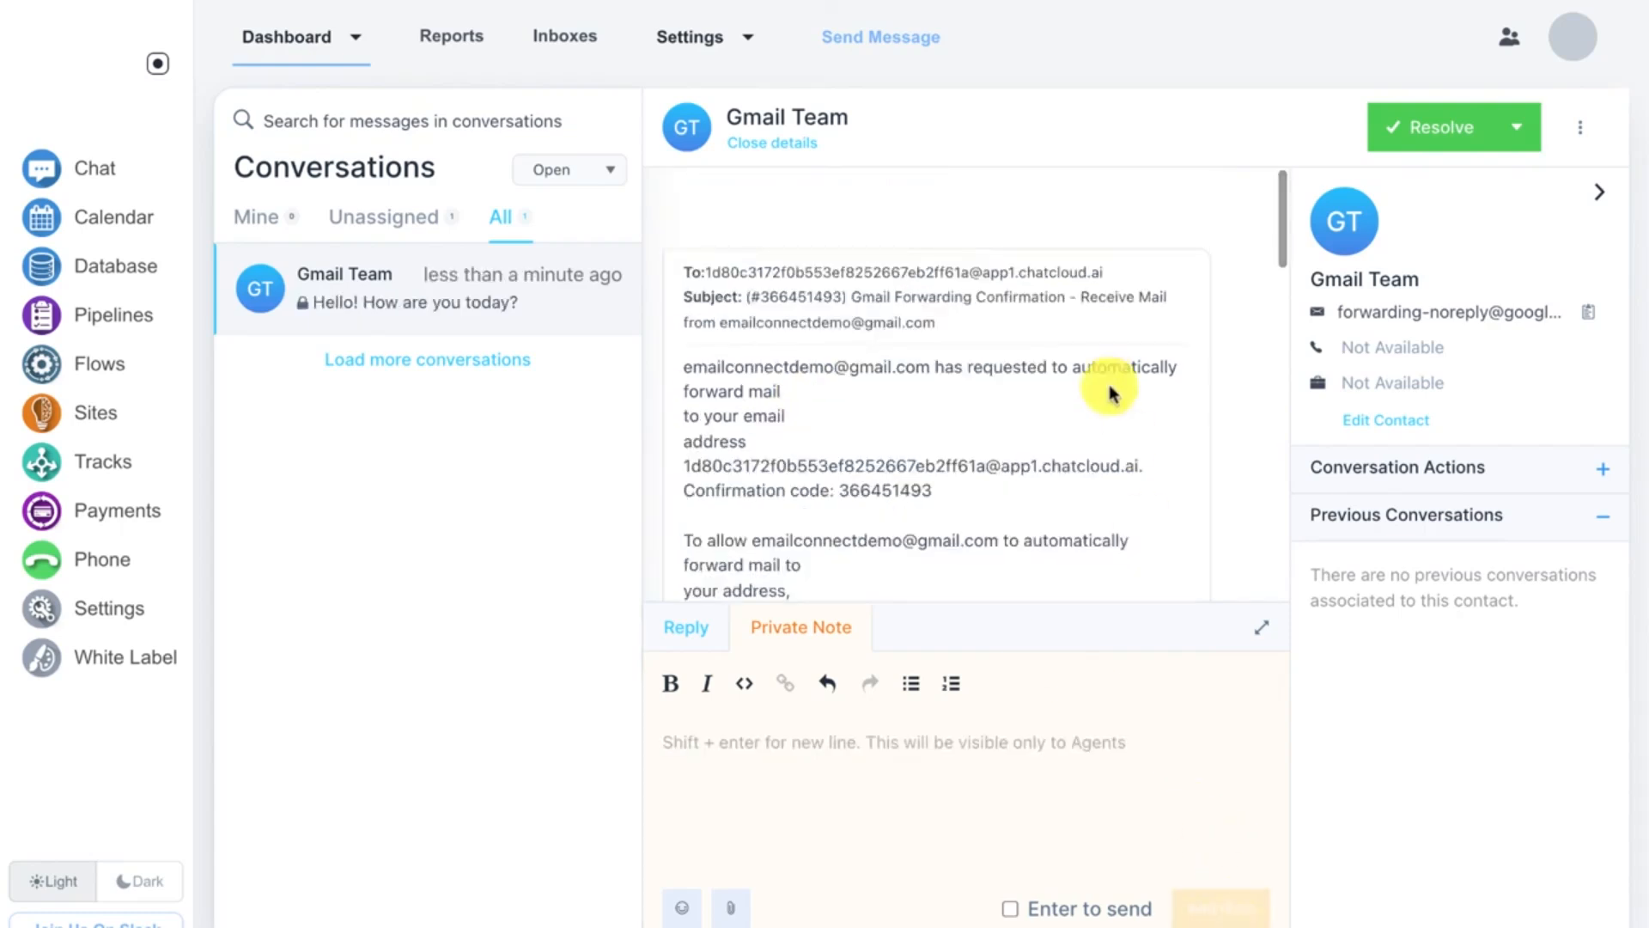
{"action": "scroll", "coordinate": [1116, 396], "scroll_direction": "down", "scroll_amount": 8}
{"action": "scroll", "coordinate": [1113, 391], "scroll_direction": "down", "scroll_amount": 8}
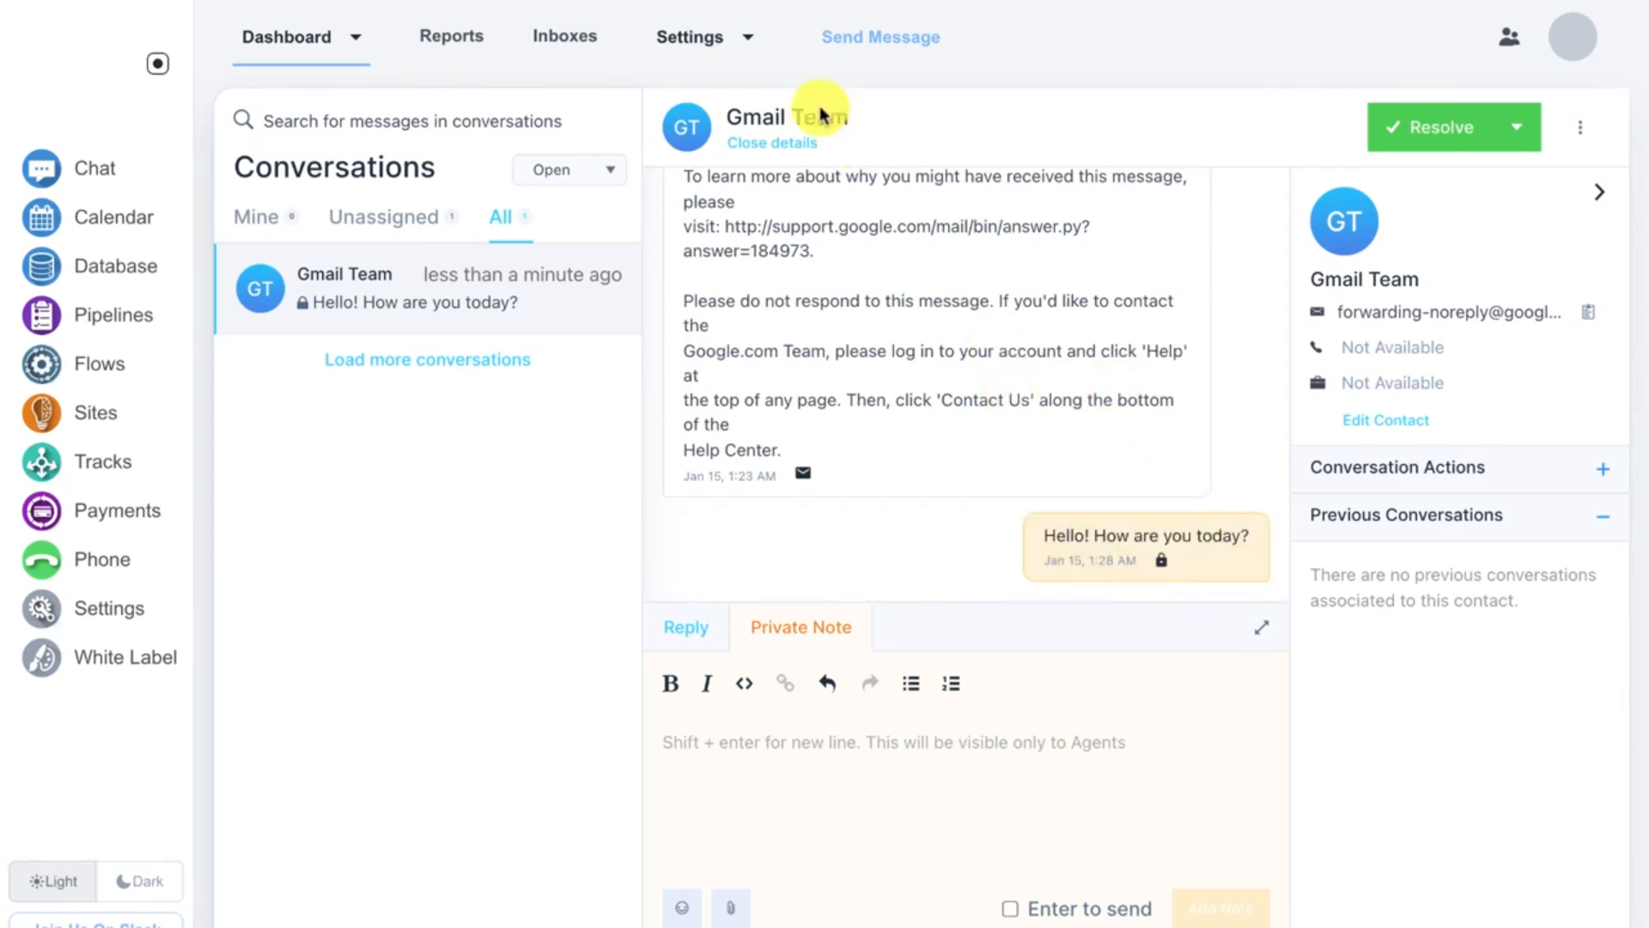
Step: Open the Teams settings page, then go back to the Dashboard conversations list
{"action": "left_click", "coordinate": [748, 39]}
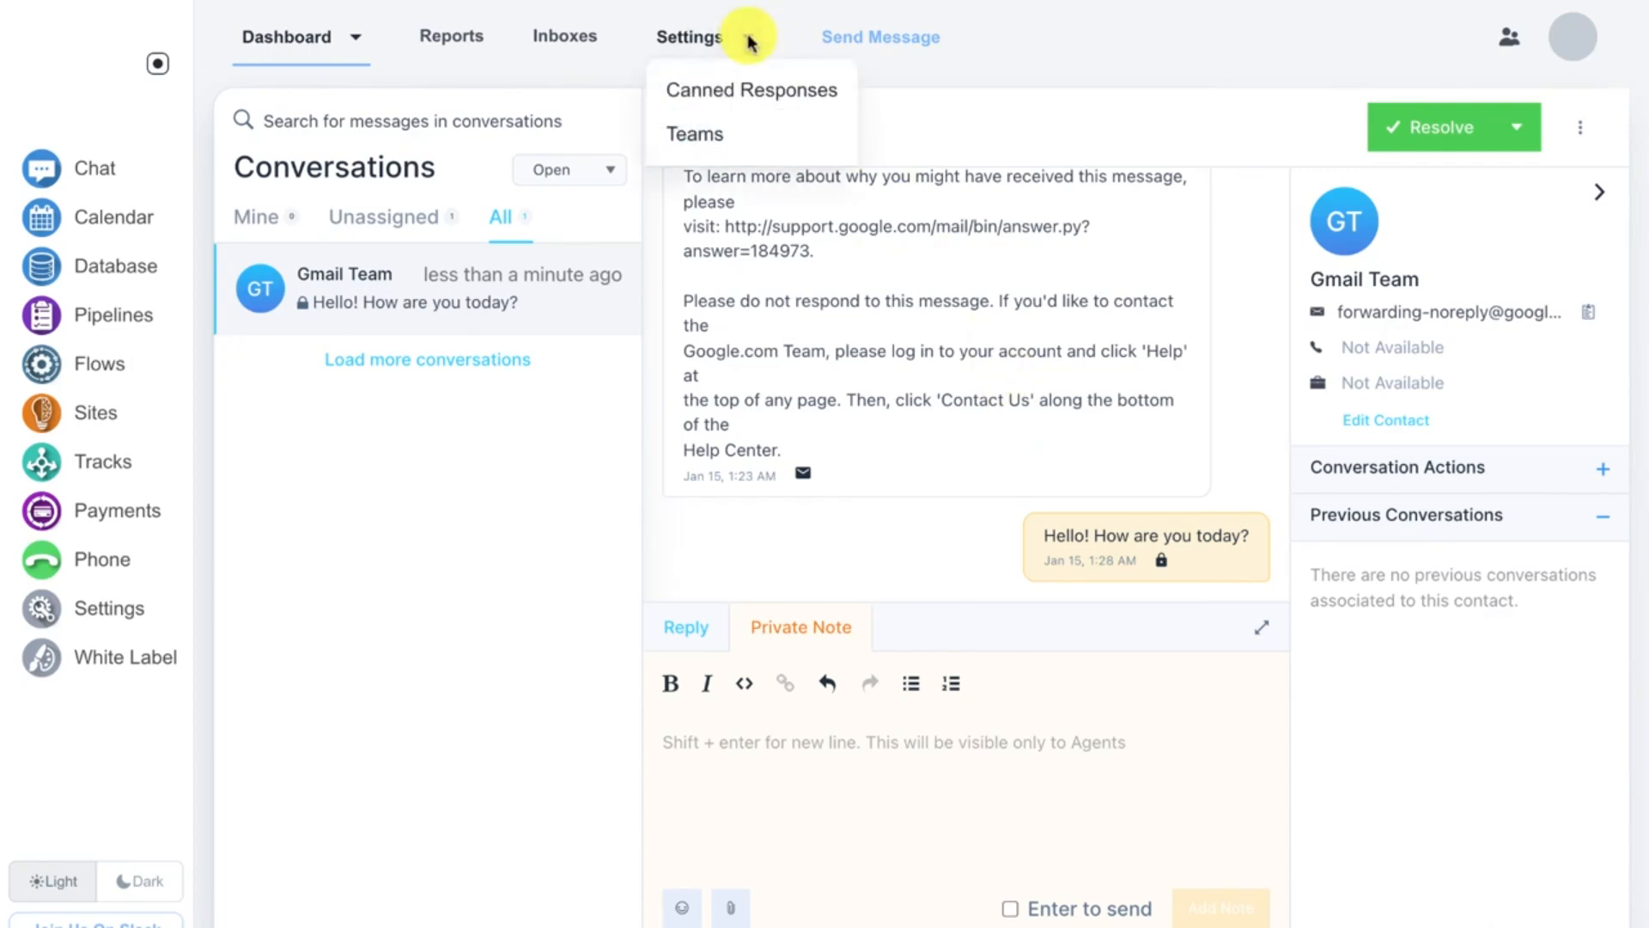
{"action": "left_click", "coordinate": [678, 133]}
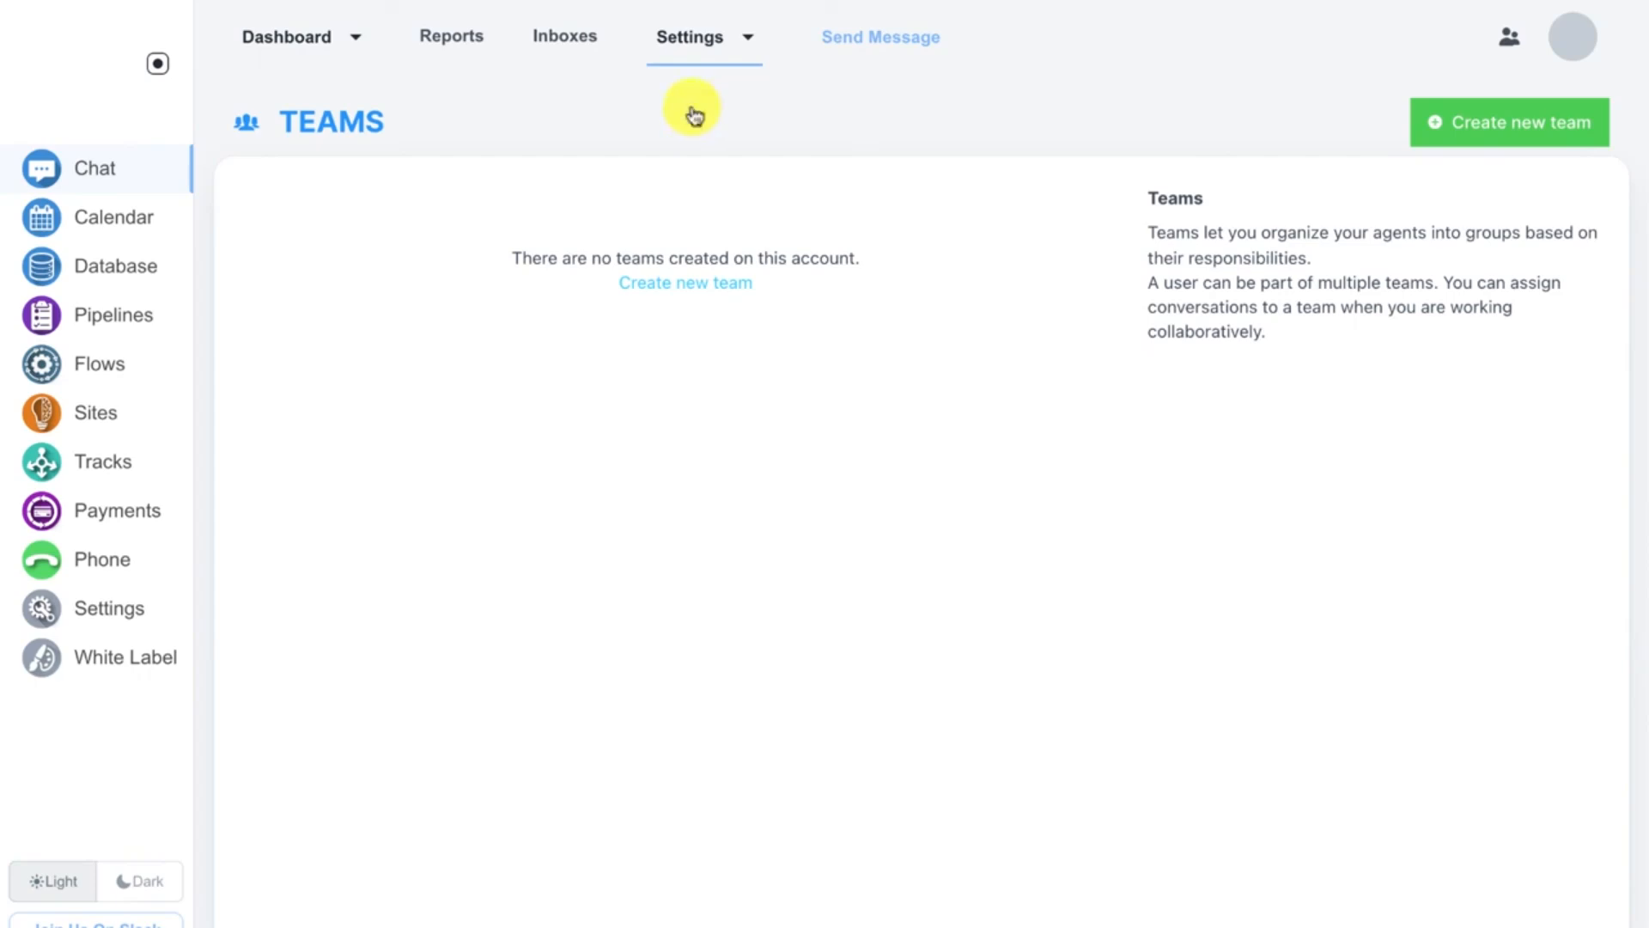
{"action": "left_click", "coordinate": [302, 51]}
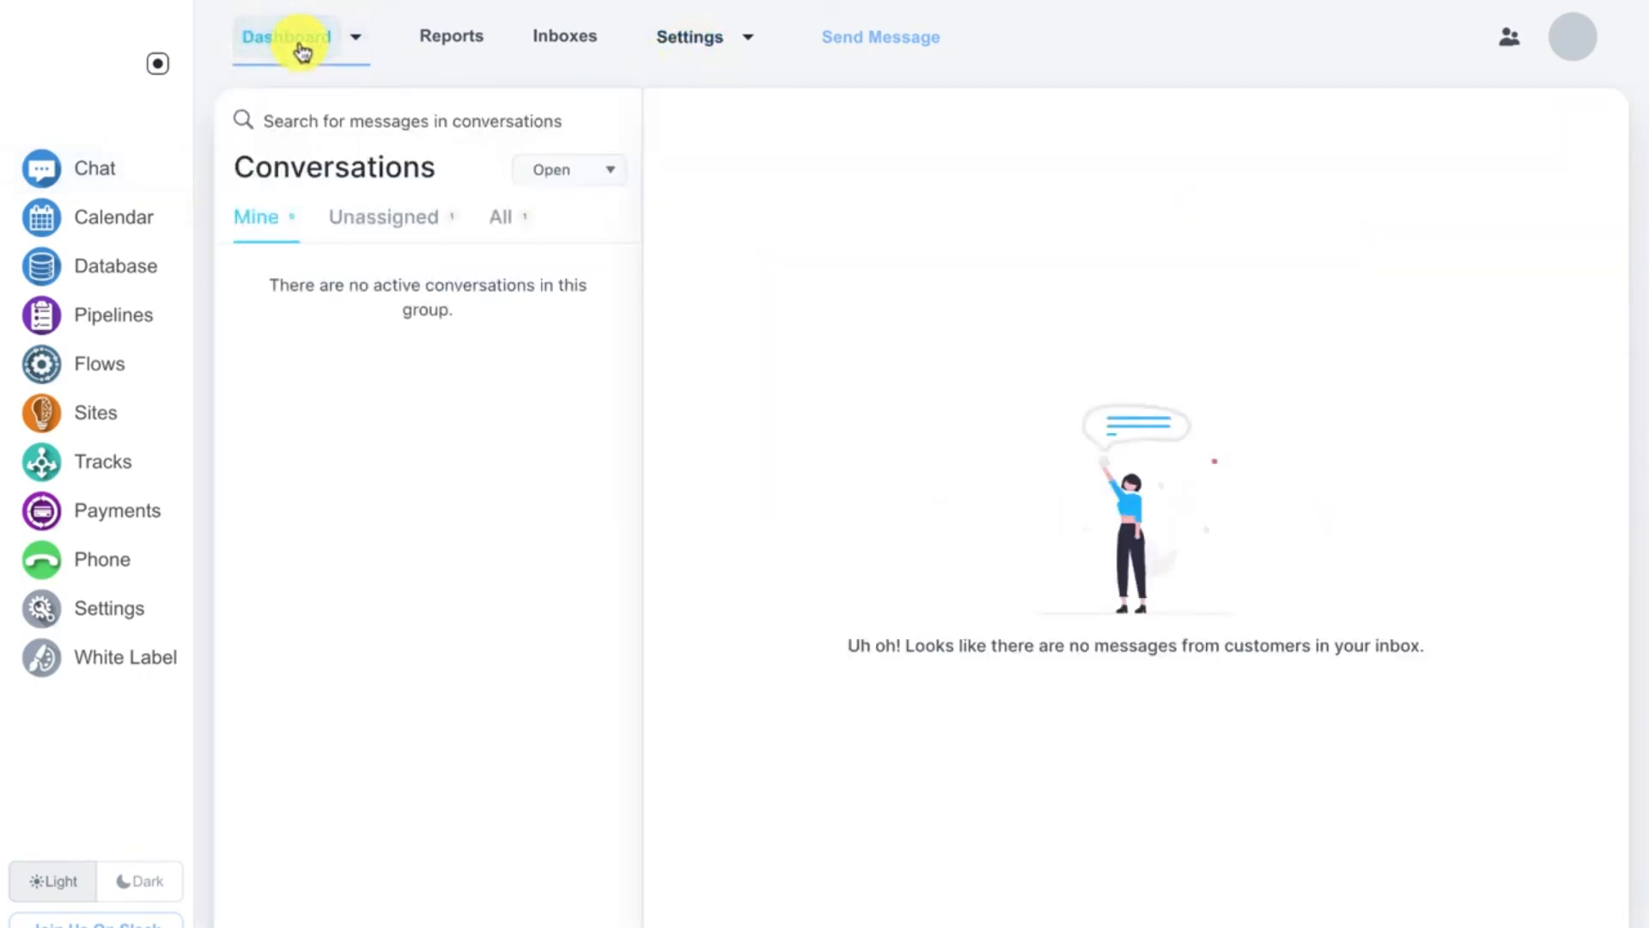